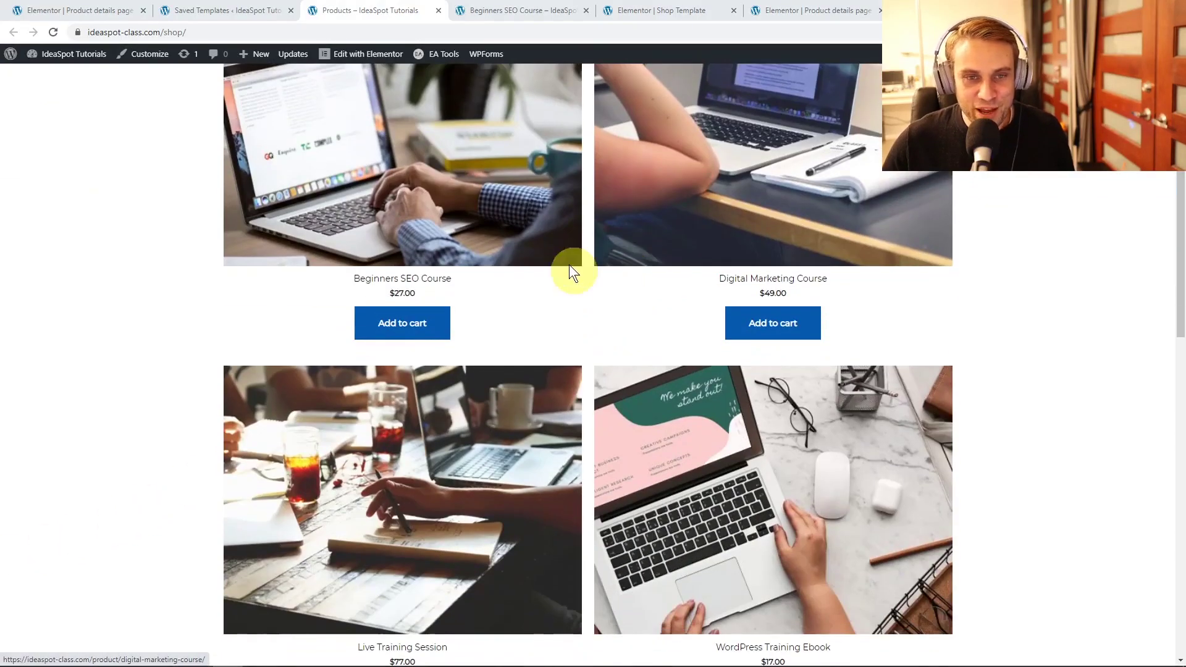
Step: Review the Beginners SEO Course product page and the Elementor templates for the shop and product pages
left_click(490, 10)
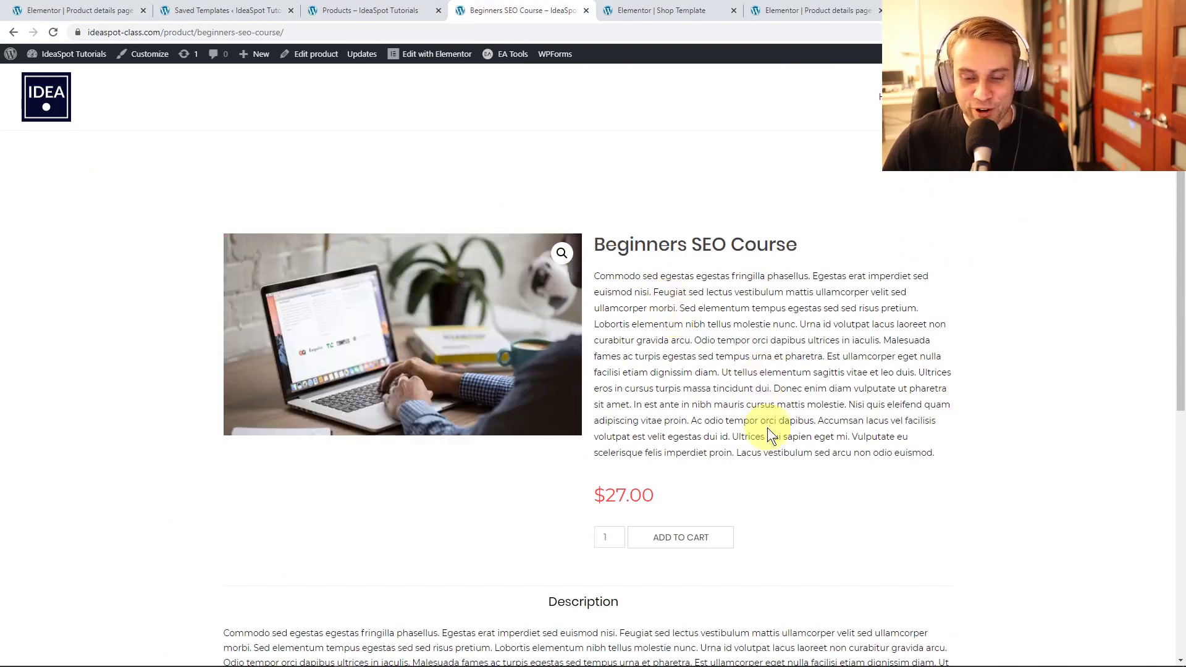
scroll(618, 519, "down", 3)
scroll(680, 383, "up", 3)
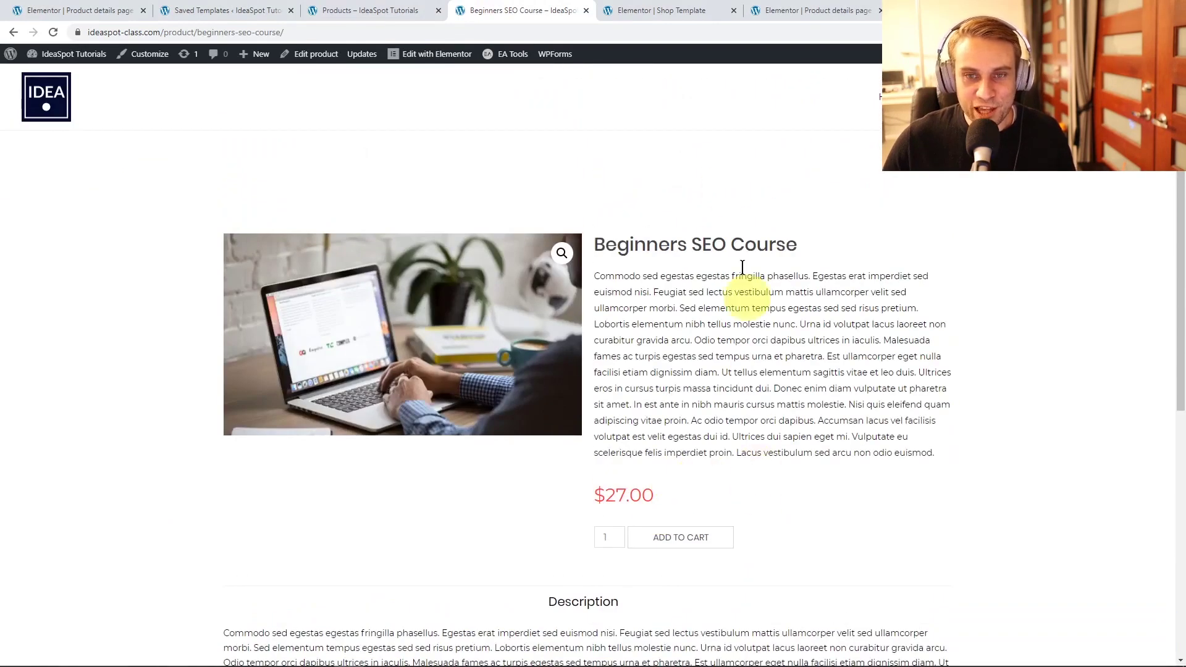
left_click(679, 10)
scroll(544, 494, "down", 4)
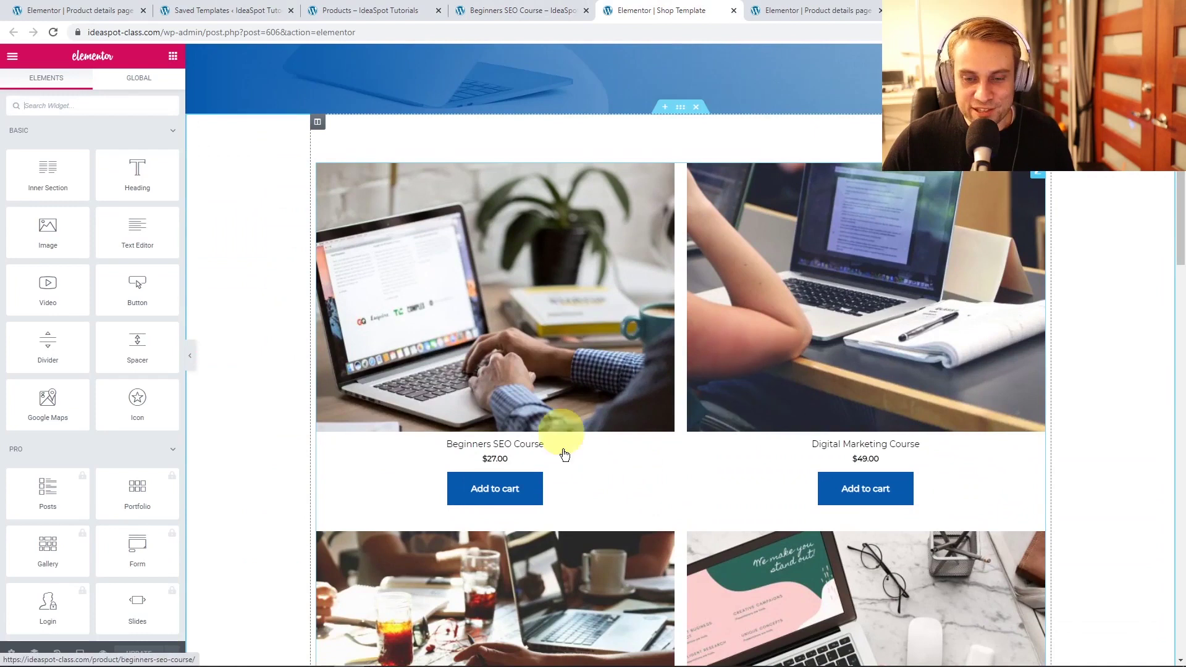
left_click(825, 9)
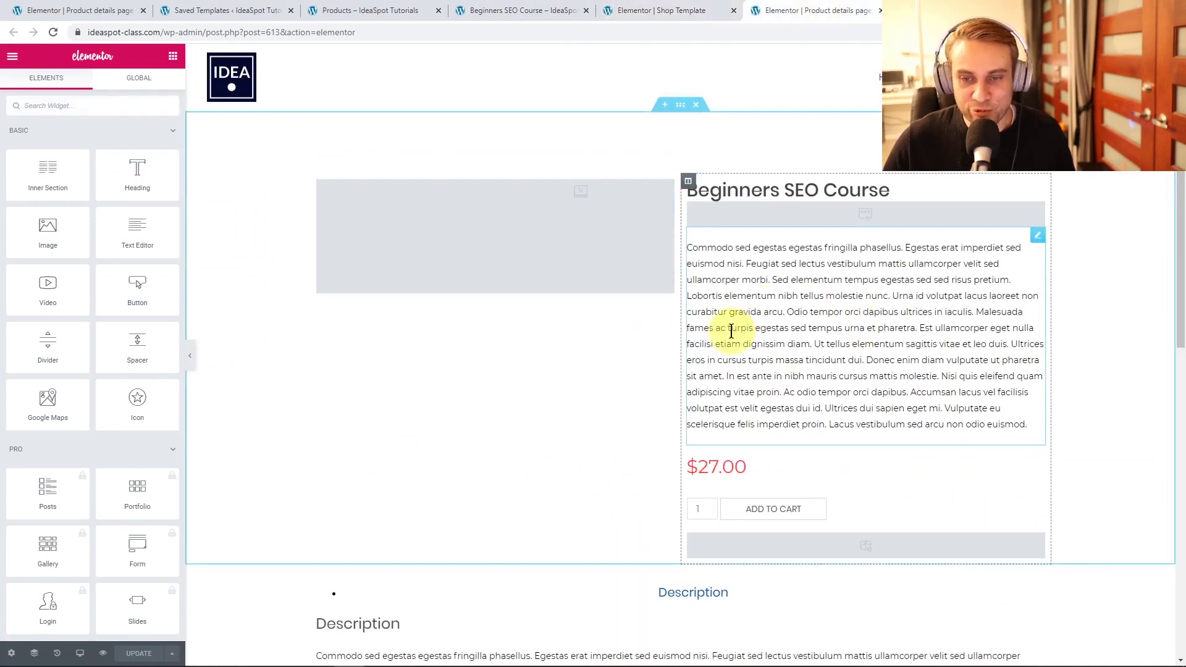
left_click(654, 10)
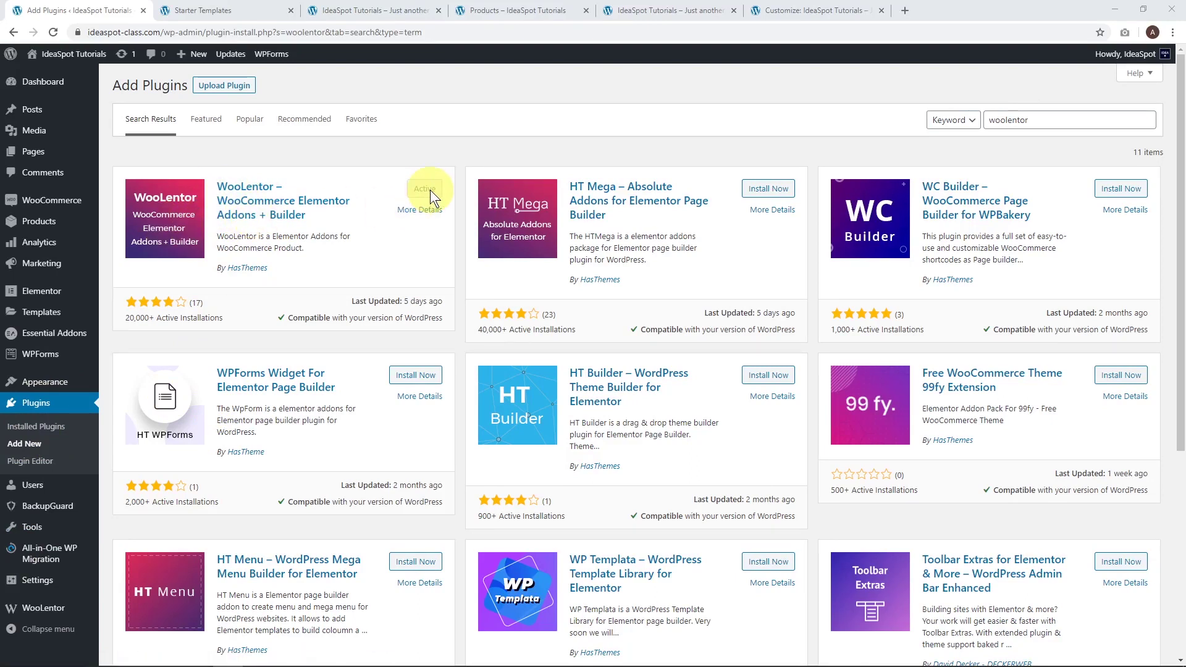
Step: Browse the Elementor starter templates as far as the Coach design
key("ctrl+Tab")
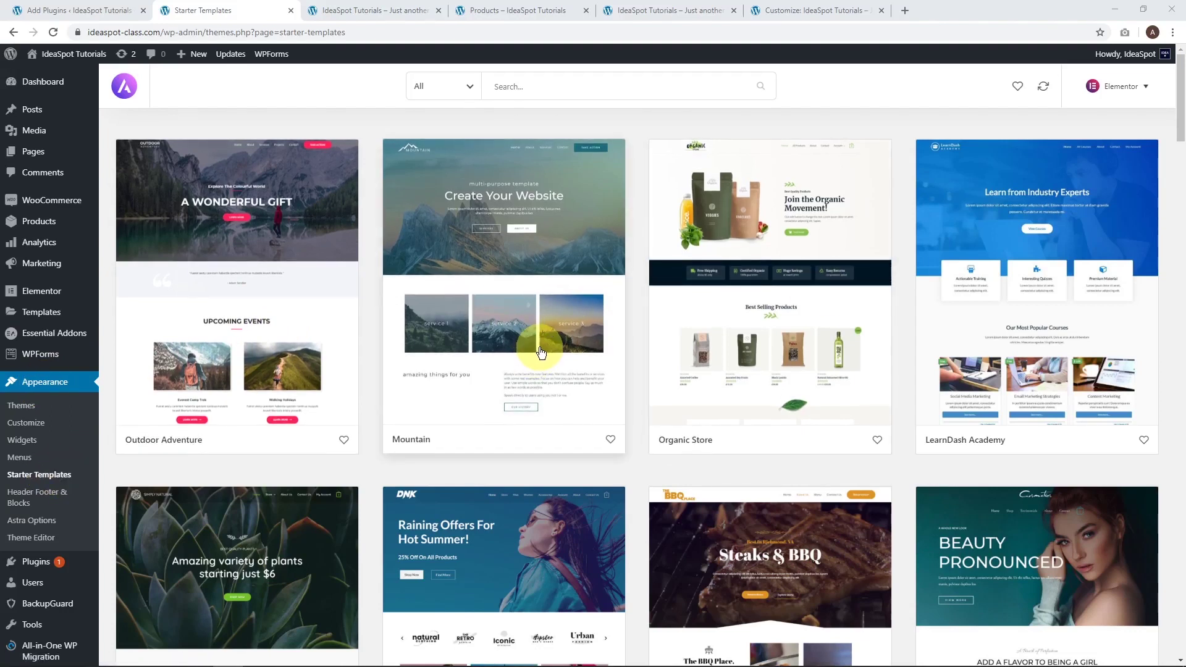
scroll(541, 352, "down", 17)
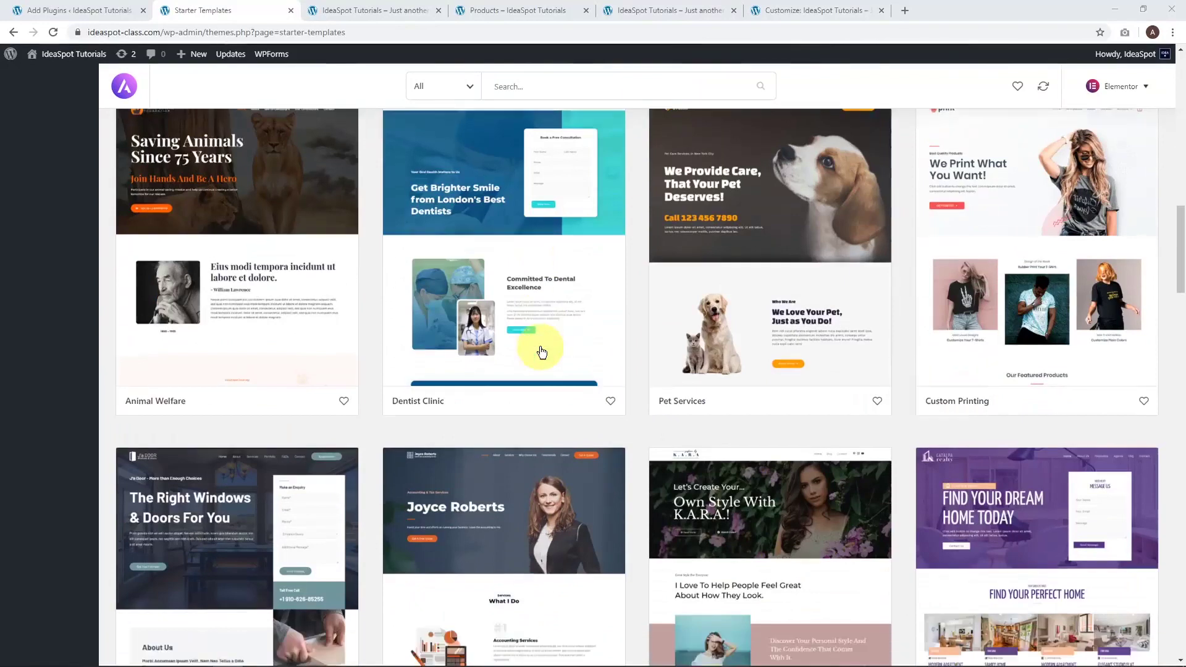
scroll(541, 352, "down", 20)
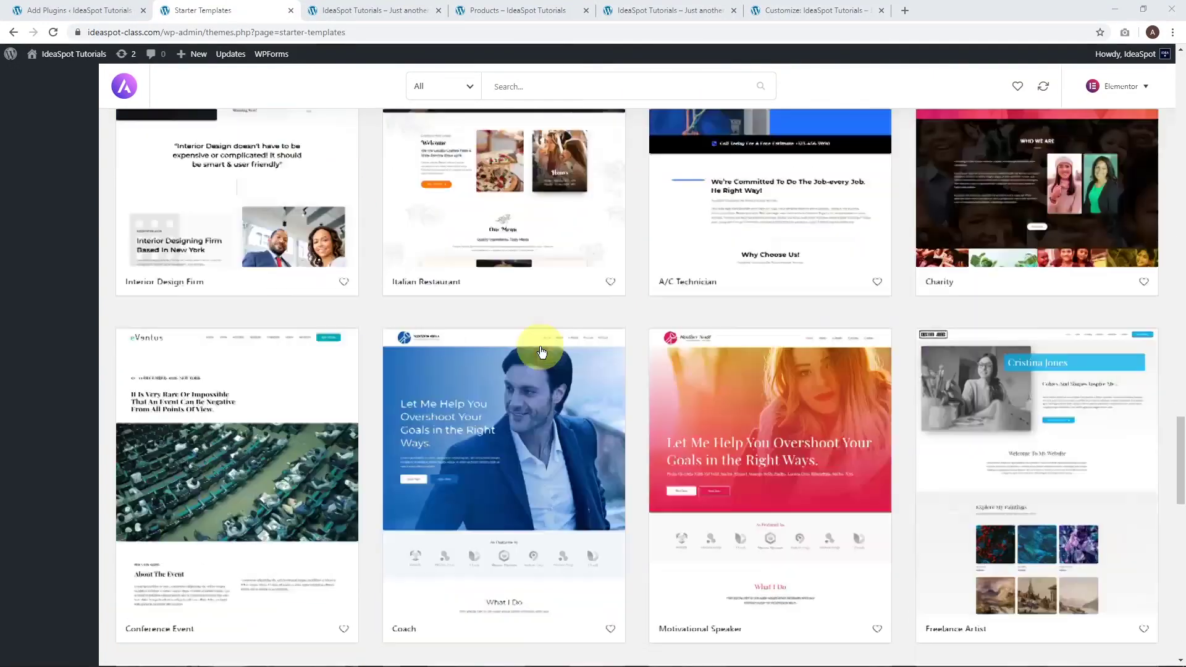
scroll(541, 352, "down", 1)
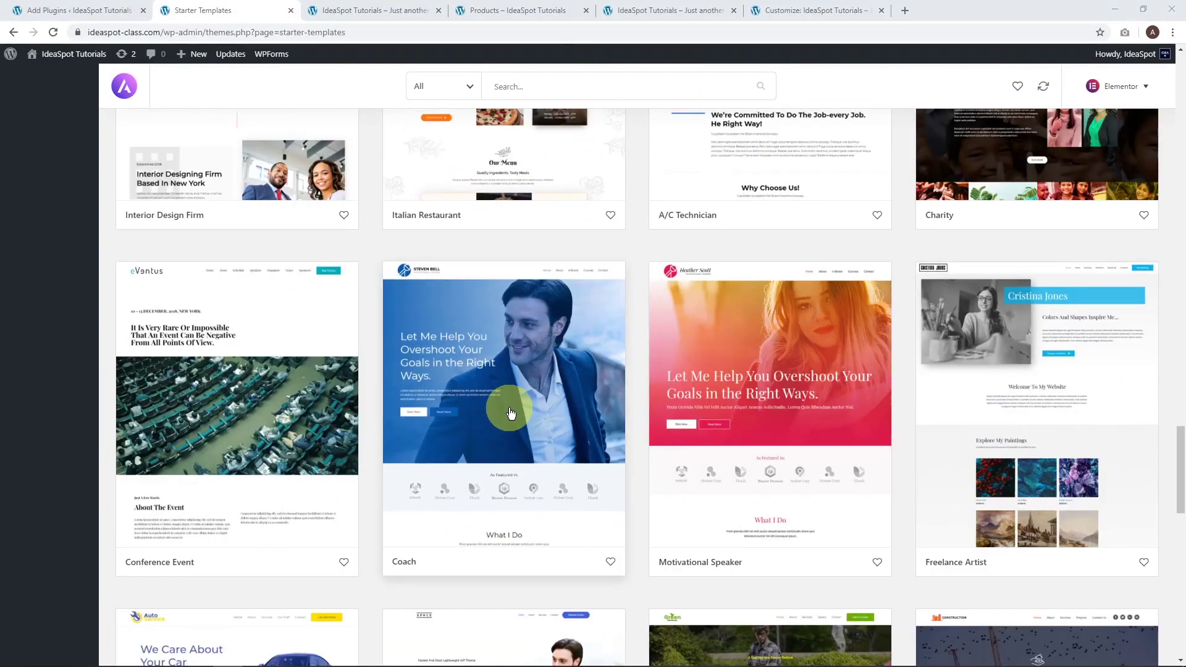
Step: Review the site's home page and Shop page, and try to edit the Shop page with Elementor
key("ctrl+Tab")
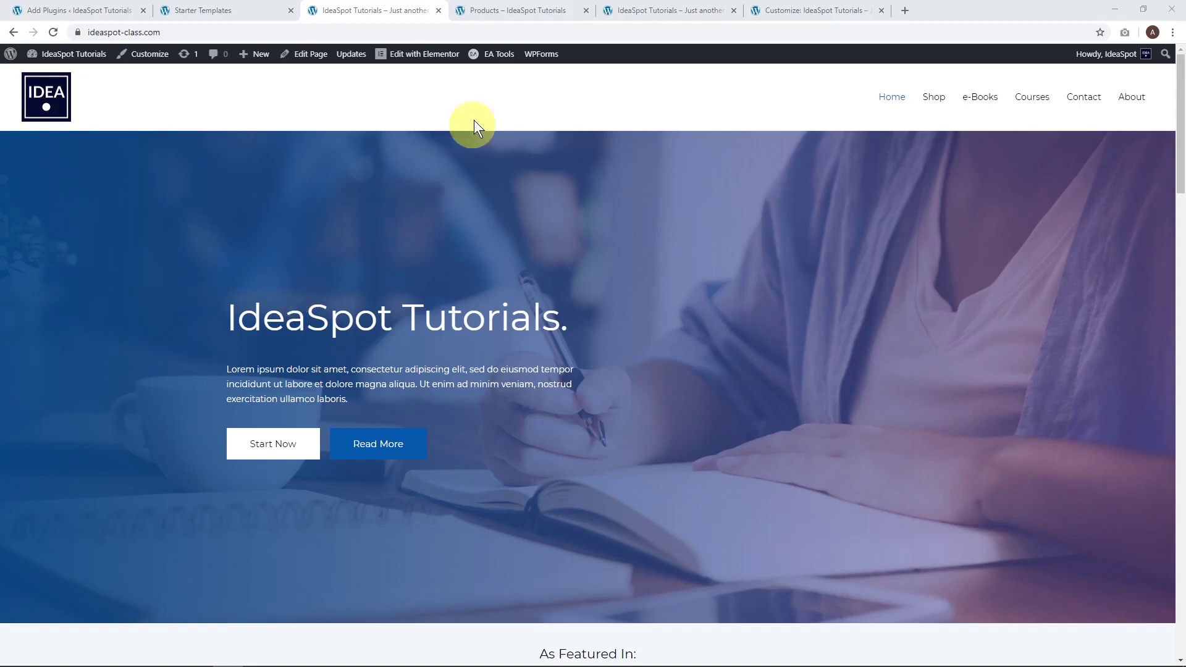
left_click(487, 10)
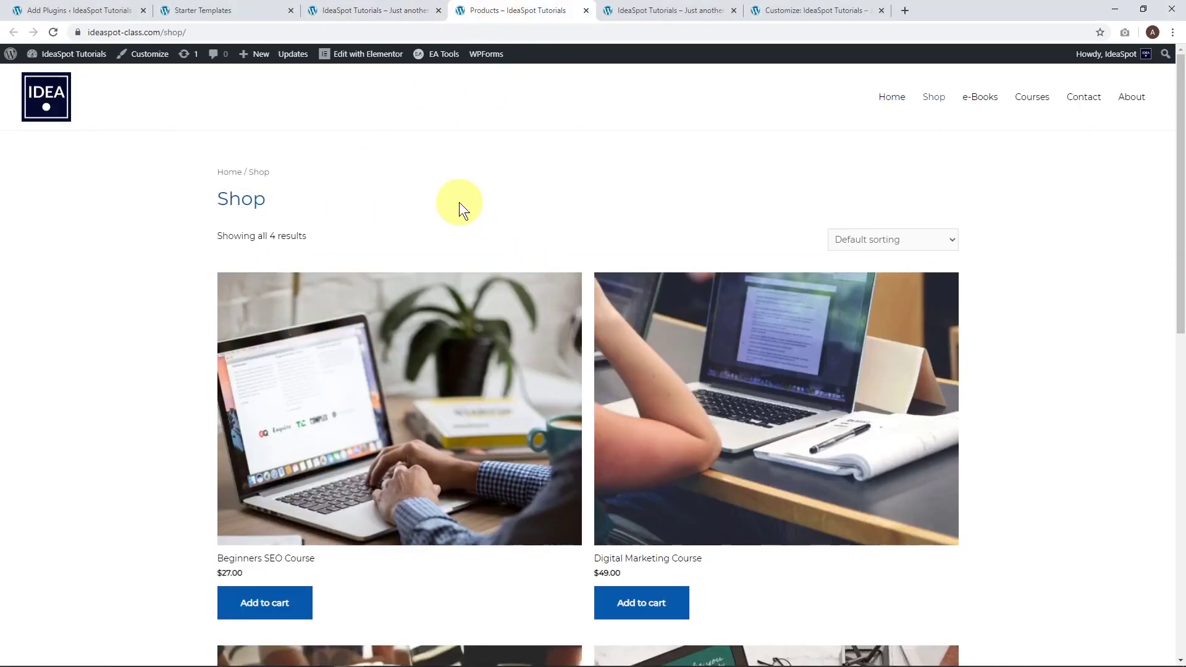
scroll(458, 202, "down", 7)
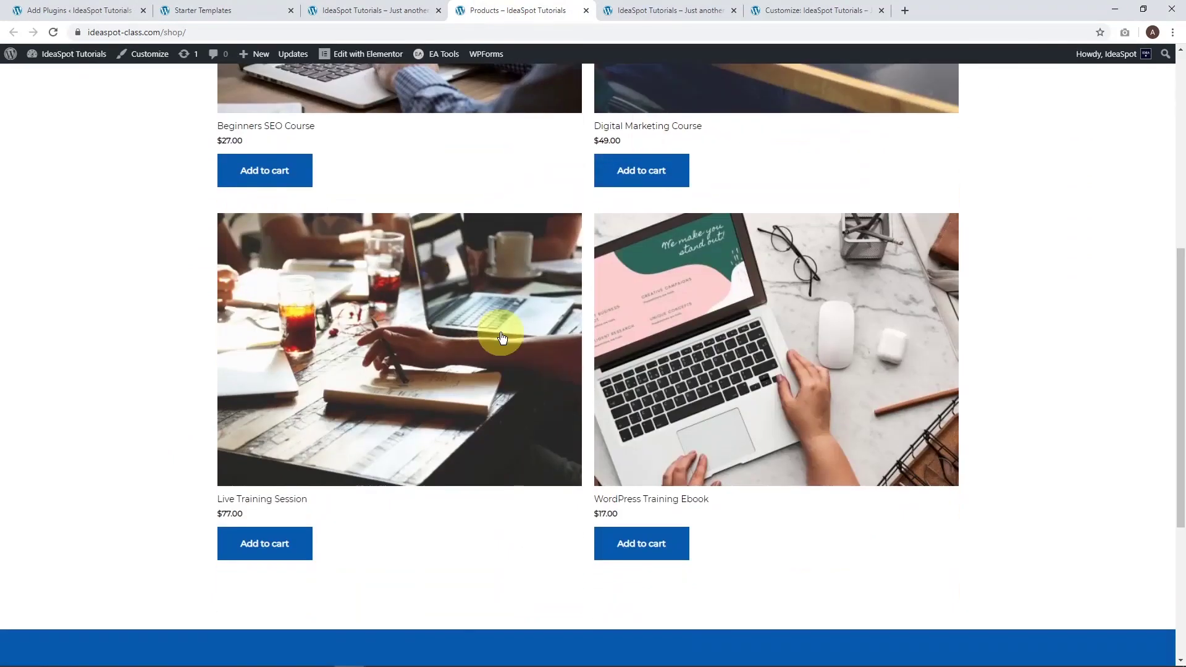
scroll(498, 322, "up", 5)
scroll(498, 300, "up", 3)
left_click(362, 60)
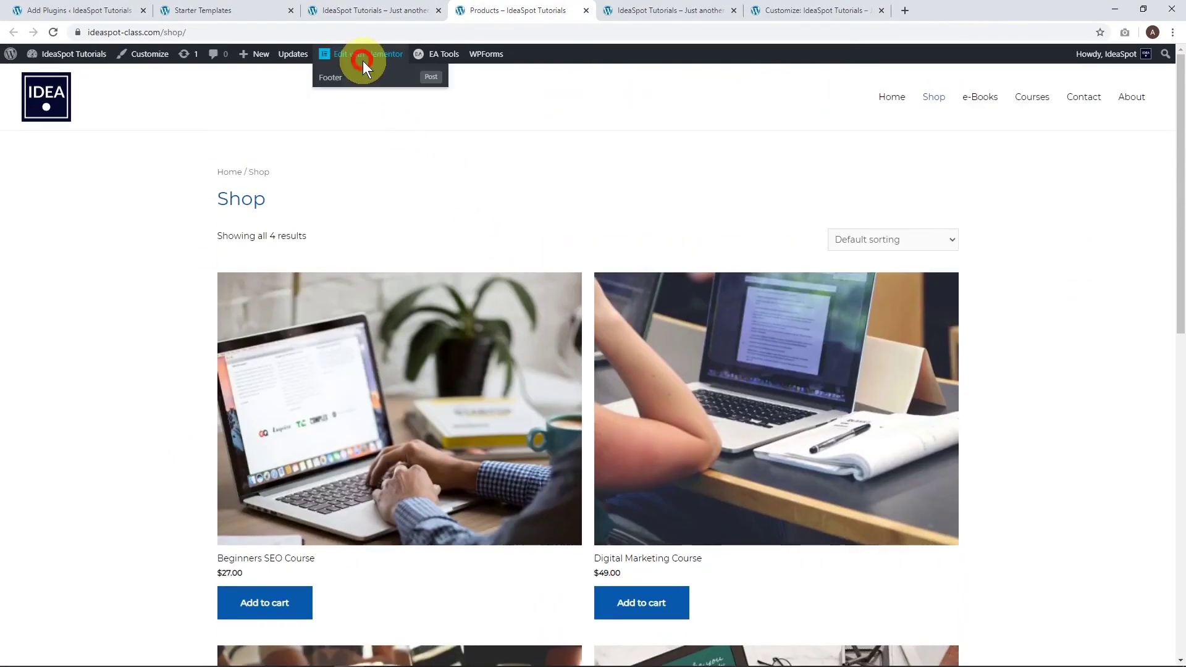
left_click(355, 55)
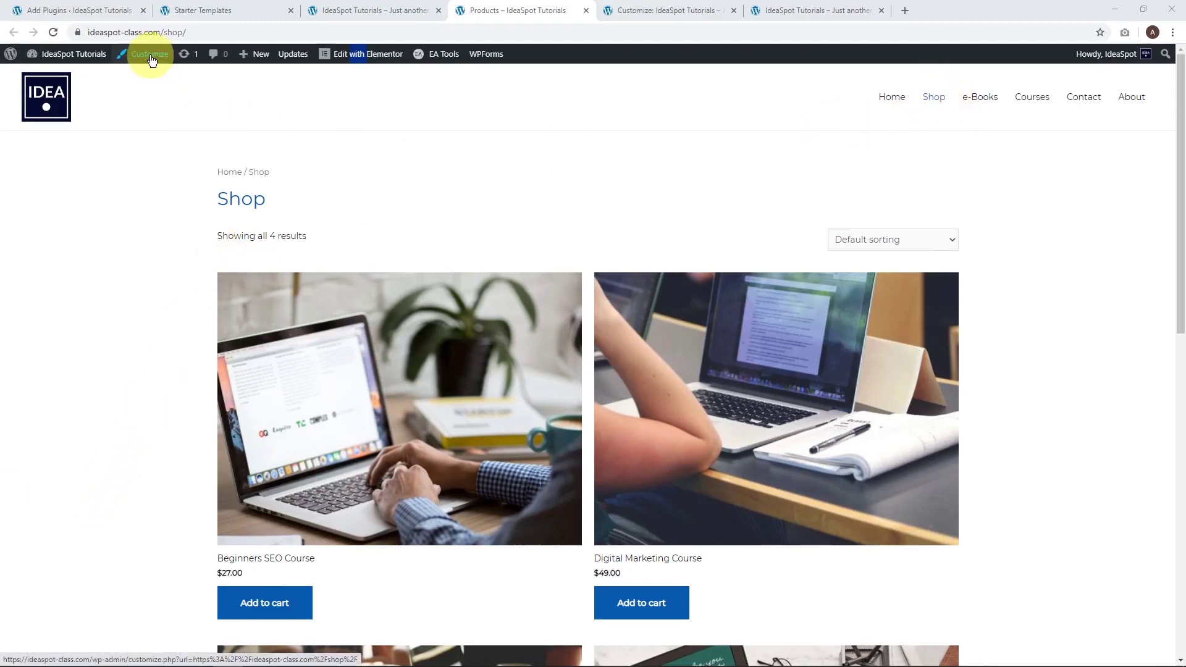
Step: Open the site's primary menu in the theme customizer and show the pages available to add
left_click(675, 9)
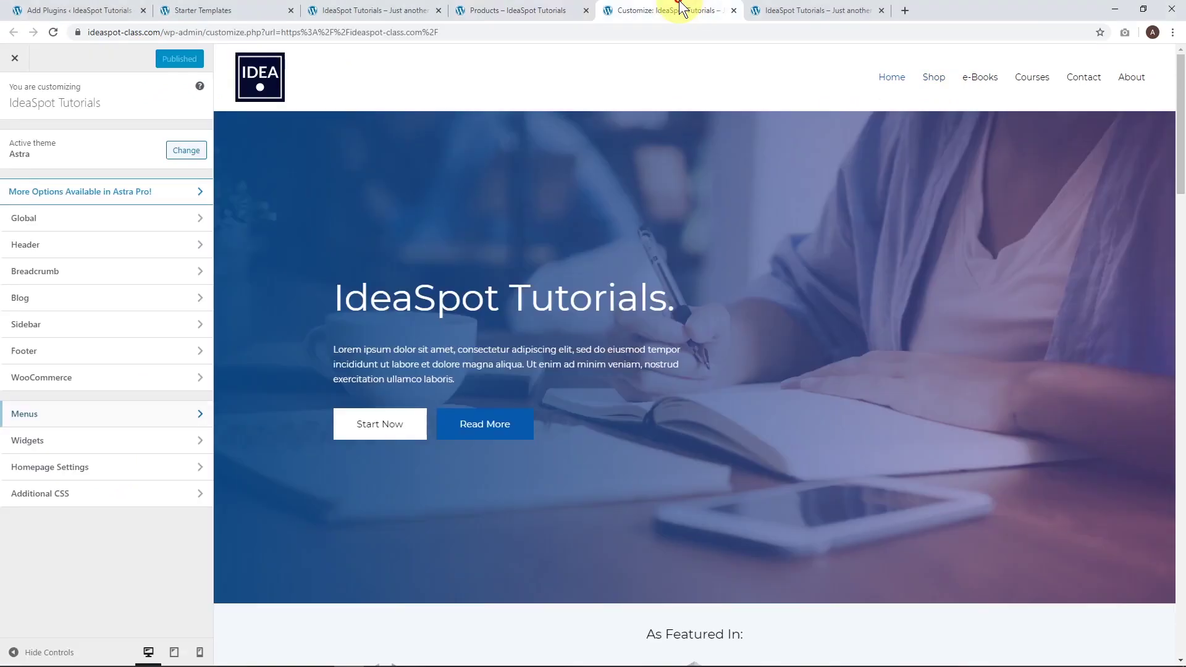
left_click(39, 413)
left_click(65, 171)
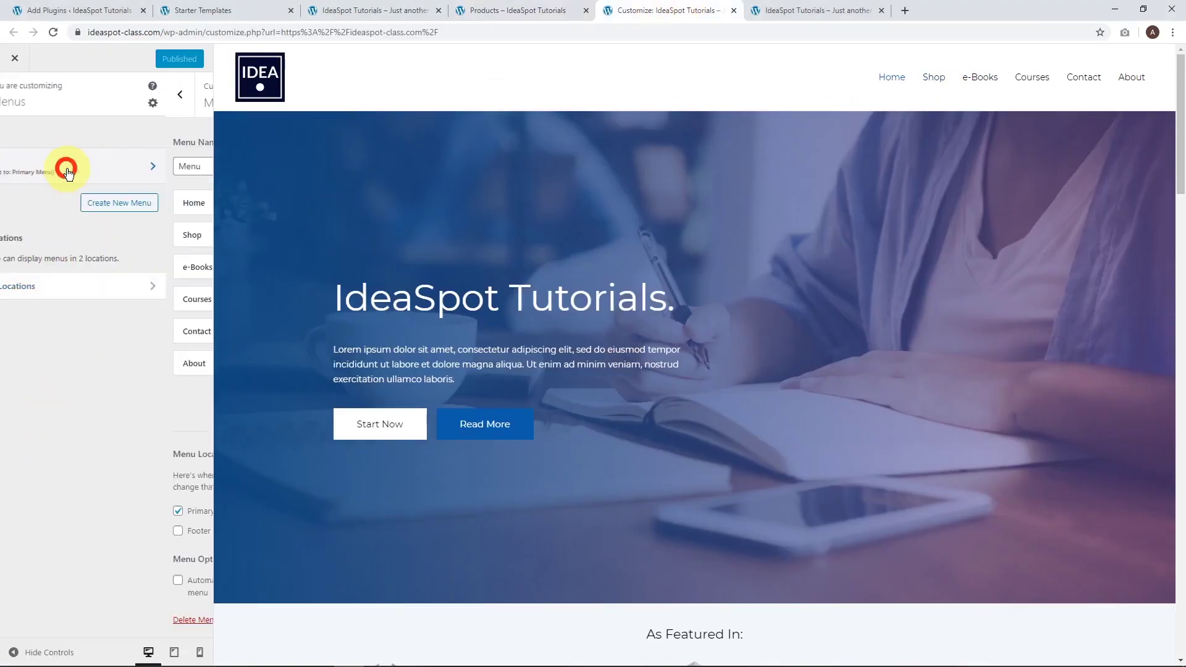
left_click(158, 405)
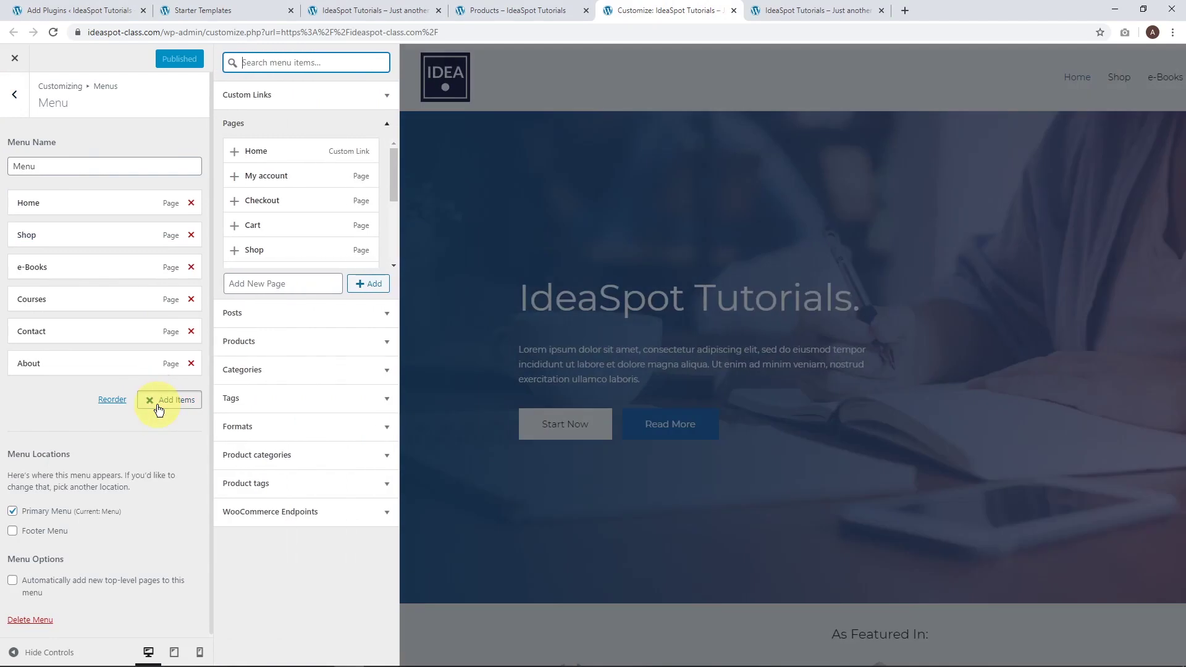
left_click(252, 255)
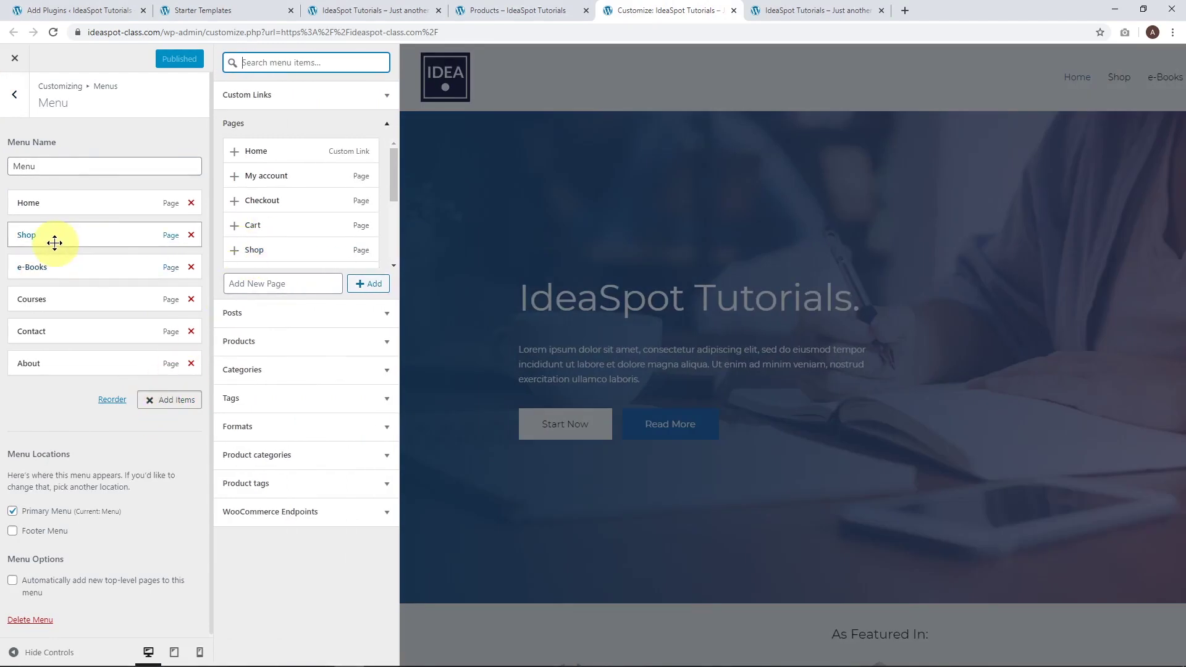
Step: Remove Shop from the menu, add the Shop page again between Home and e-Books, and publish the change
left_click(192, 237)
left_click(192, 239)
left_click(235, 250)
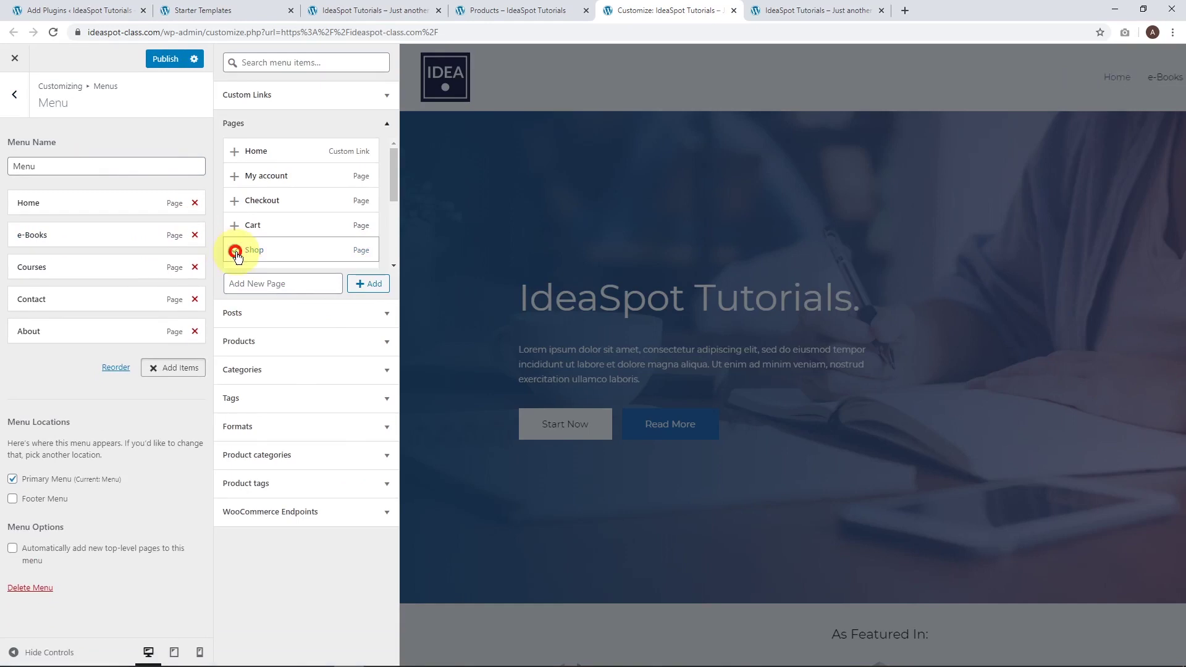
left_click_drag(78, 358, 76, 228)
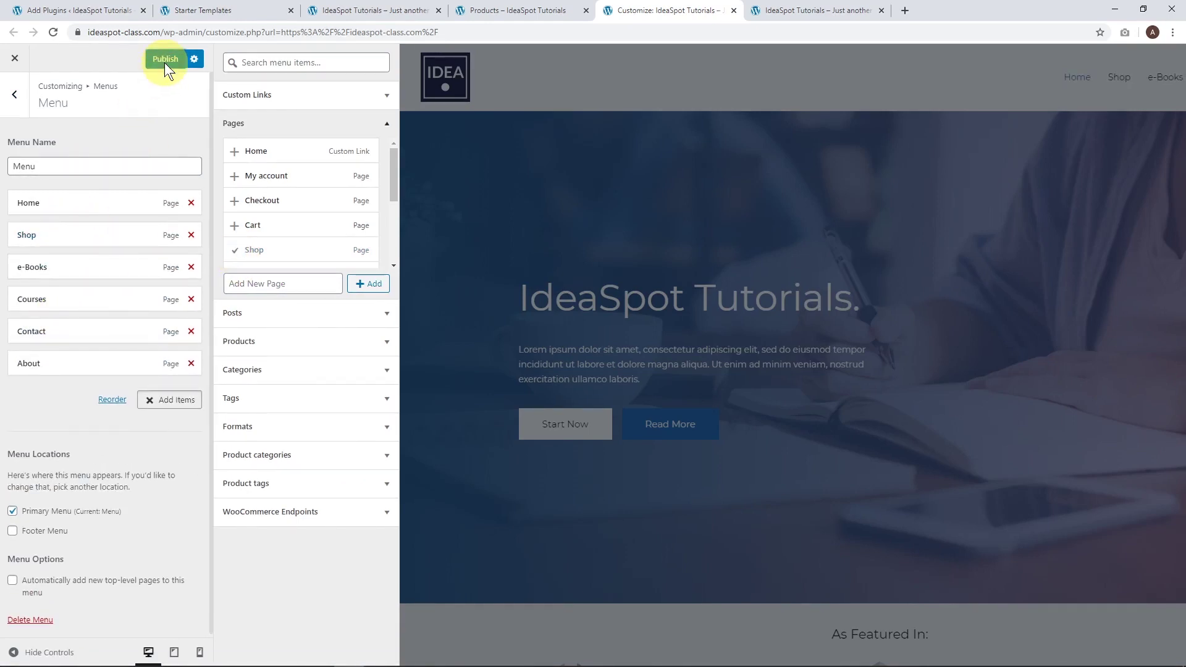
left_click(164, 59)
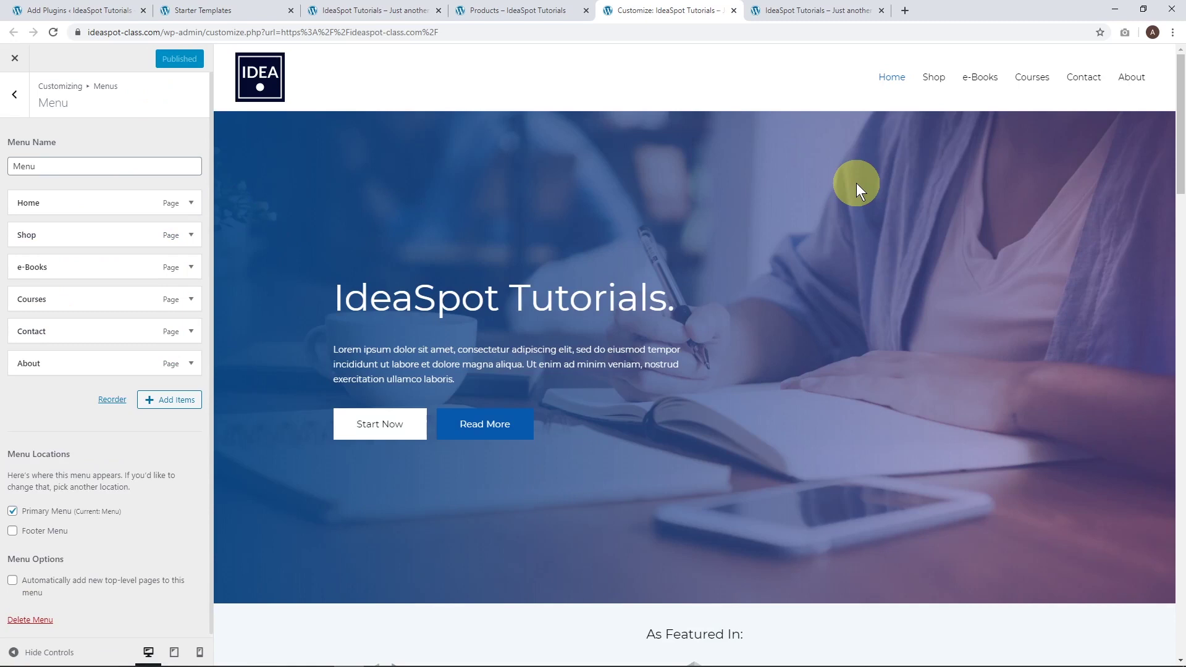
Step: Look over the default layout of the Shop page and its products
key("ctrl+shift+Tab")
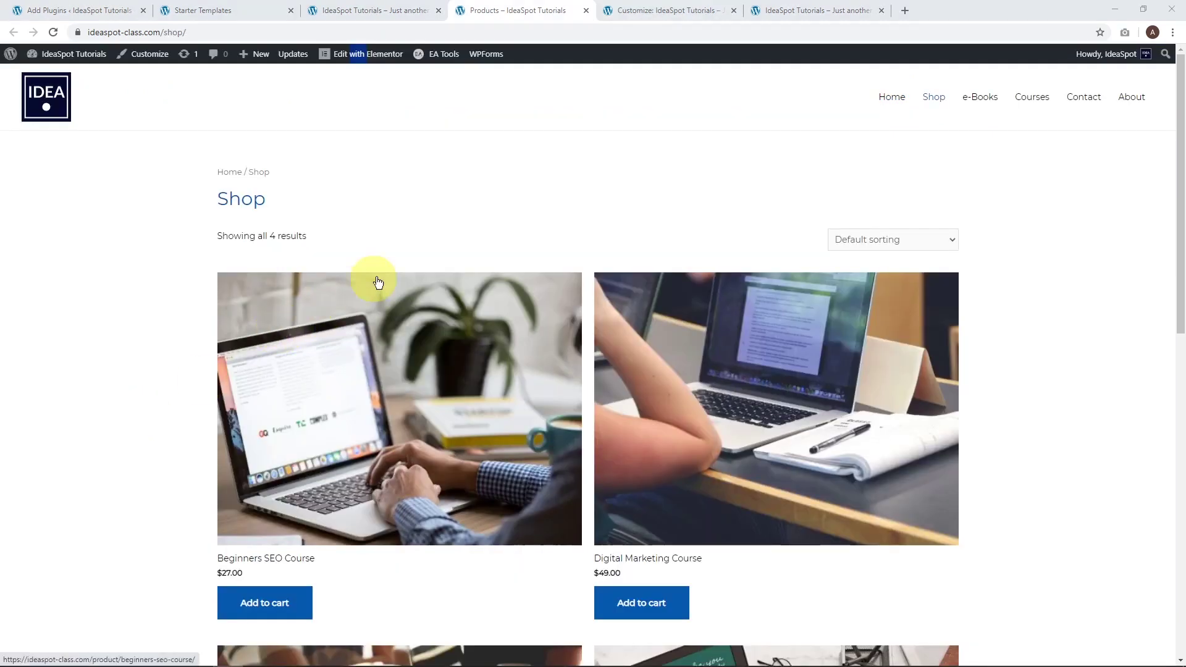
scroll(417, 254, "down", 6)
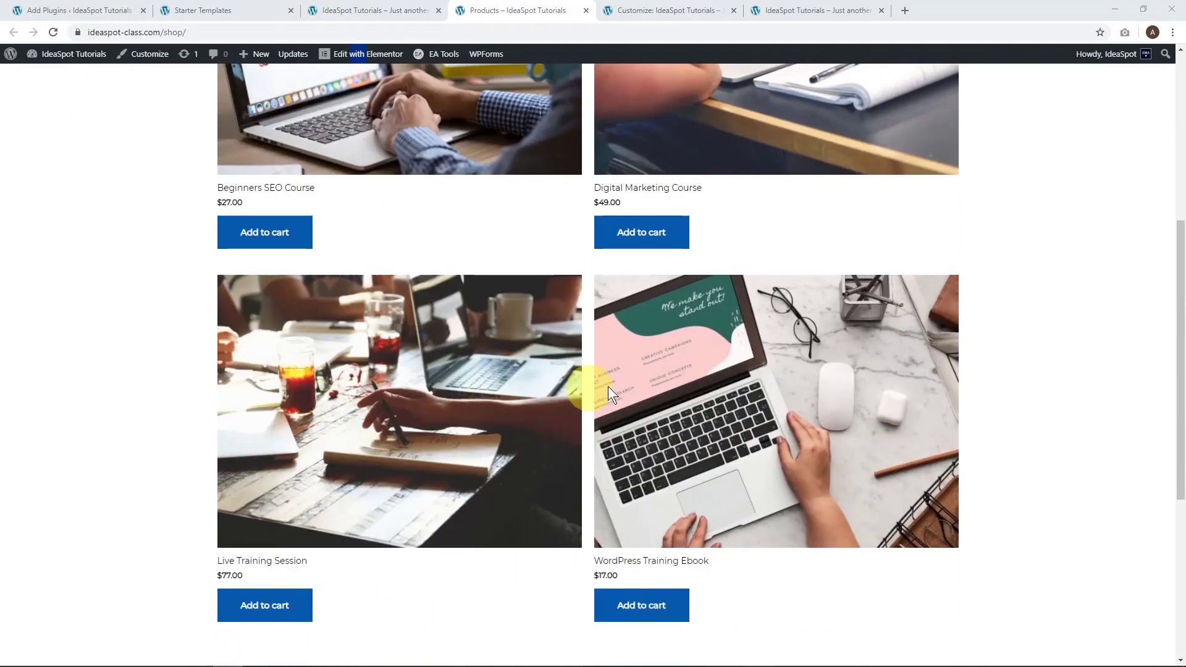
scroll(630, 410, "up", 5)
scroll(566, 364, "up", 1)
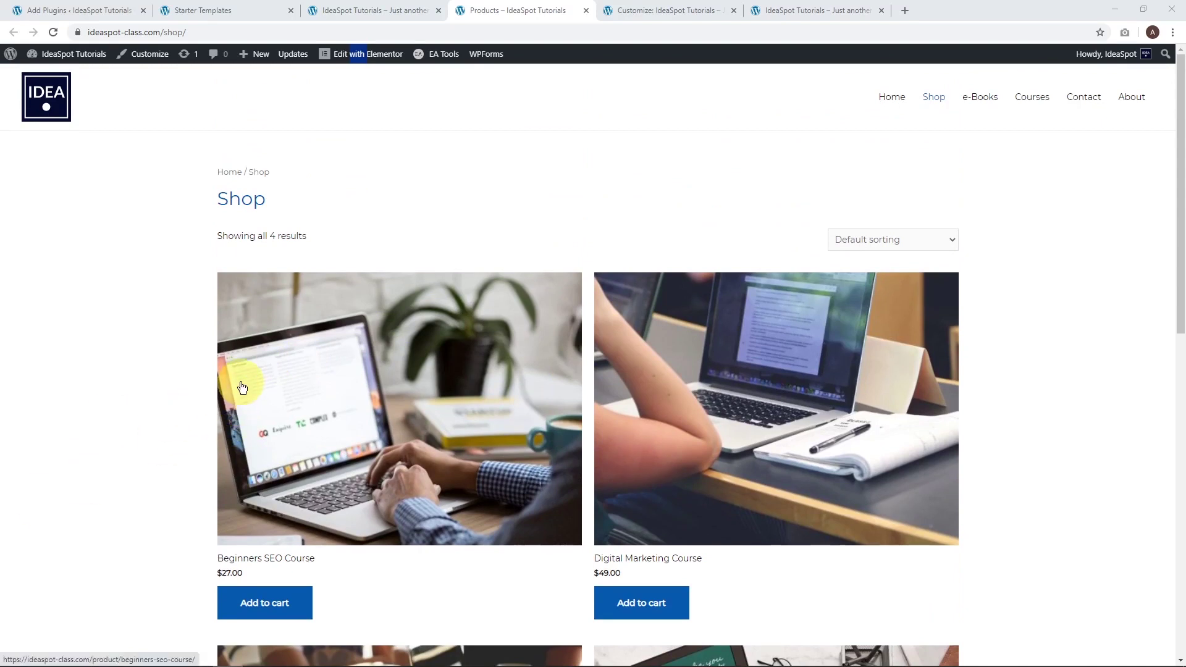
Step: Create a new Elementor template of type Page named "Shop Template"
left_click(111, 10)
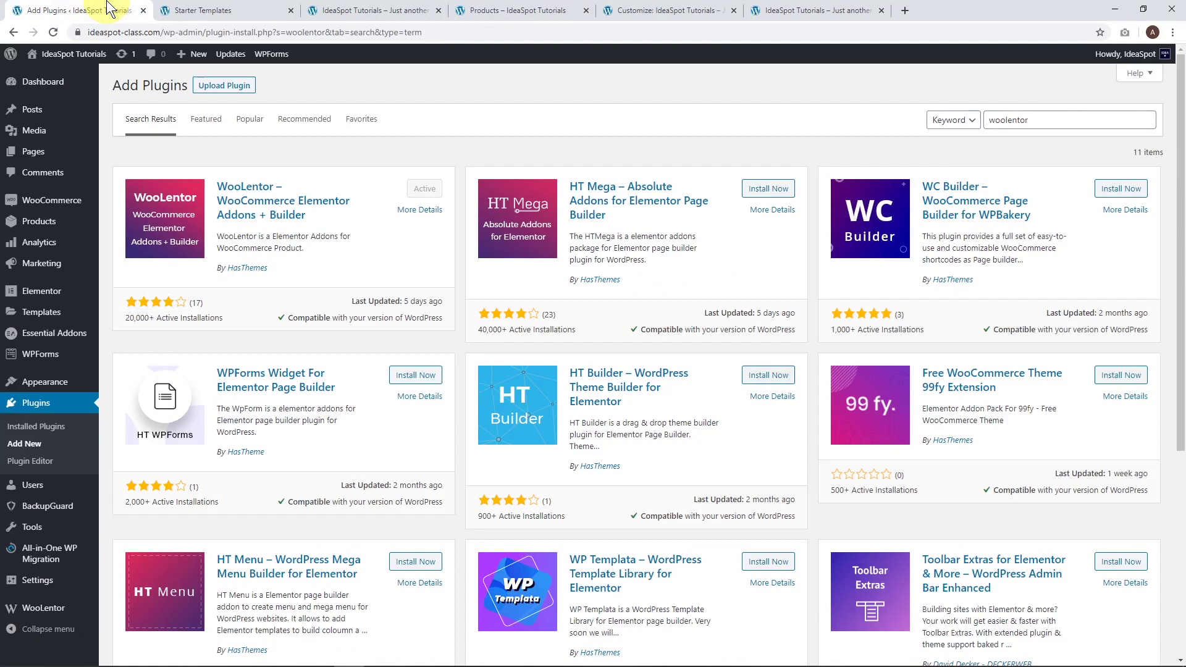
mouse_move(53, 319)
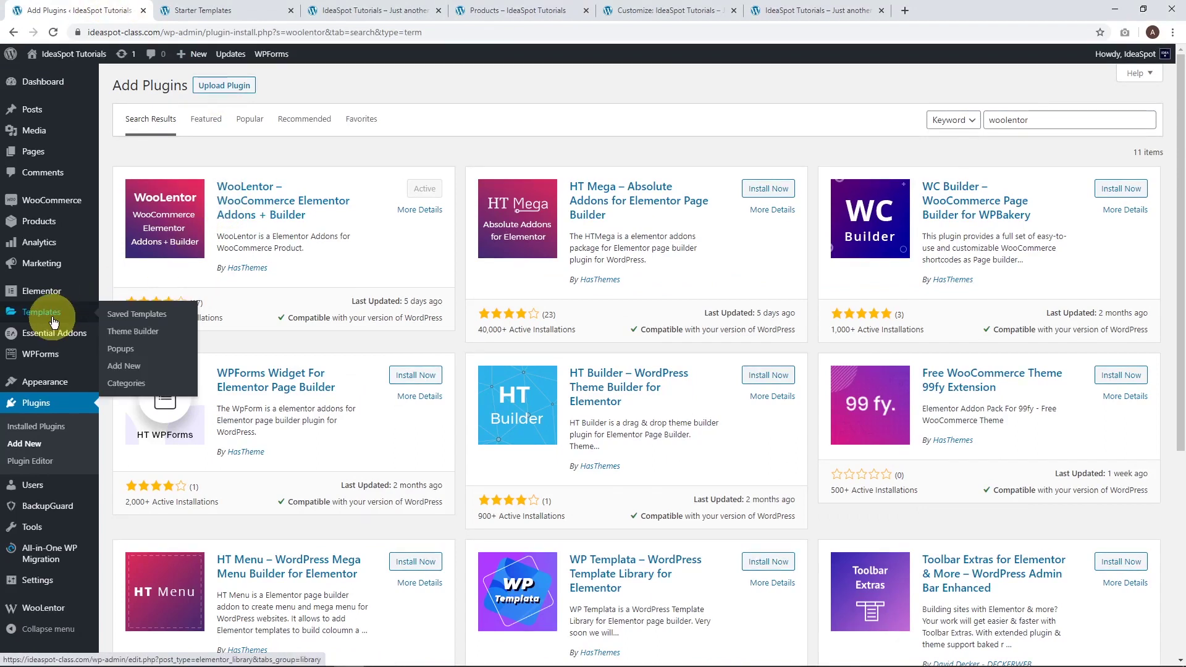
left_click(53, 319)
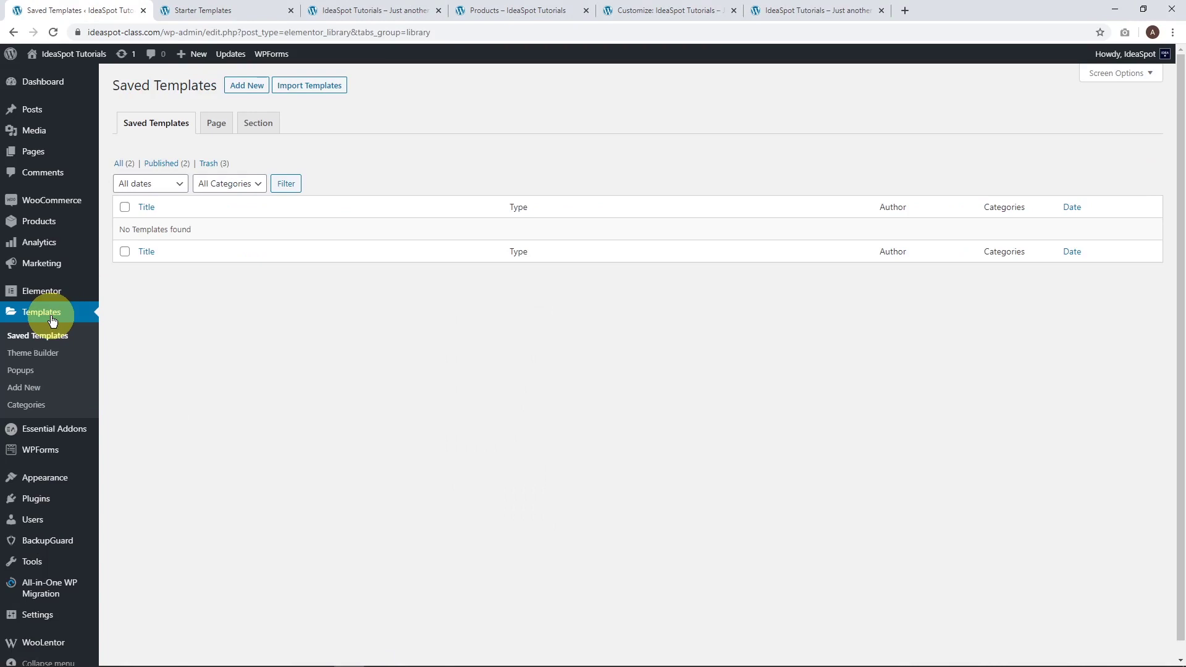
left_click(246, 85)
left_click(635, 350)
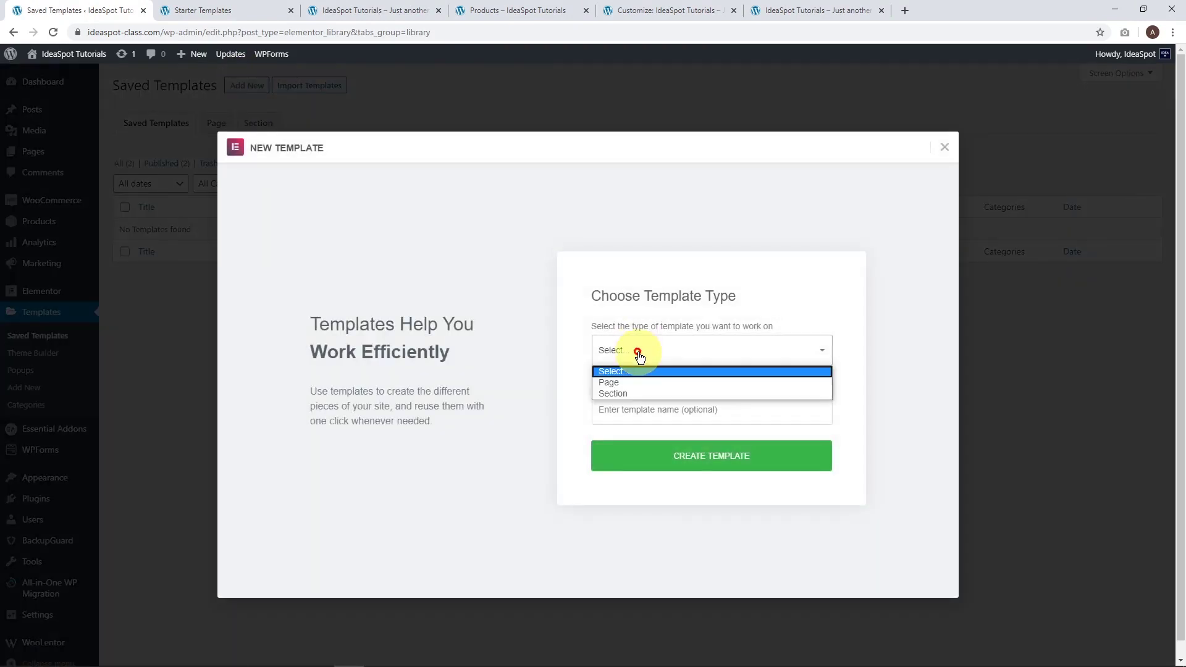
left_click(632, 380)
left_click(621, 411)
type("Shop Template")
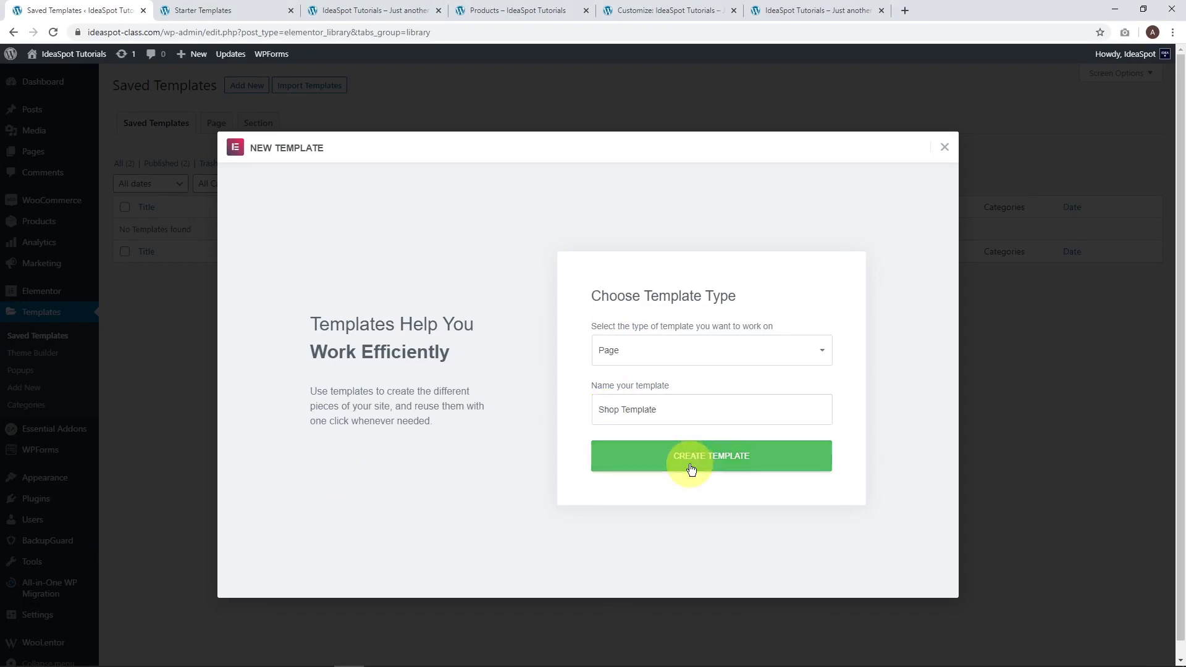
left_click(692, 460)
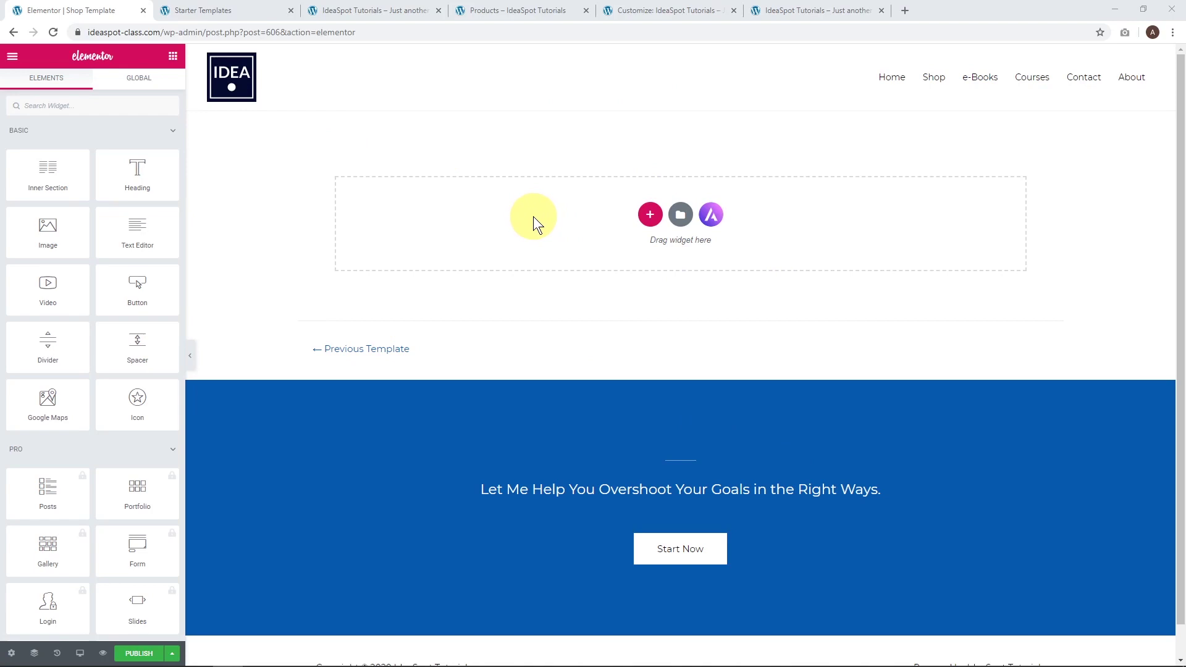
Step: Add the WooLentor widget "WL: Product Archive Layout (Default)" to the empty template area
left_click(127, 131)
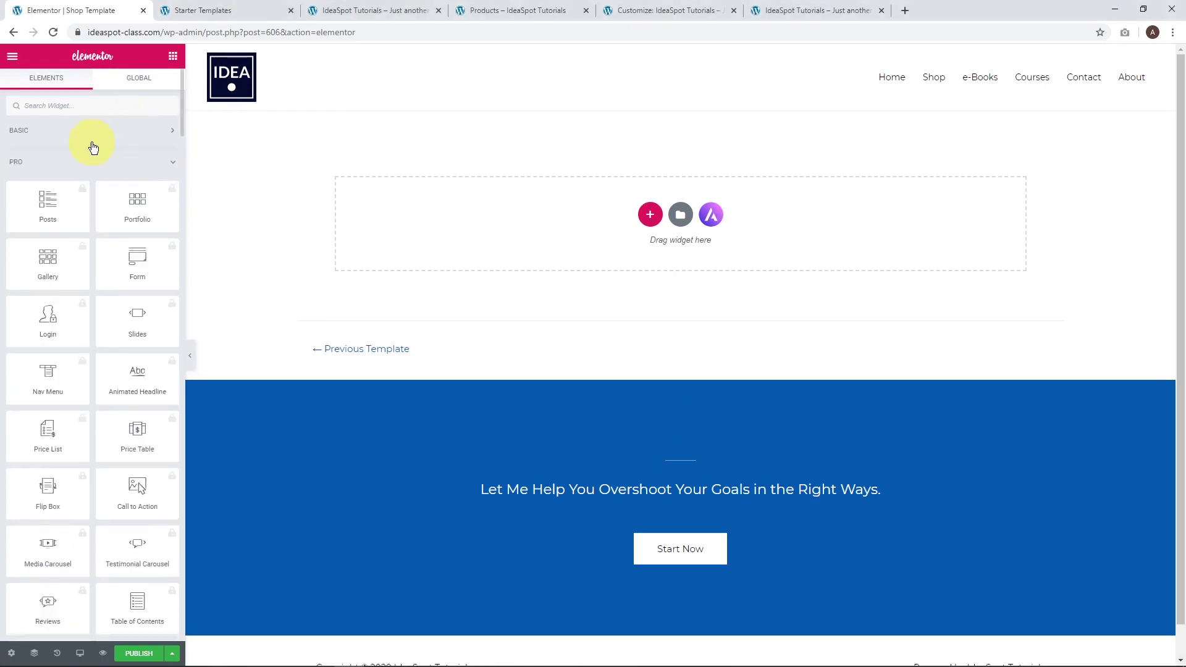
left_click(85, 165)
left_click(87, 205)
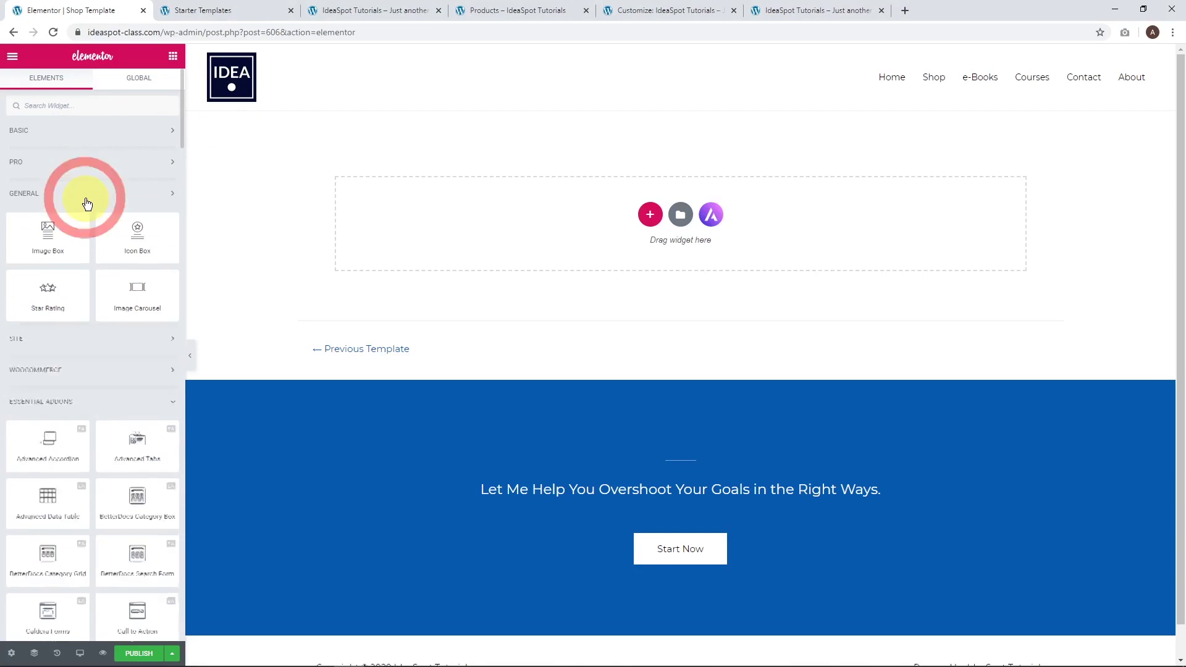
left_click(86, 286)
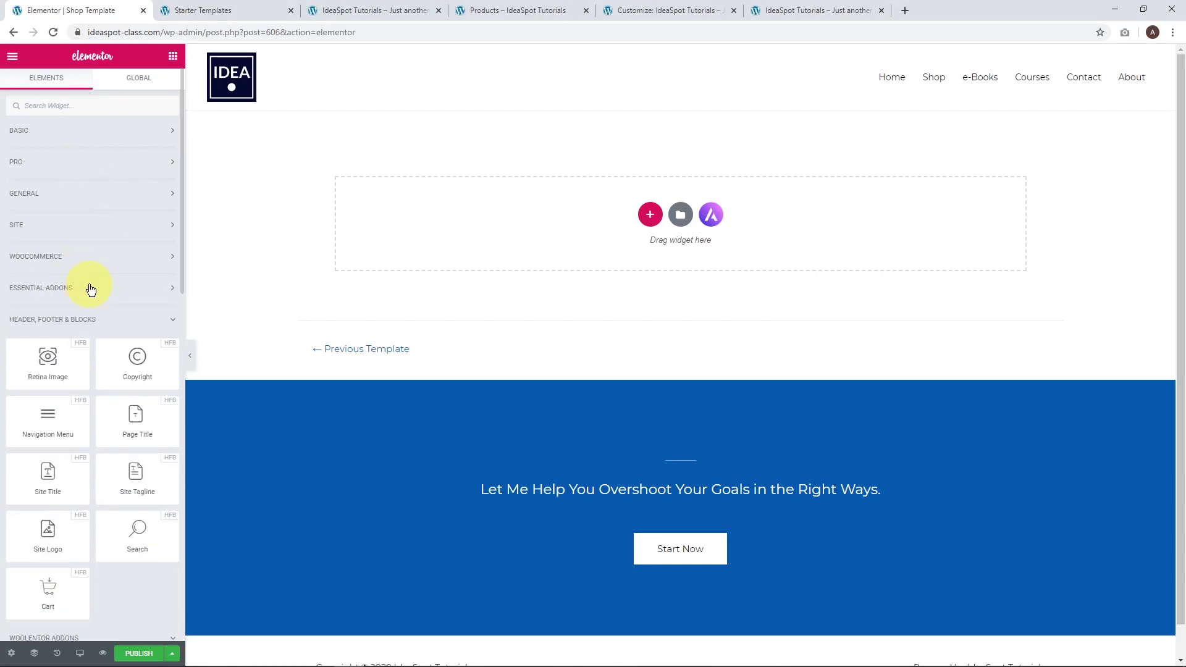
left_click(102, 319)
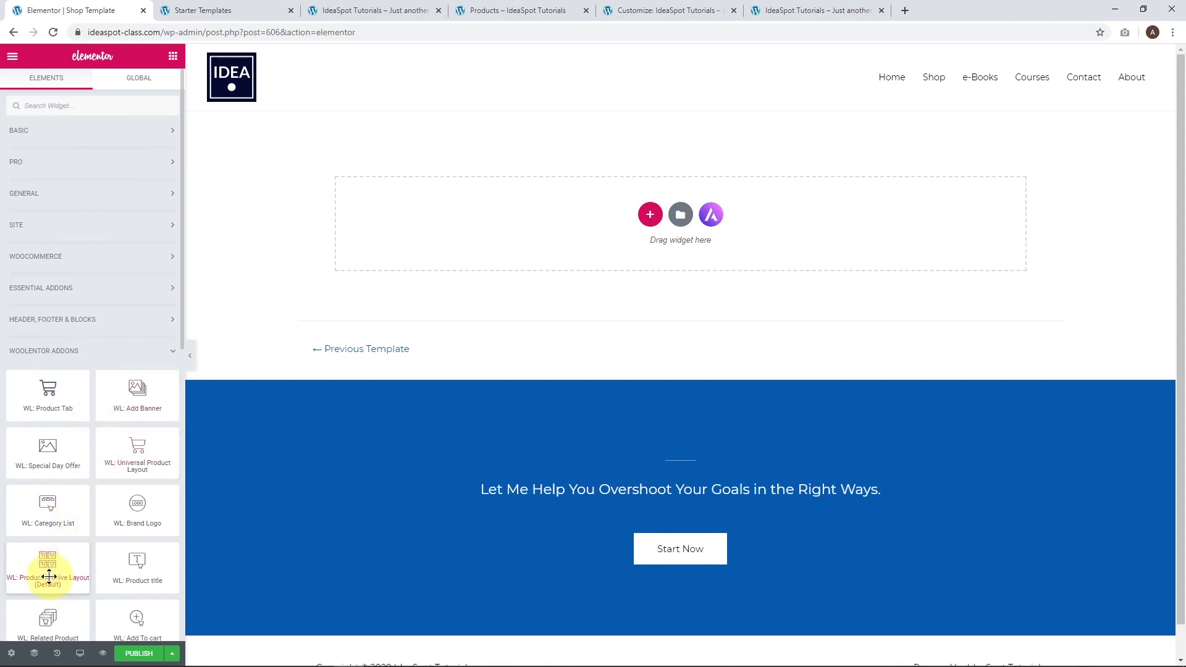
left_click_drag(41, 569, 552, 244)
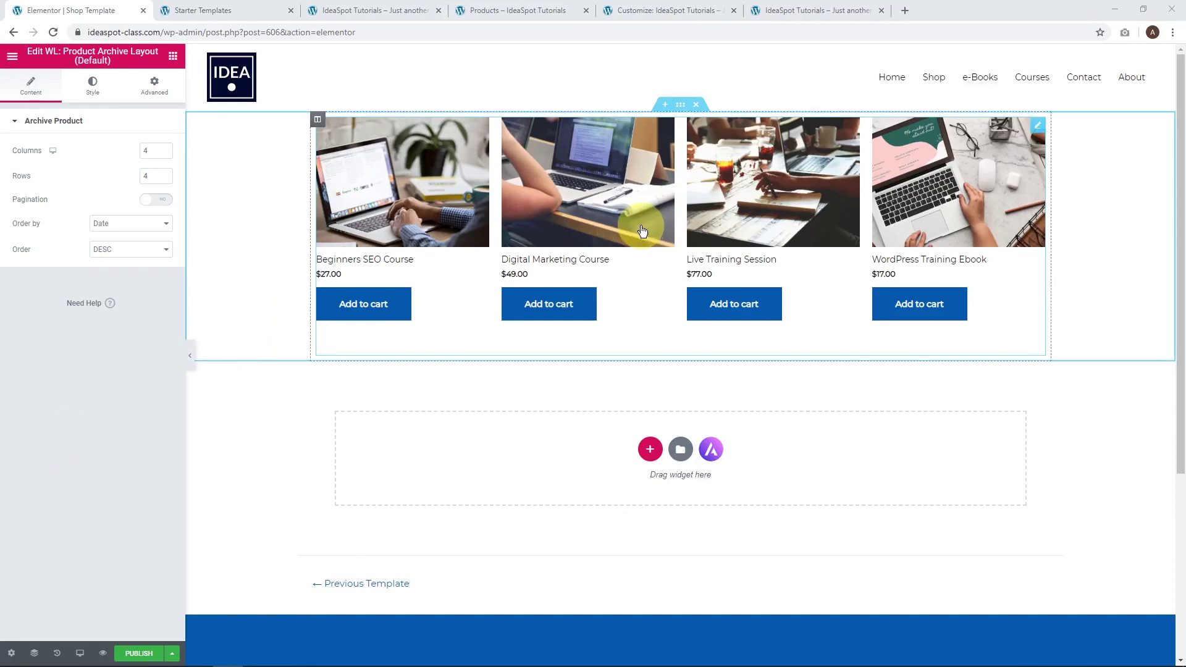
Step: Set the Product Archive Layout widget to 2 columns and 2 rows, and enable its pagination
left_click(167, 153)
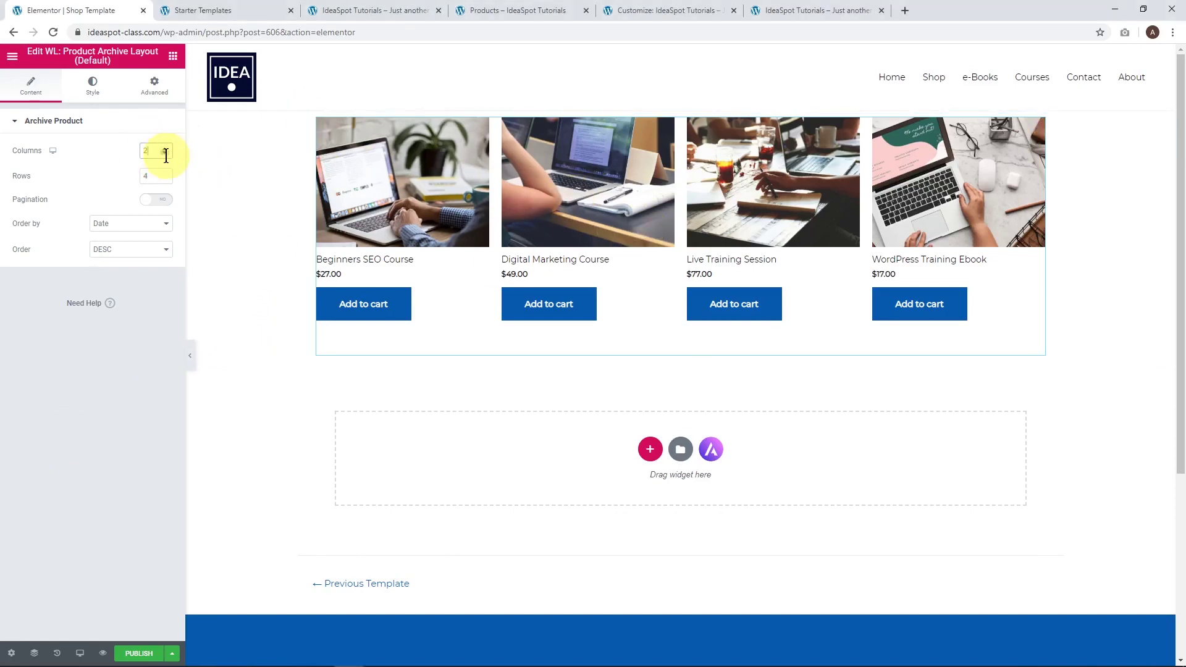
left_click(165, 179)
left_click(166, 179)
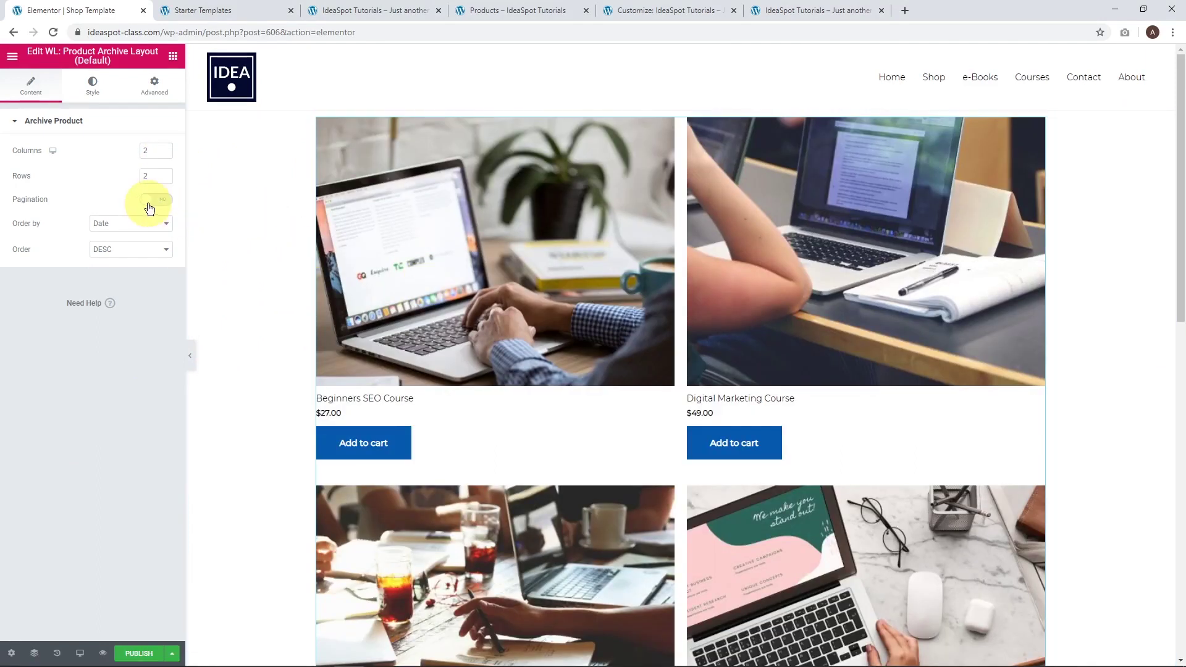
left_click(153, 199)
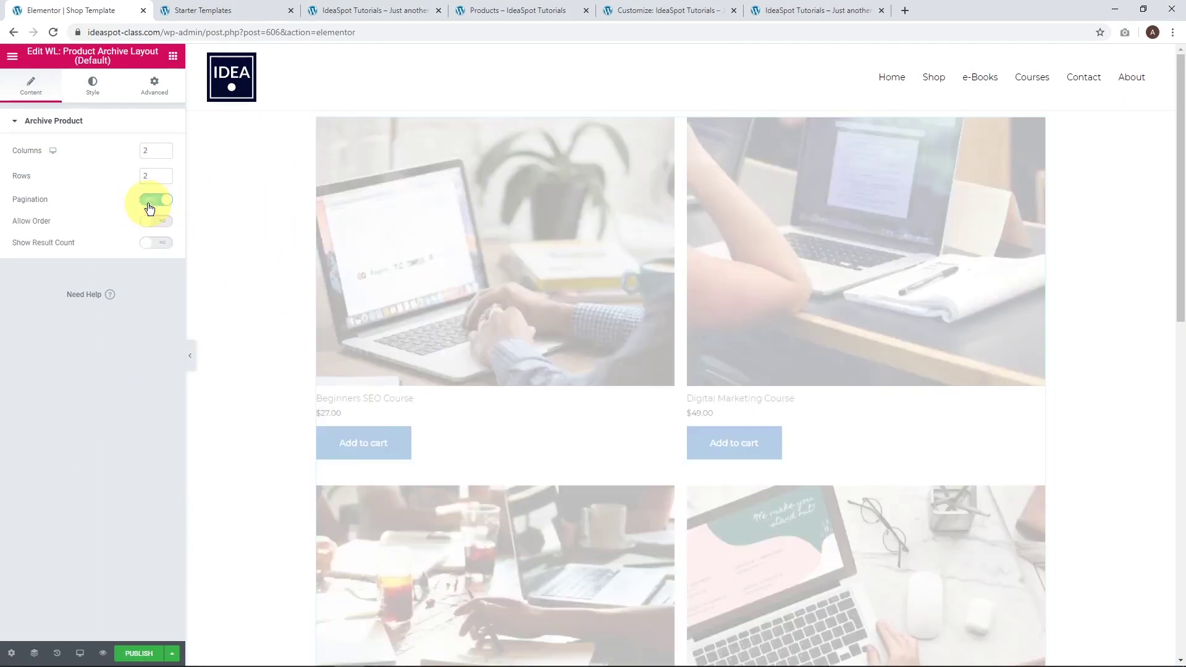
scroll(371, 291, "down", 6)
scroll(340, 426, "up", 2)
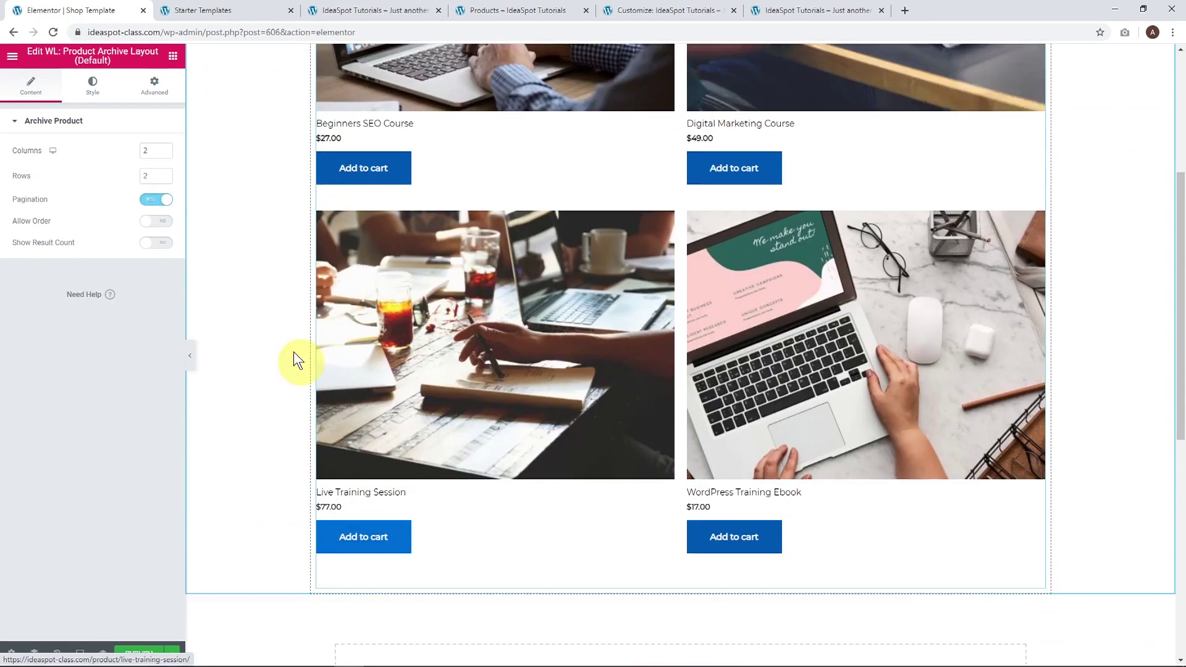
left_click(164, 179)
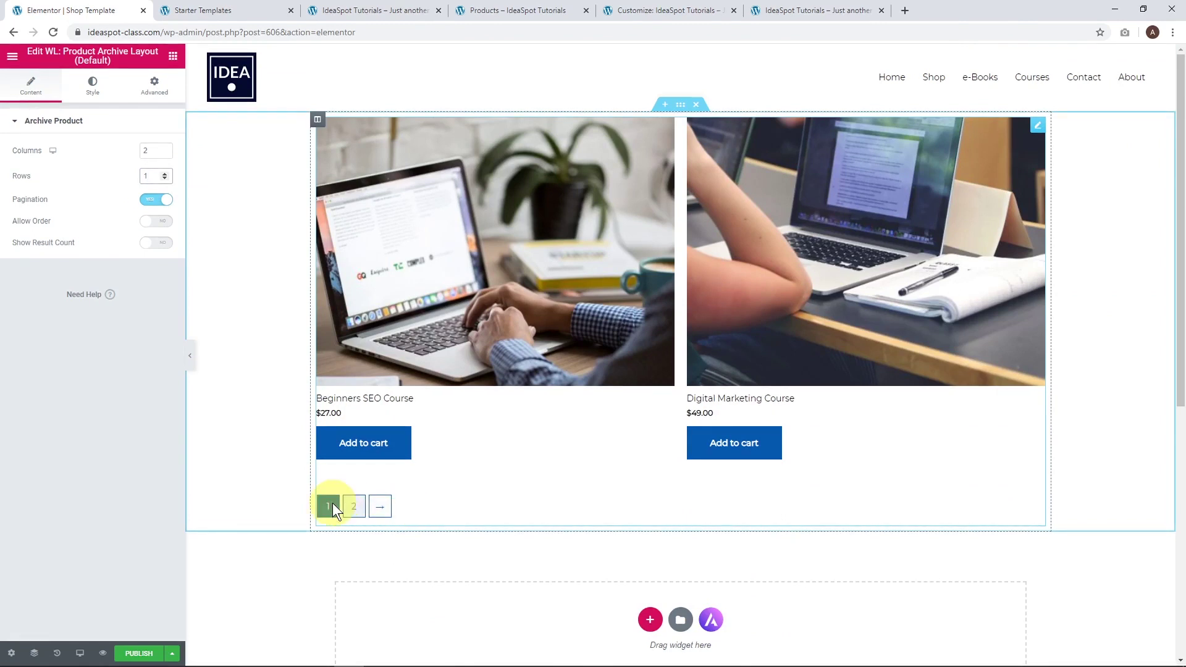
left_click(165, 174)
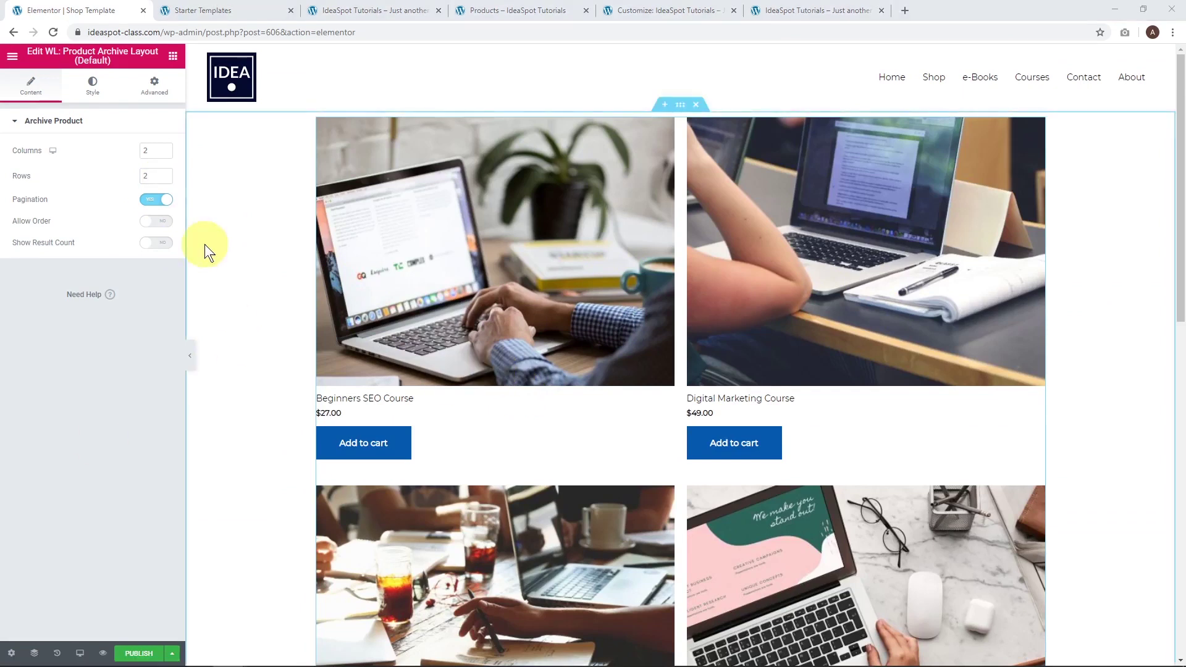
Step: Center-align the product items in the Product Archive Layout widget
left_click(92, 86)
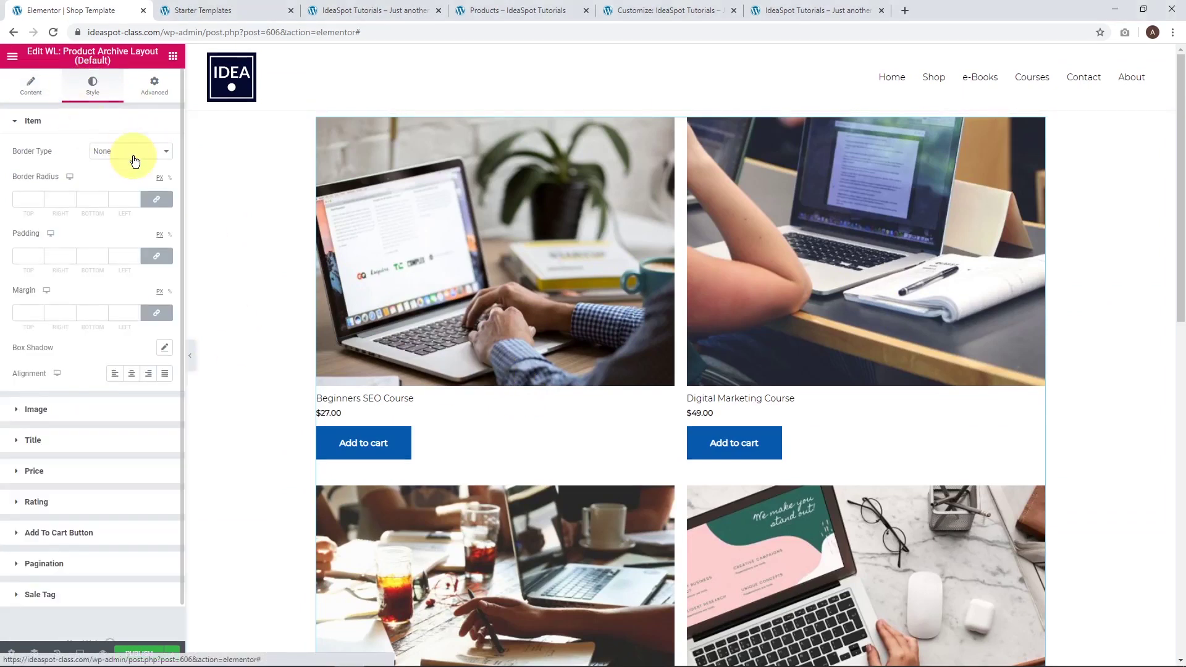
left_click(134, 374)
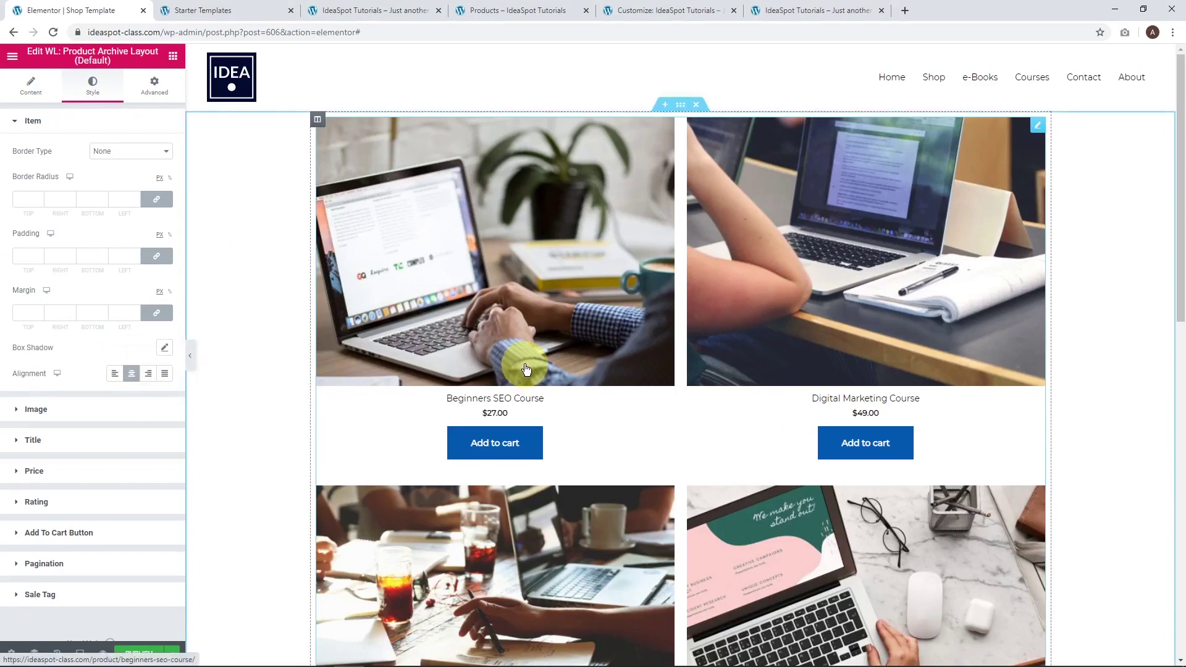
scroll(643, 379, "down", 3)
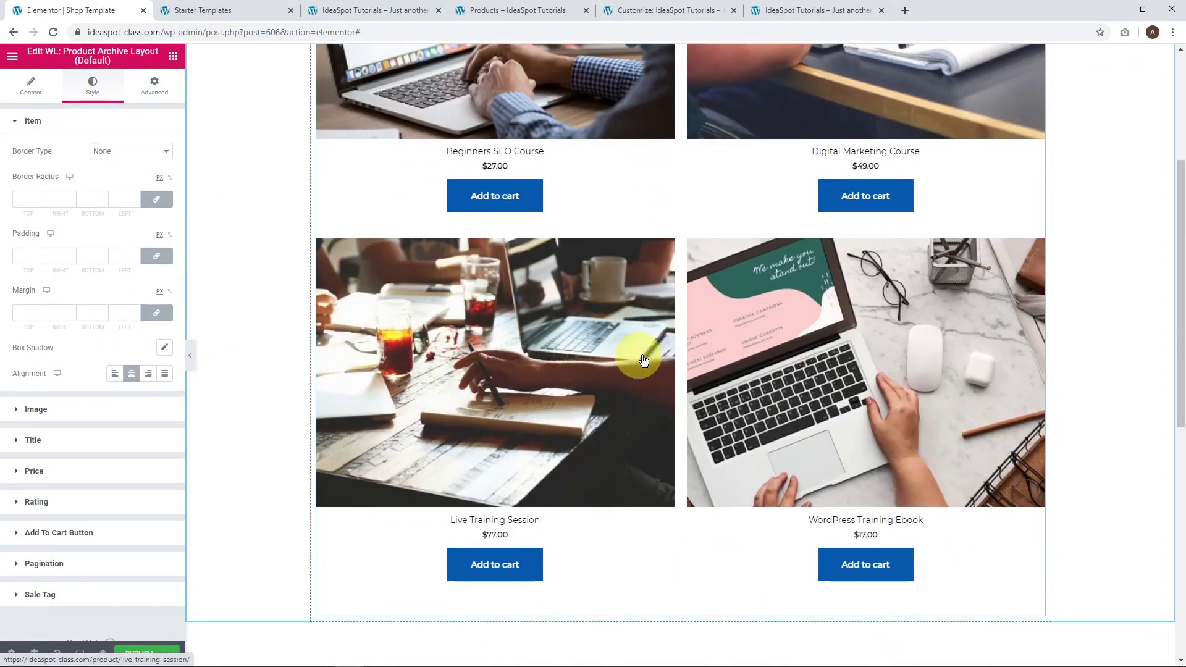
Step: Add the WooLentor widget "WL: Universal Product Layout" in the empty area below the product archive
scroll(639, 233, "down", 6)
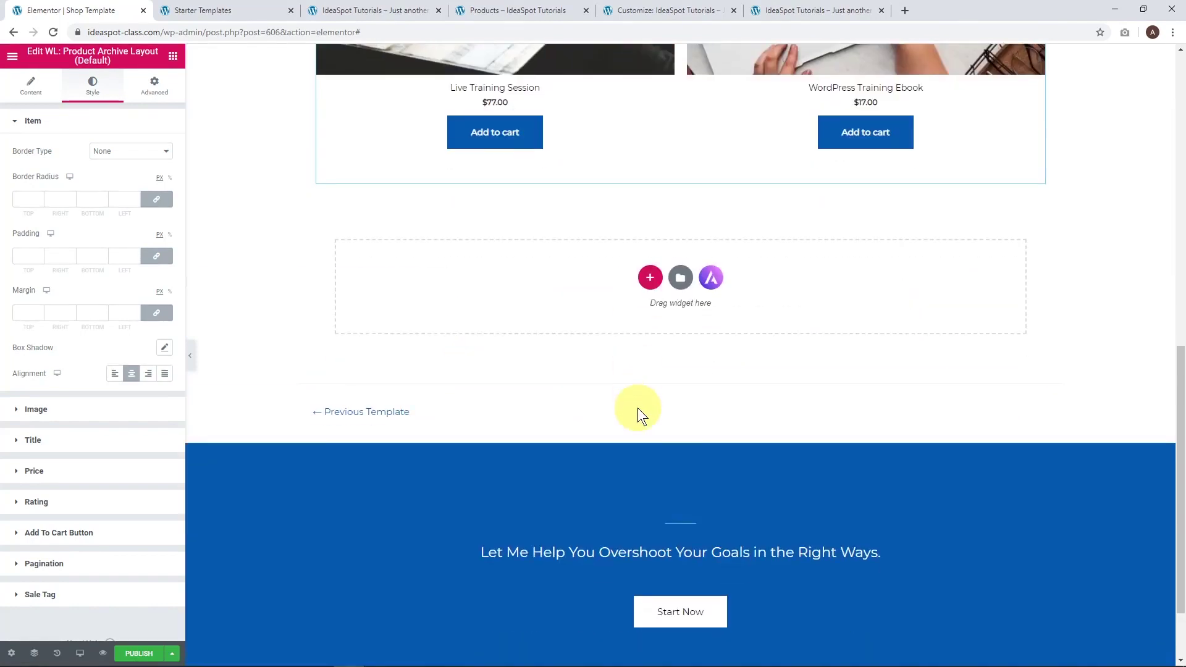
scroll(638, 416, "up", 2)
left_click(526, 400)
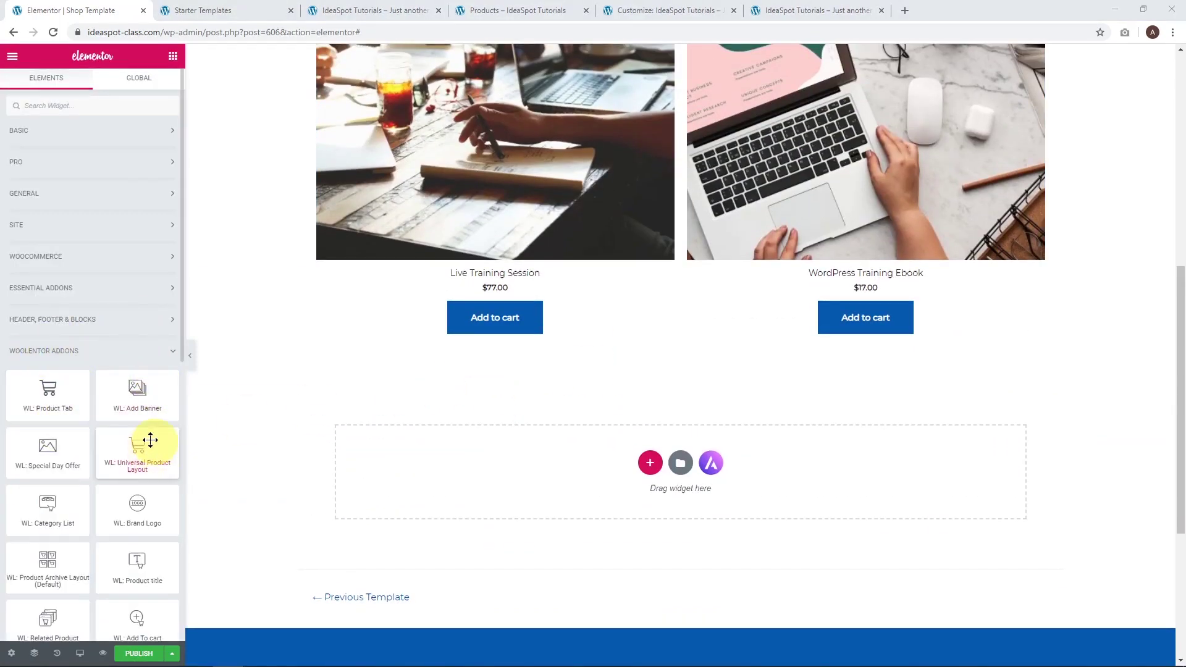
left_click_drag(143, 441, 526, 477)
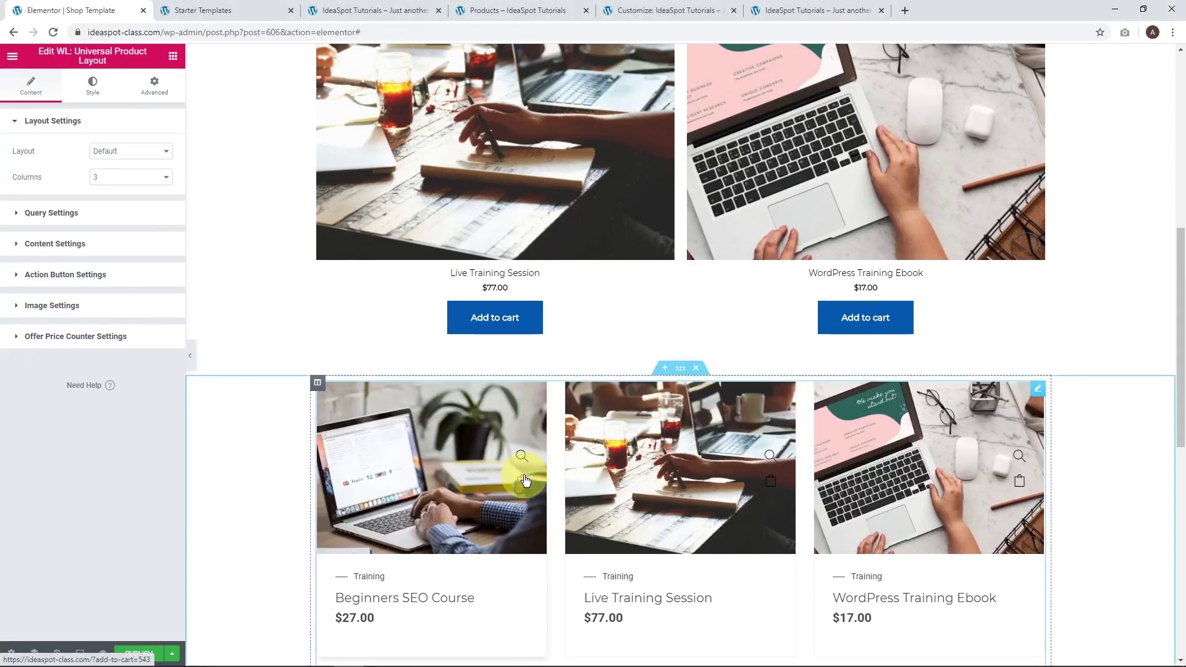
scroll(531, 445, "down", 2)
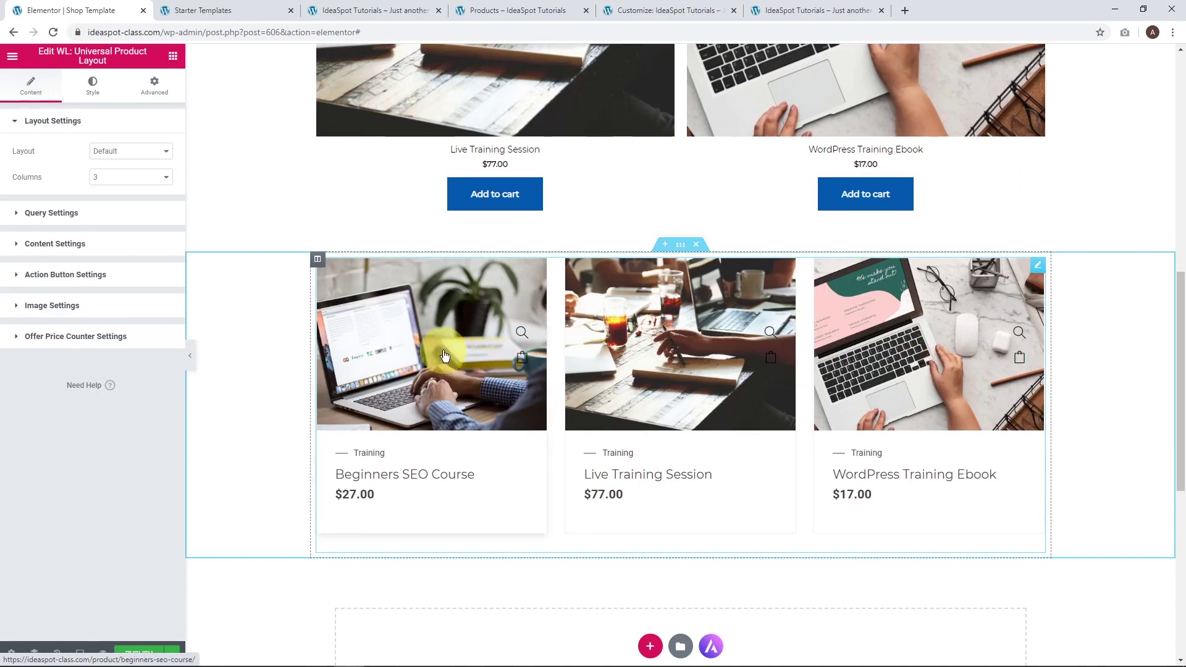
Step: Set the Universal Product Layout to 2 columns and its product limit to 4
left_click(128, 178)
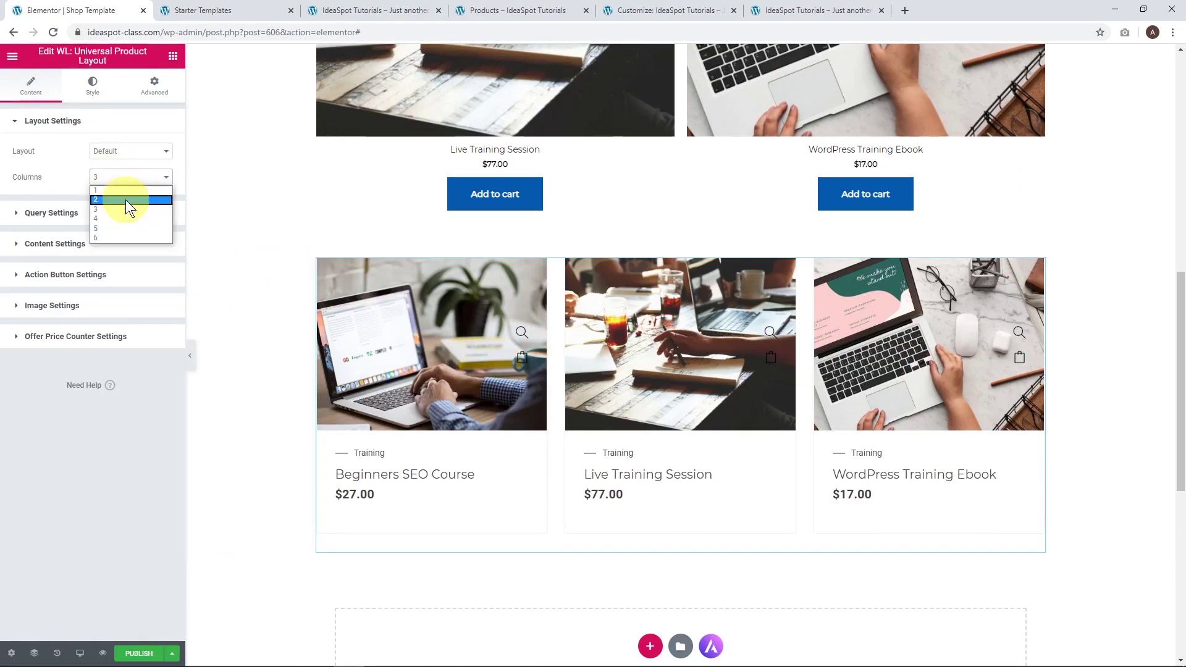
left_click(125, 199)
scroll(547, 385, "down", 5)
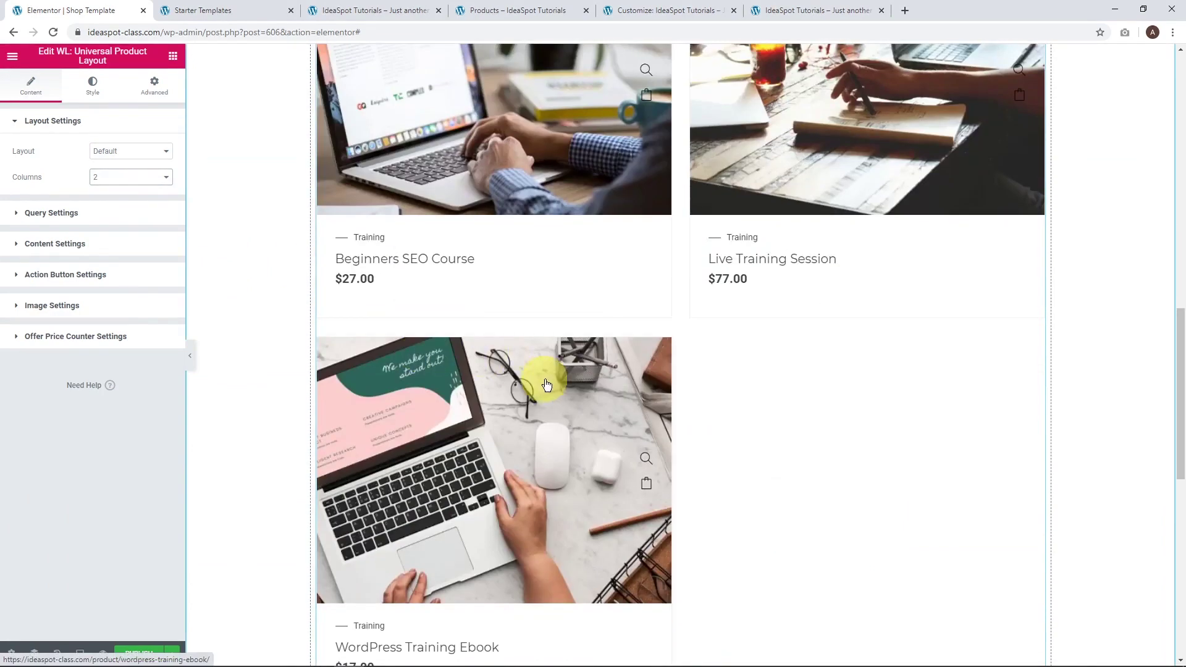
scroll(547, 385, "up", 3)
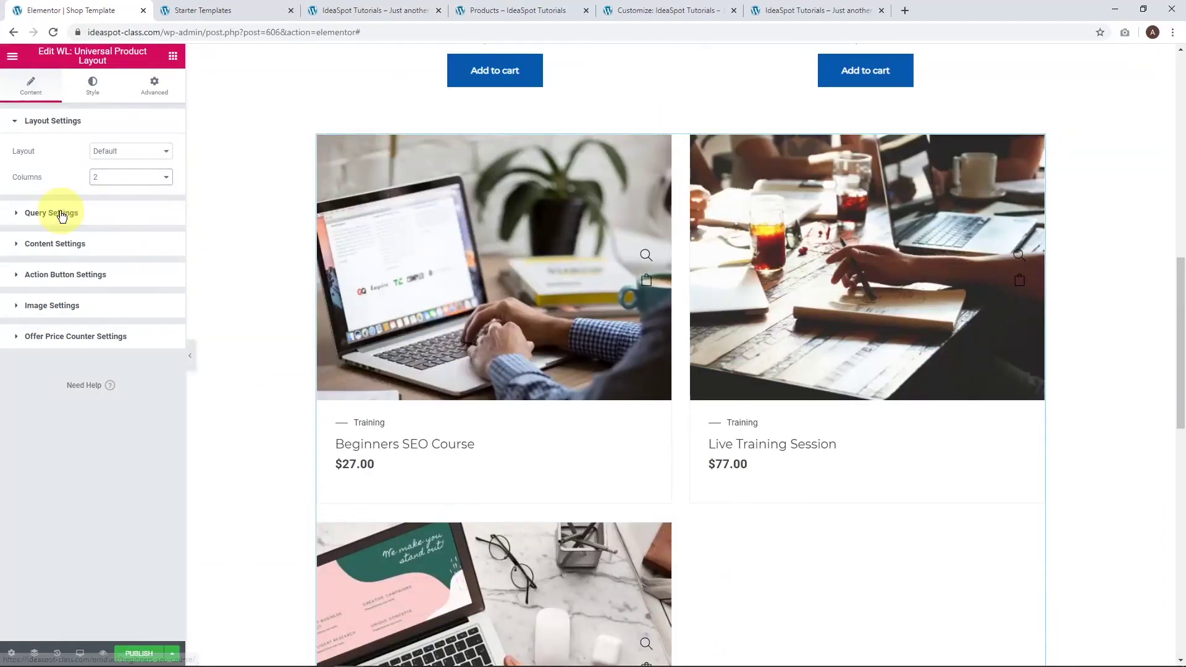
left_click(42, 224)
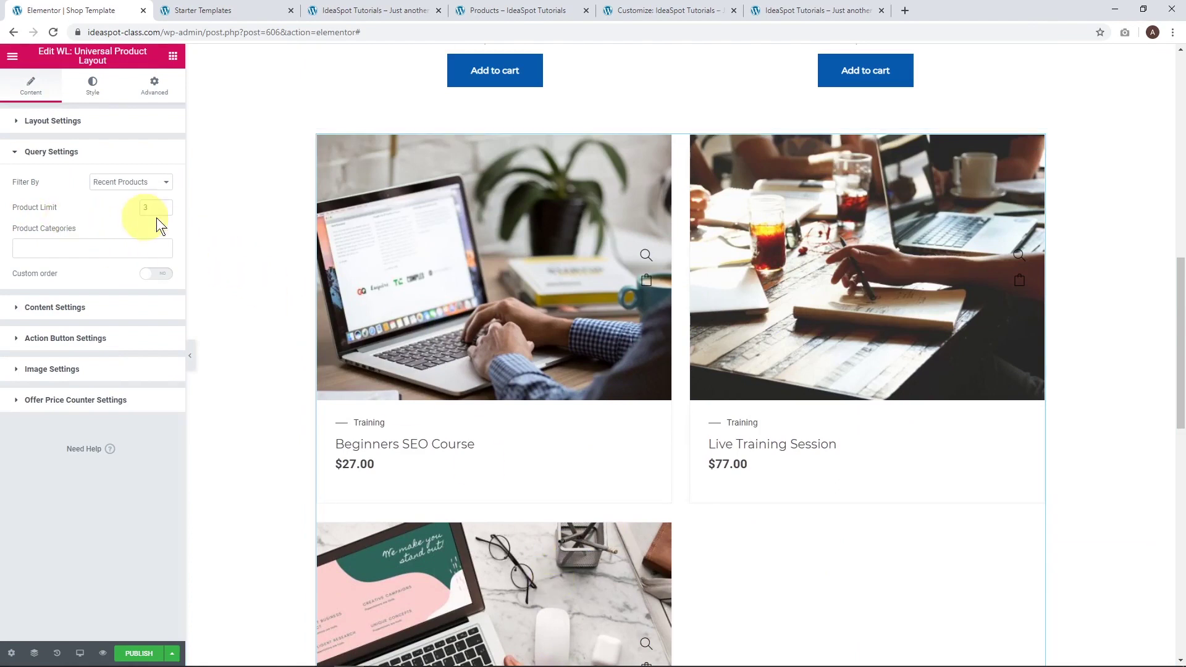
left_click(165, 205)
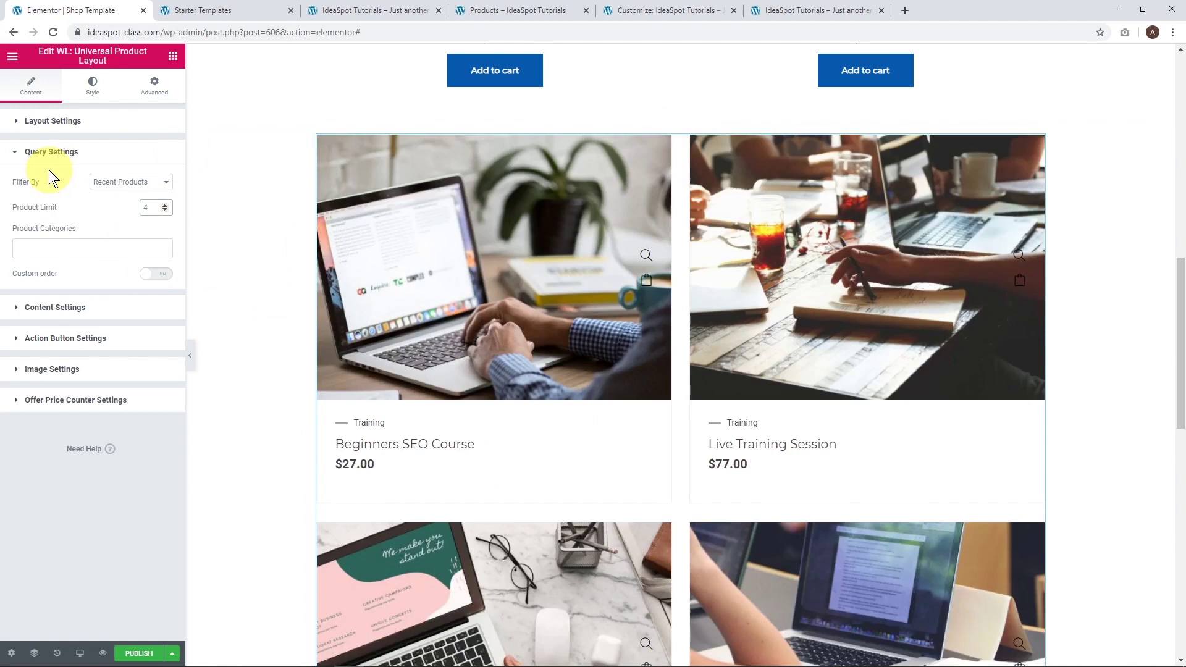
Step: Try out the custom order and the Add ID Manually filter for the products, and restore the Recent Products filter
left_click(117, 185)
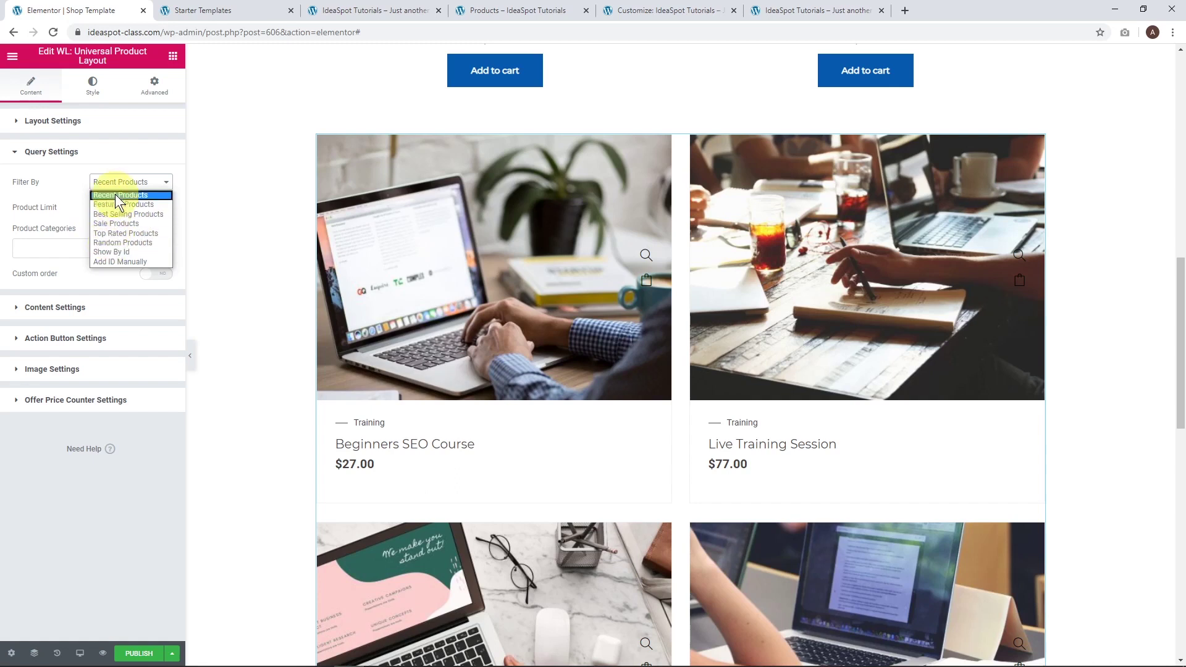
left_click(49, 214)
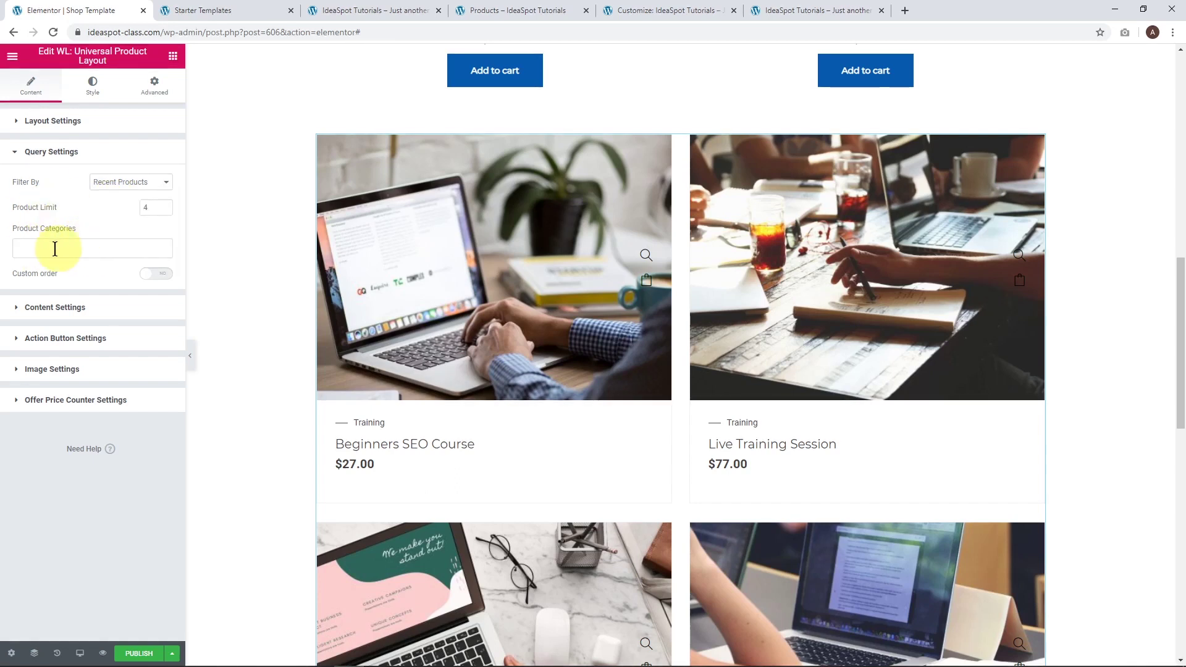
left_click(151, 275)
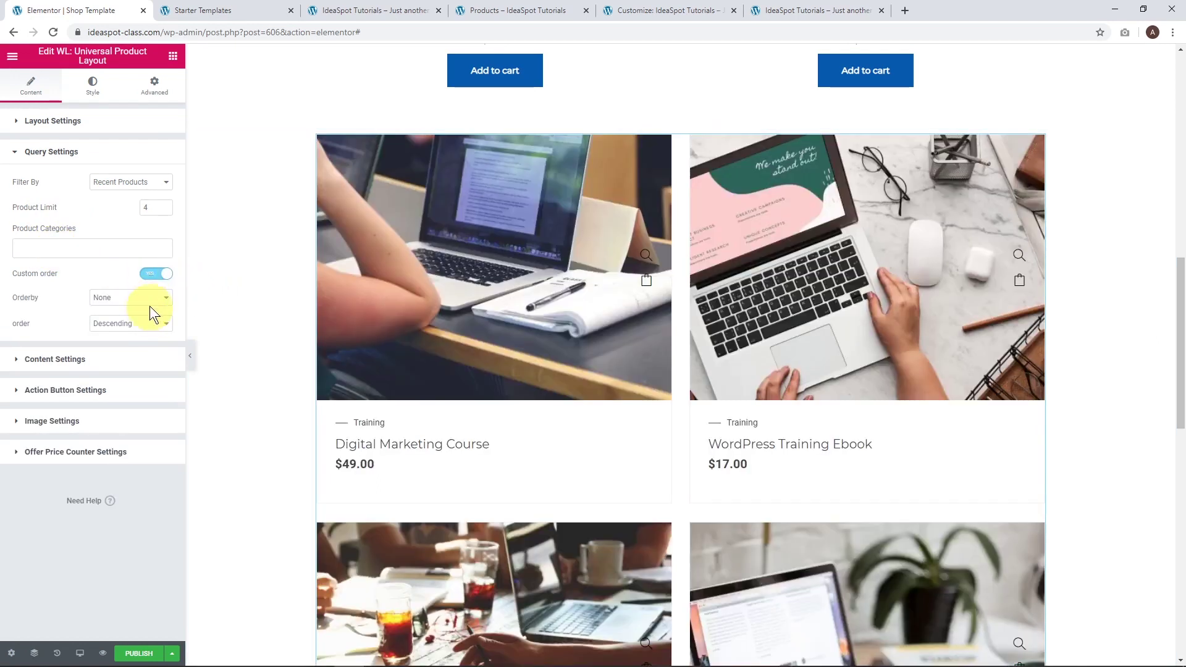
left_click(154, 274)
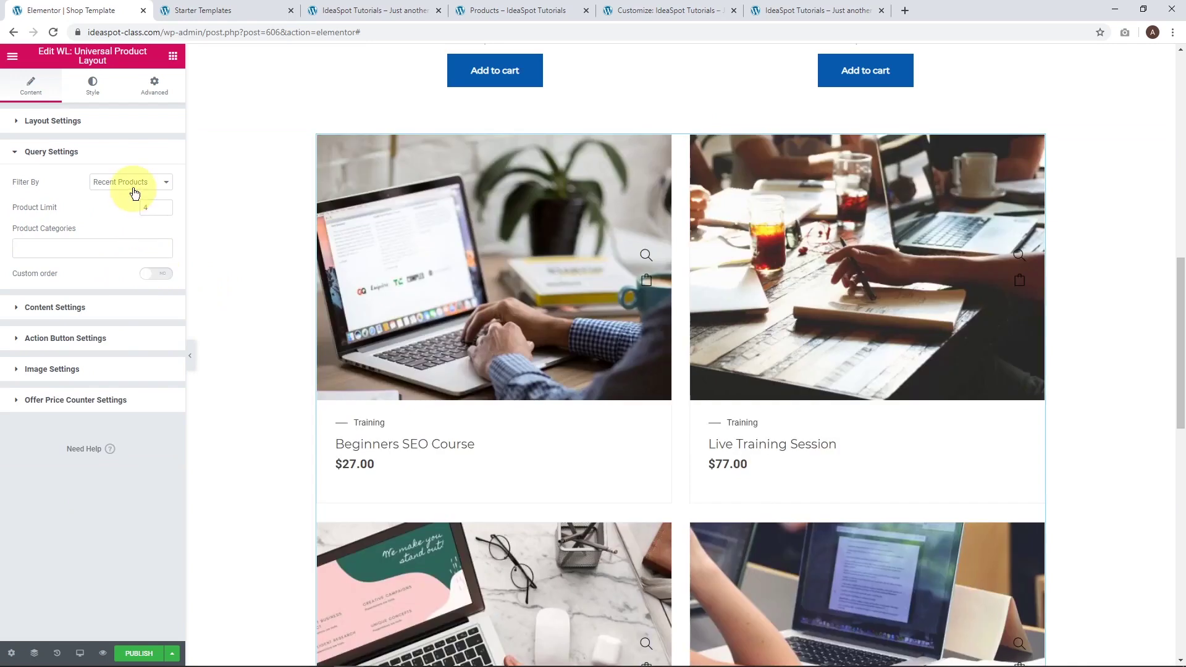
left_click(133, 183)
left_click(106, 261)
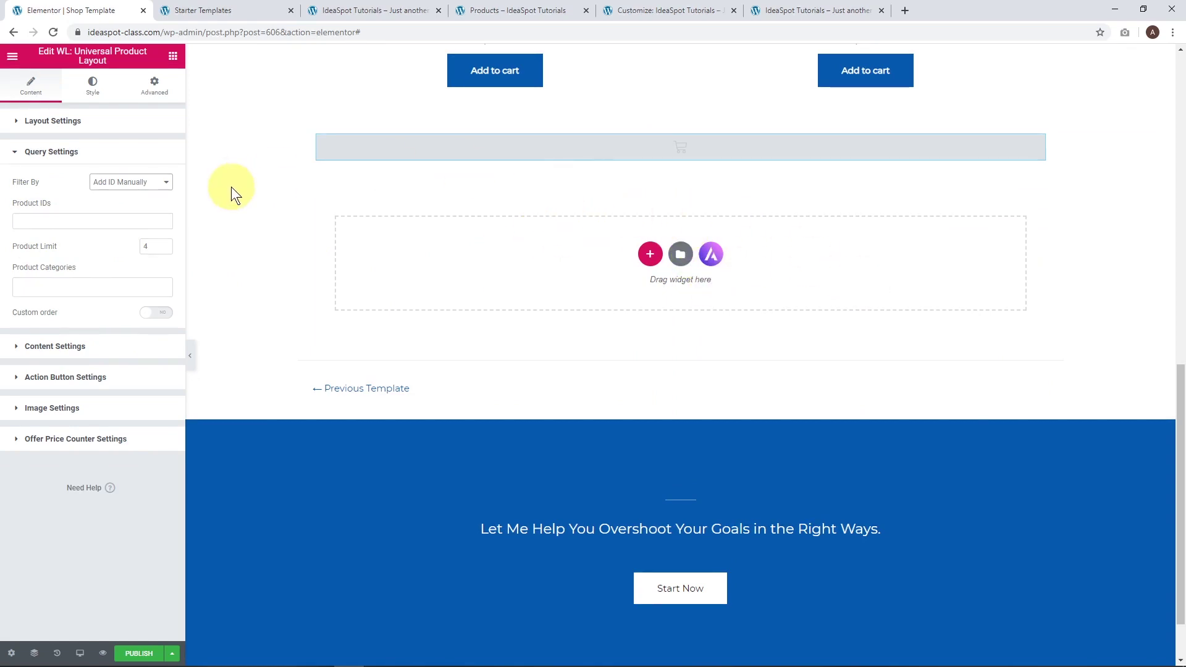
left_click(149, 183)
left_click(121, 195)
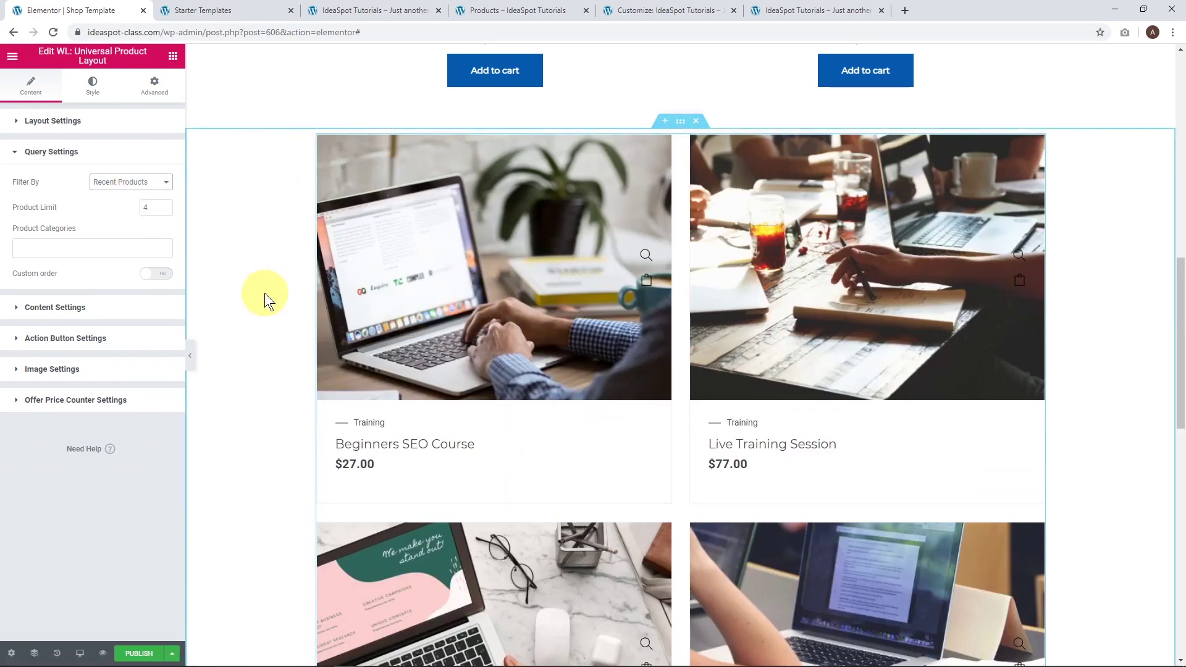
Step: Hide the category of the products in the Universal Product Layout while keeping the price shown
left_click(55, 183)
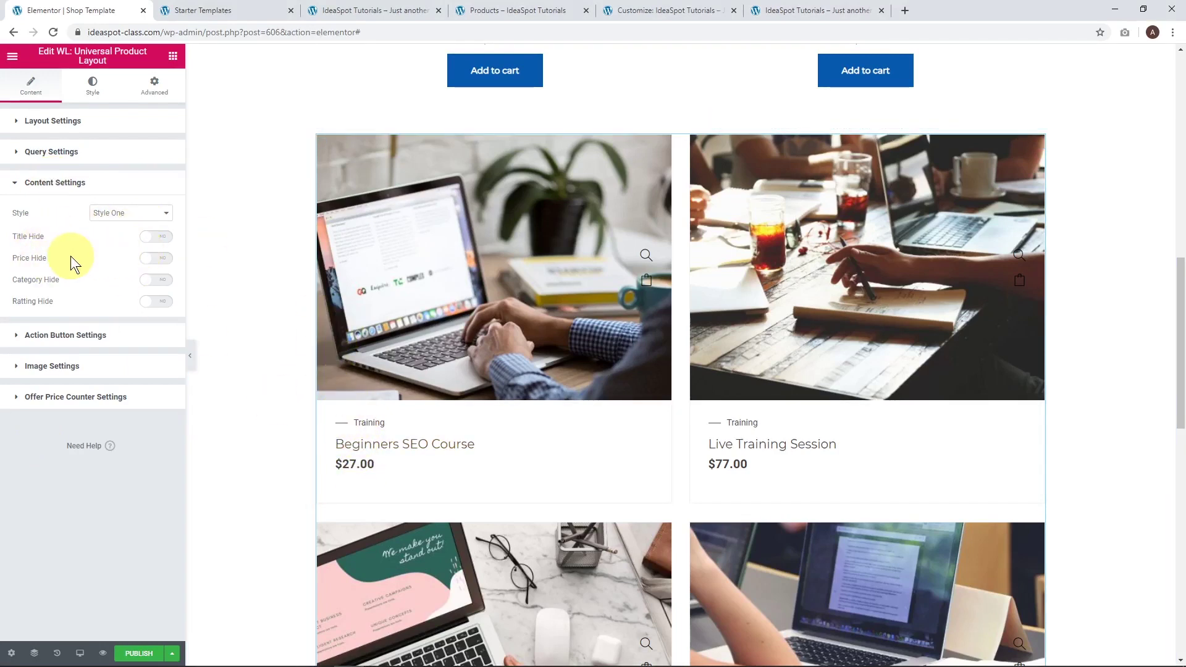
left_click(157, 281)
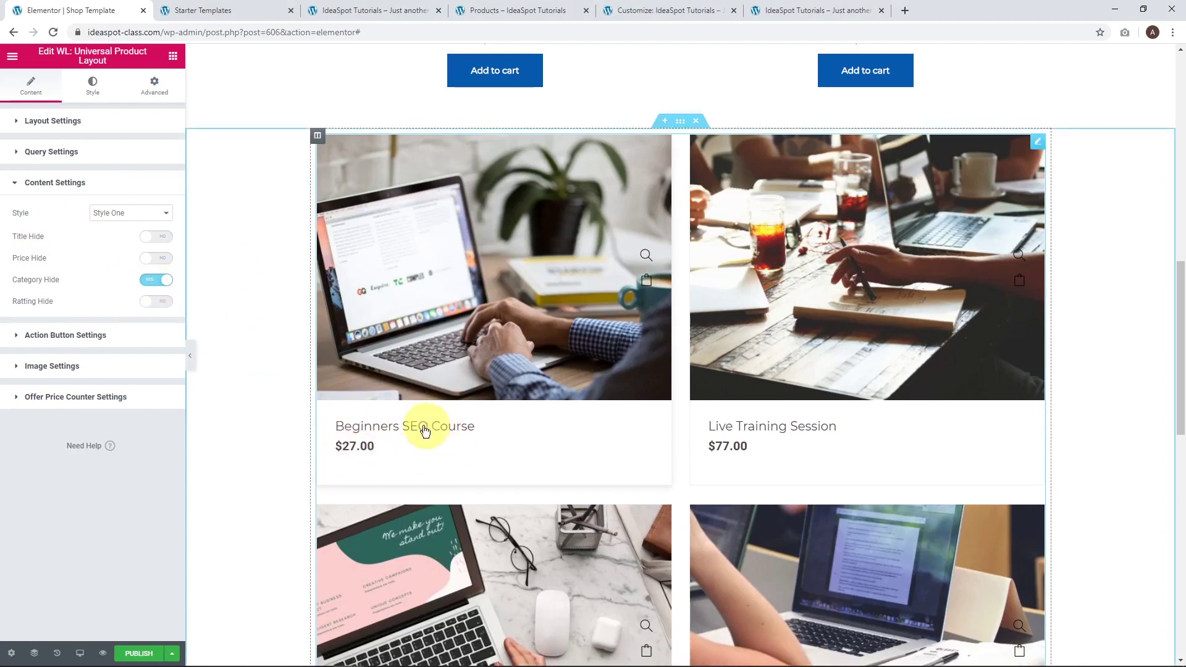
left_click(156, 260)
left_click(157, 259)
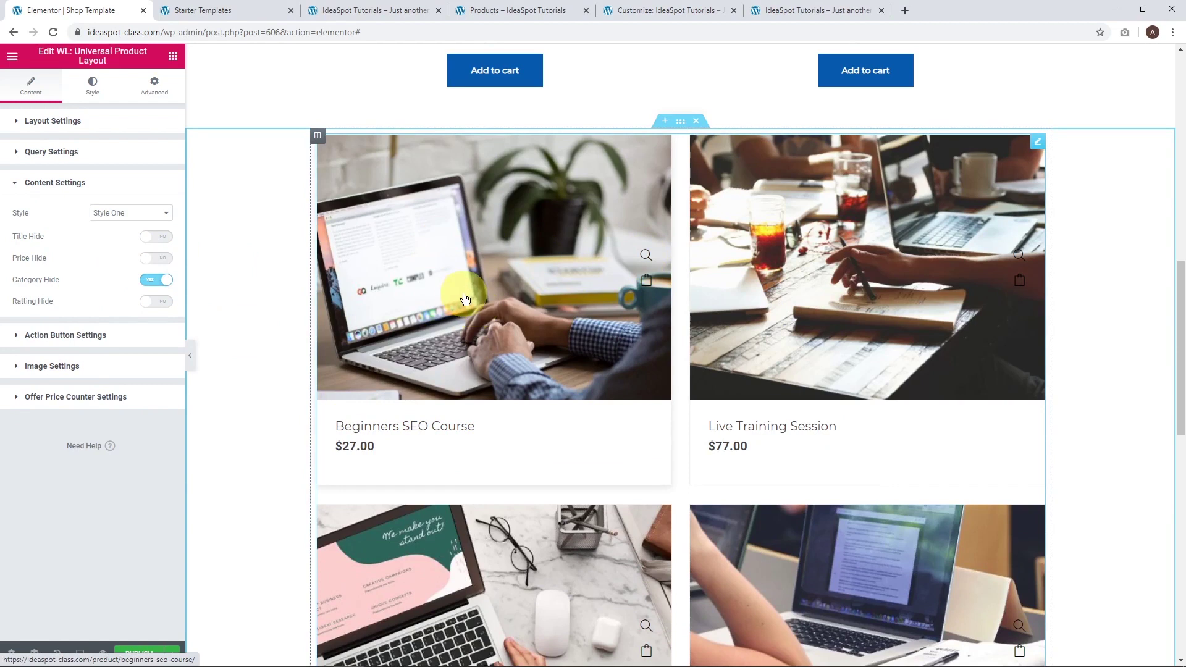
Step: Try Style Two for the product action buttons and settle on Style Three
left_click(66, 339)
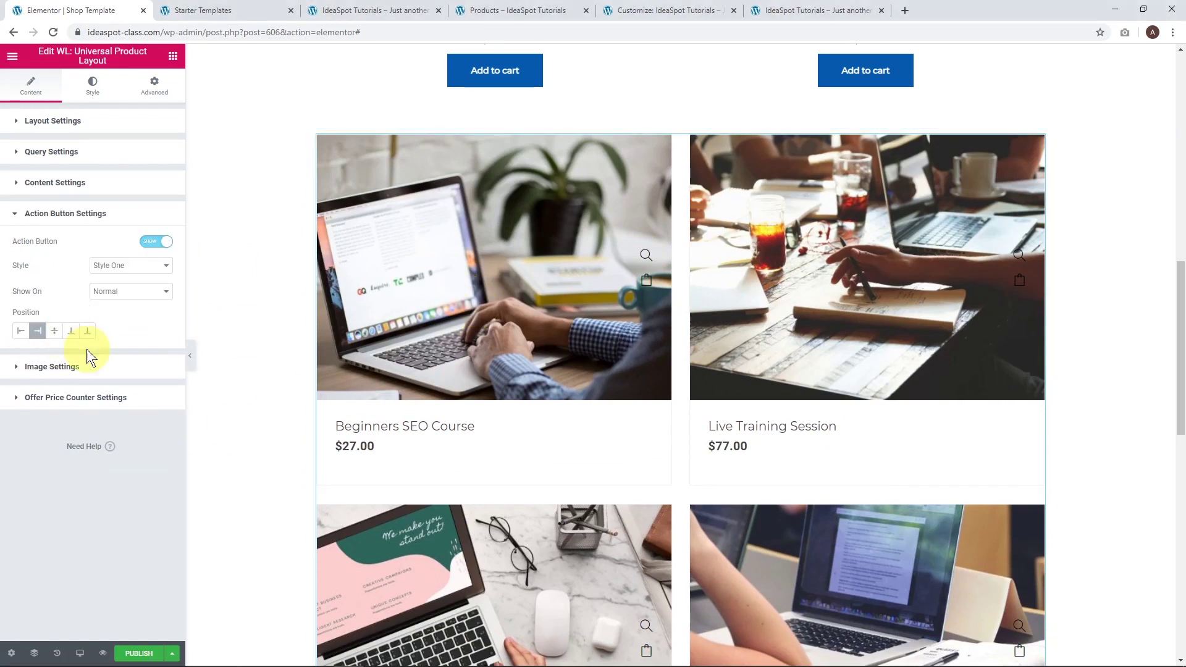
left_click(119, 266)
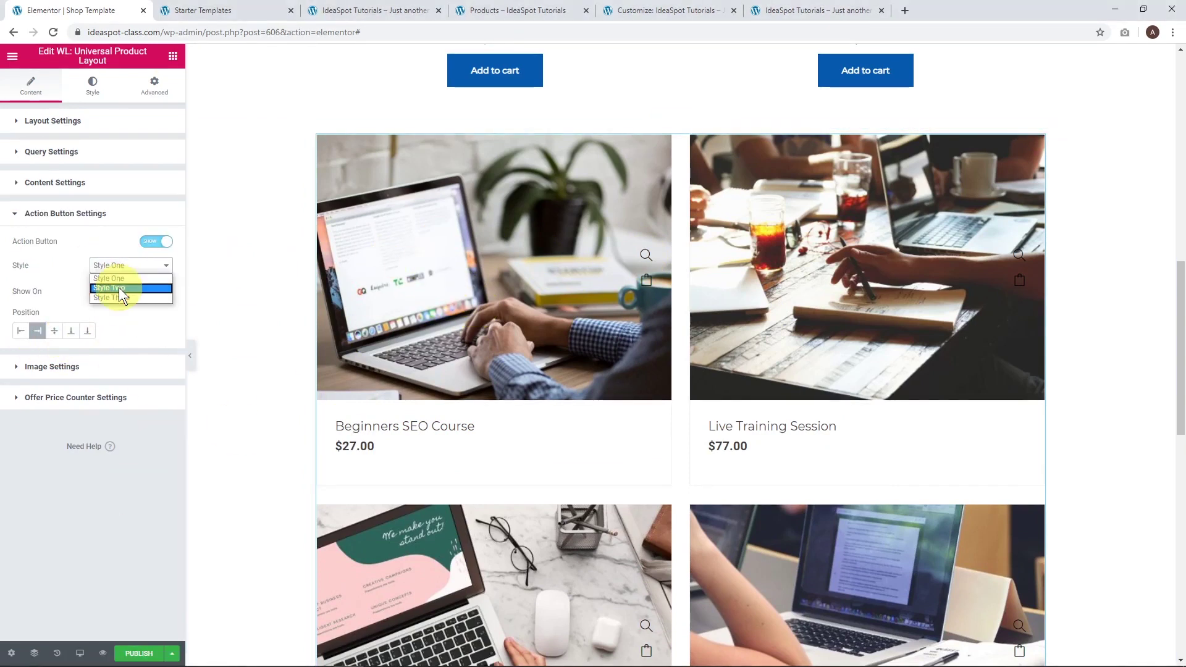
left_click(119, 287)
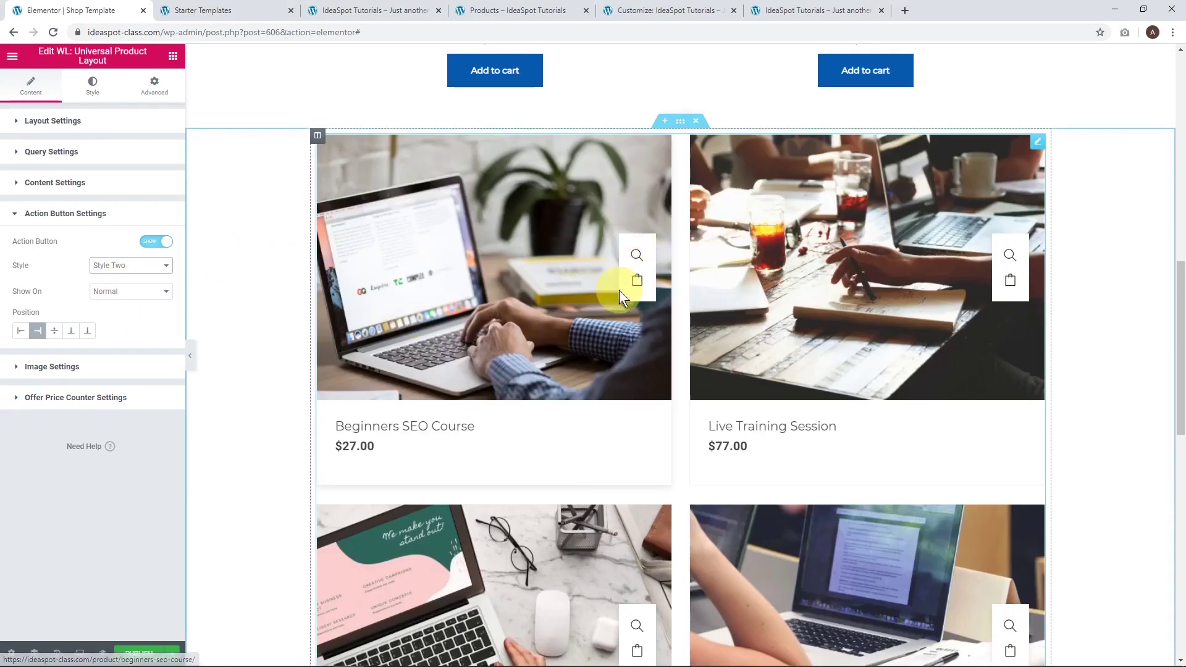
left_click(159, 267)
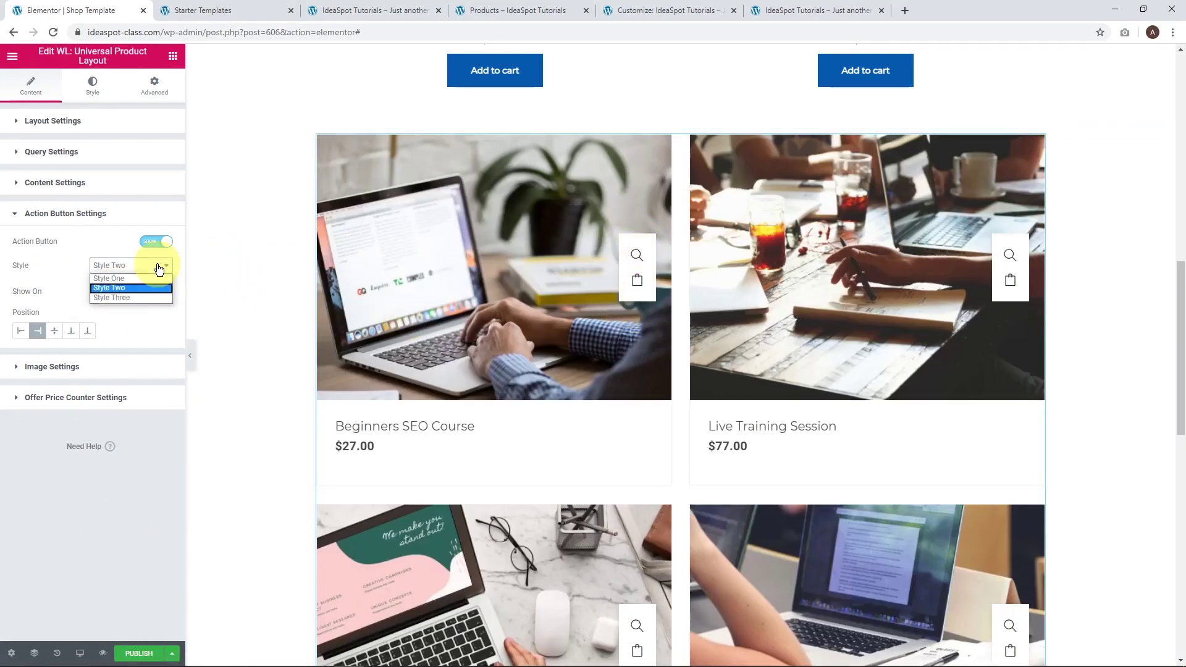
left_click(135, 297)
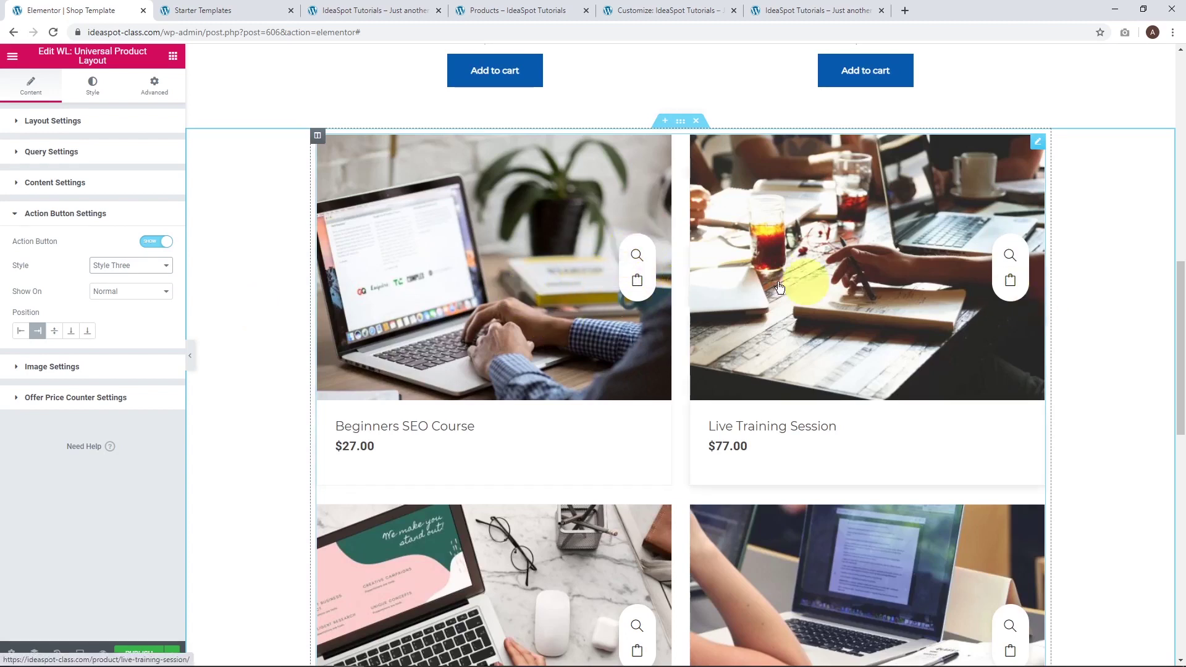
Step: Show the product action buttons on hover and publish the template
left_click(146, 293)
left_click(144, 302)
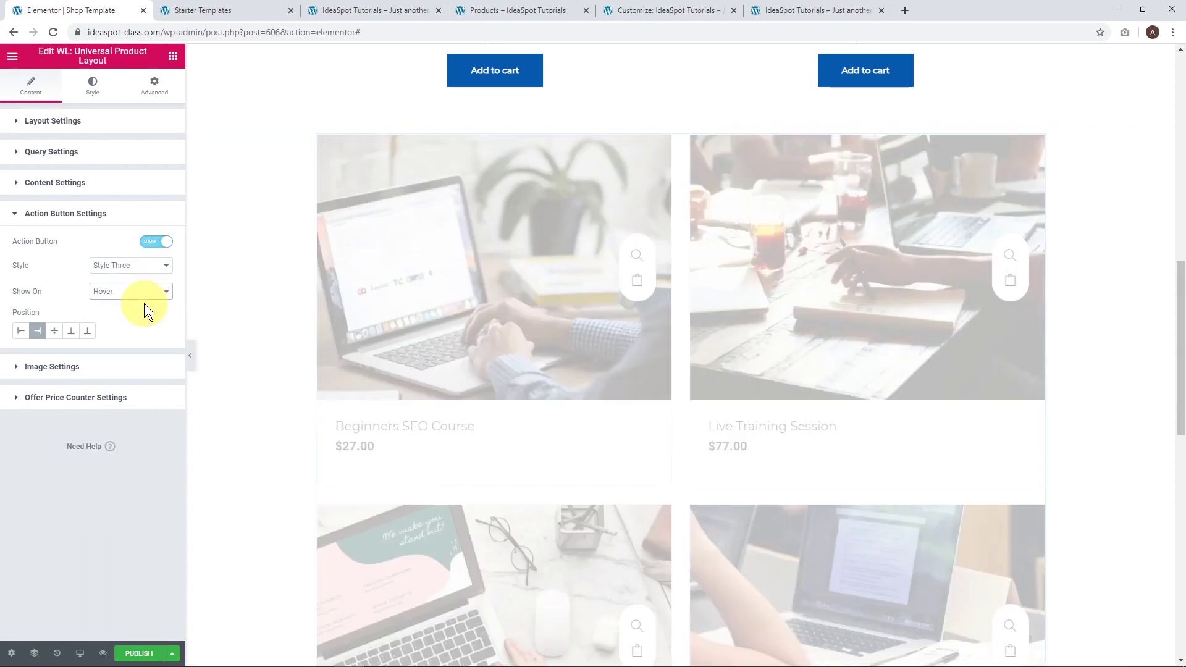
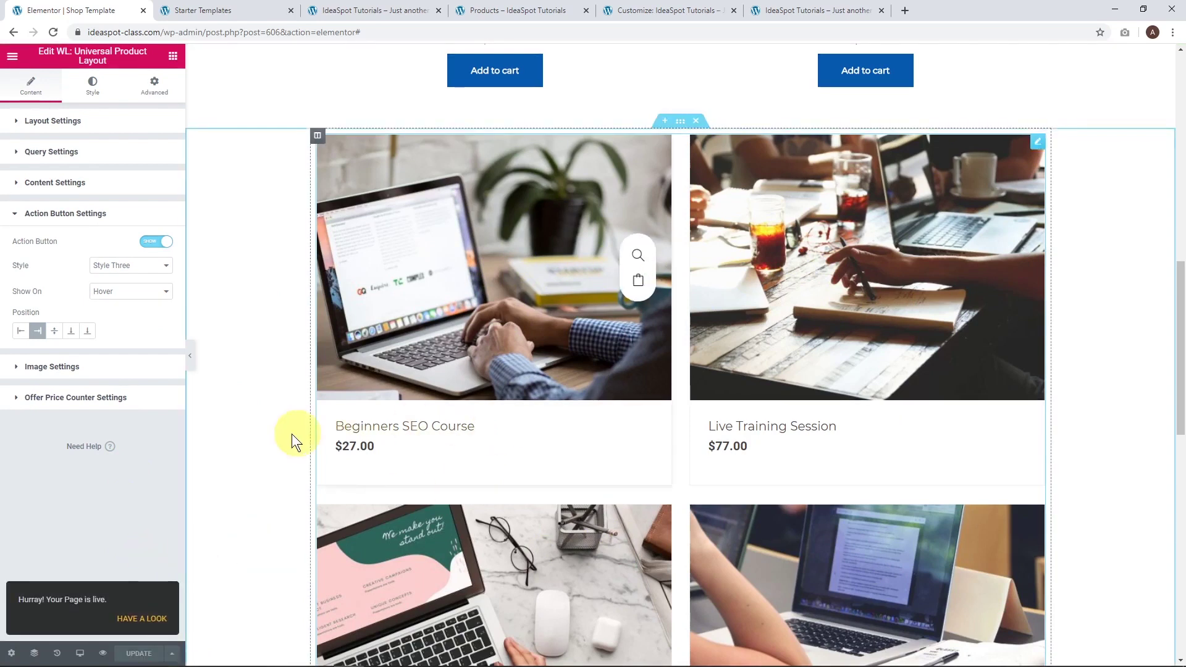
scroll(478, 472, "up", 6)
scroll(478, 472, "down", 2)
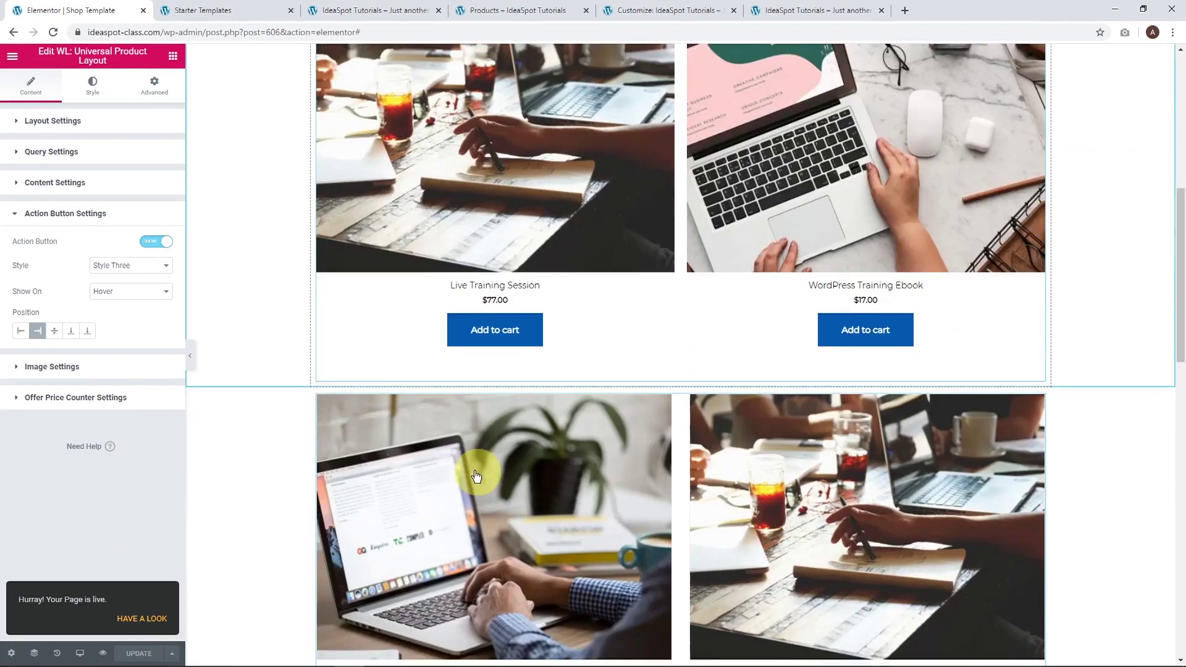
Step: Insert a Divider in a new section above the Universal Product Layout and open the Product Archive Layout for editing
left_click(172, 59)
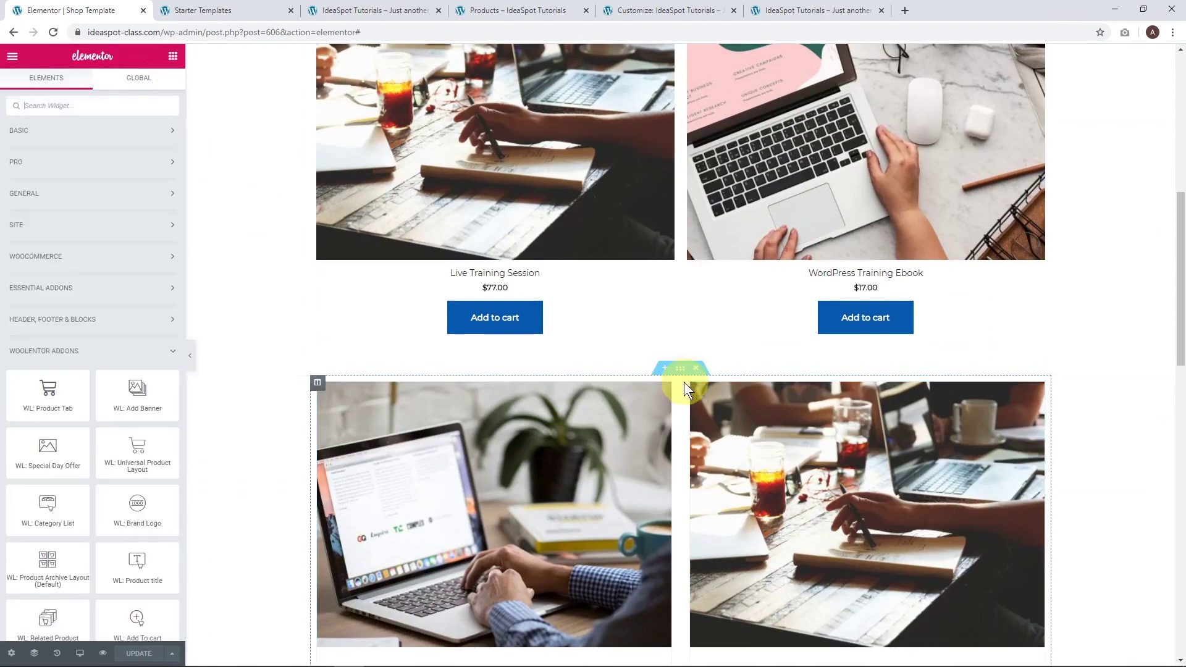
left_click(661, 370)
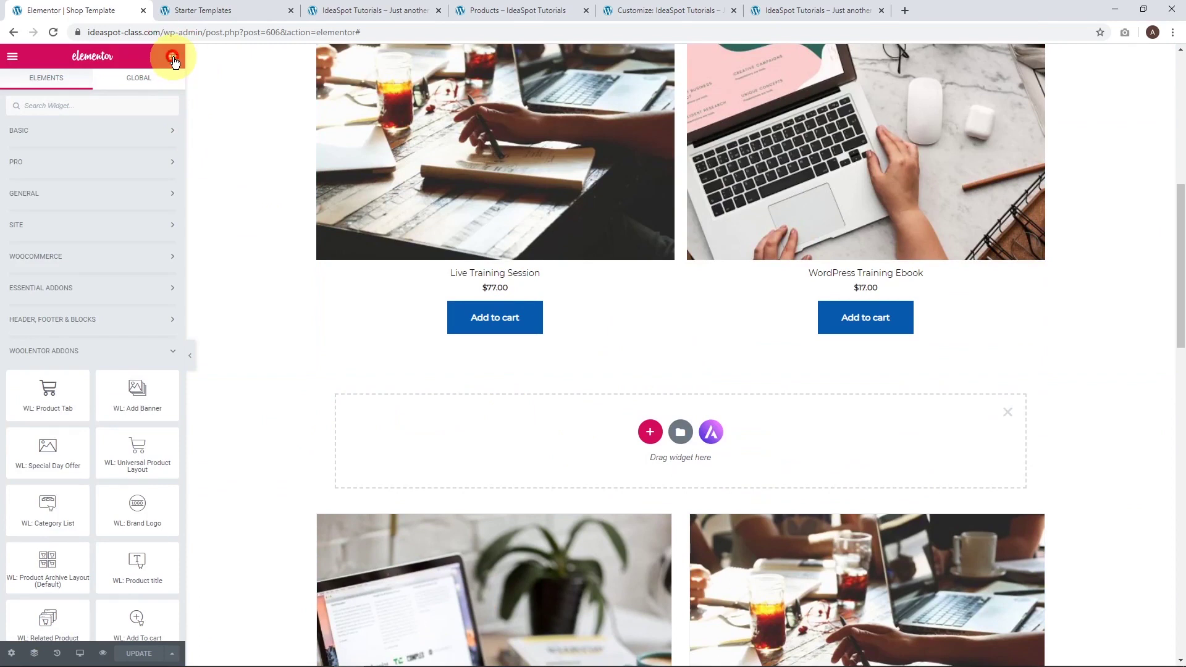
left_click(56, 131)
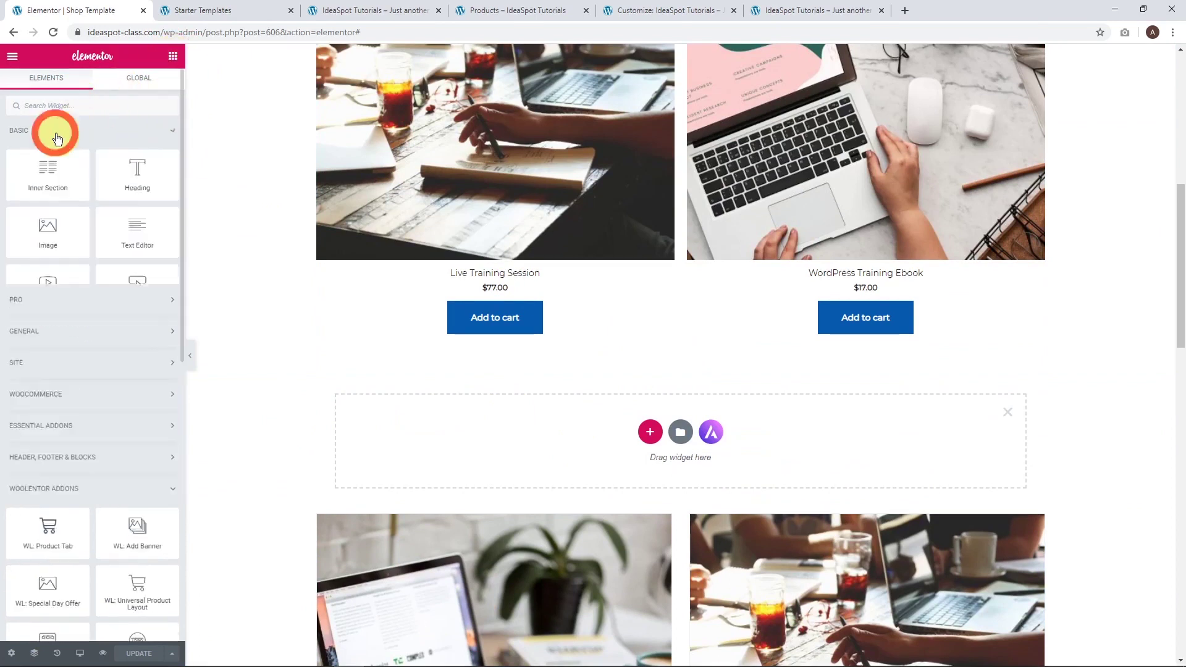
left_click_drag(48, 346, 533, 450)
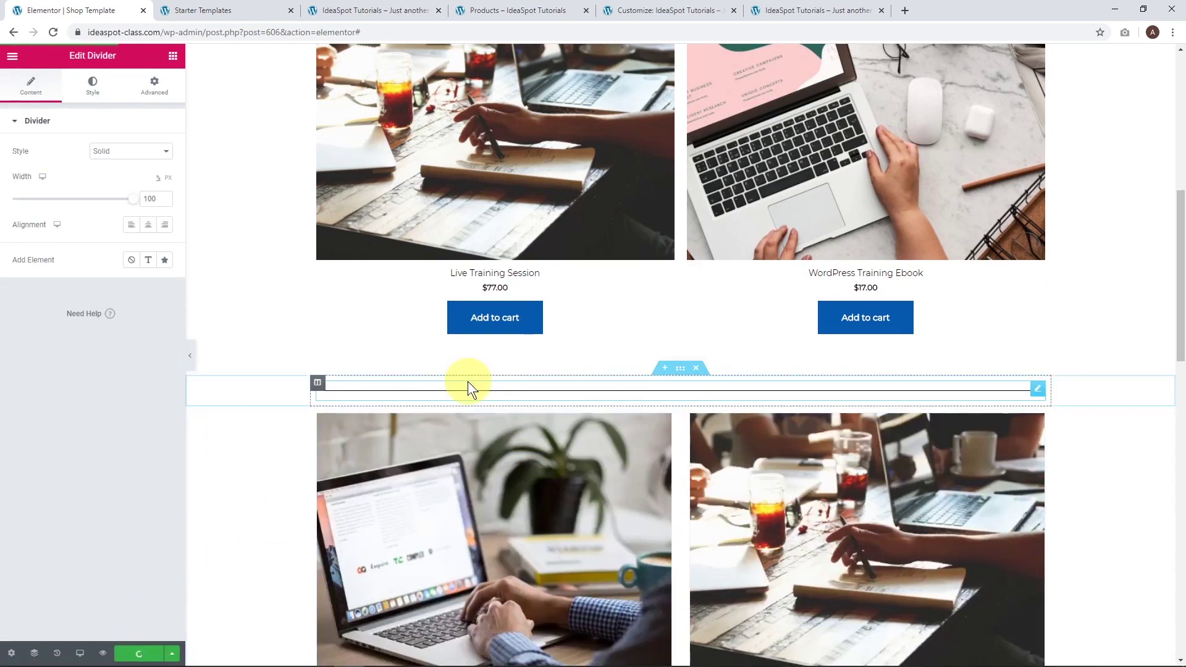
scroll(473, 402, "up", 8)
left_click(1040, 124)
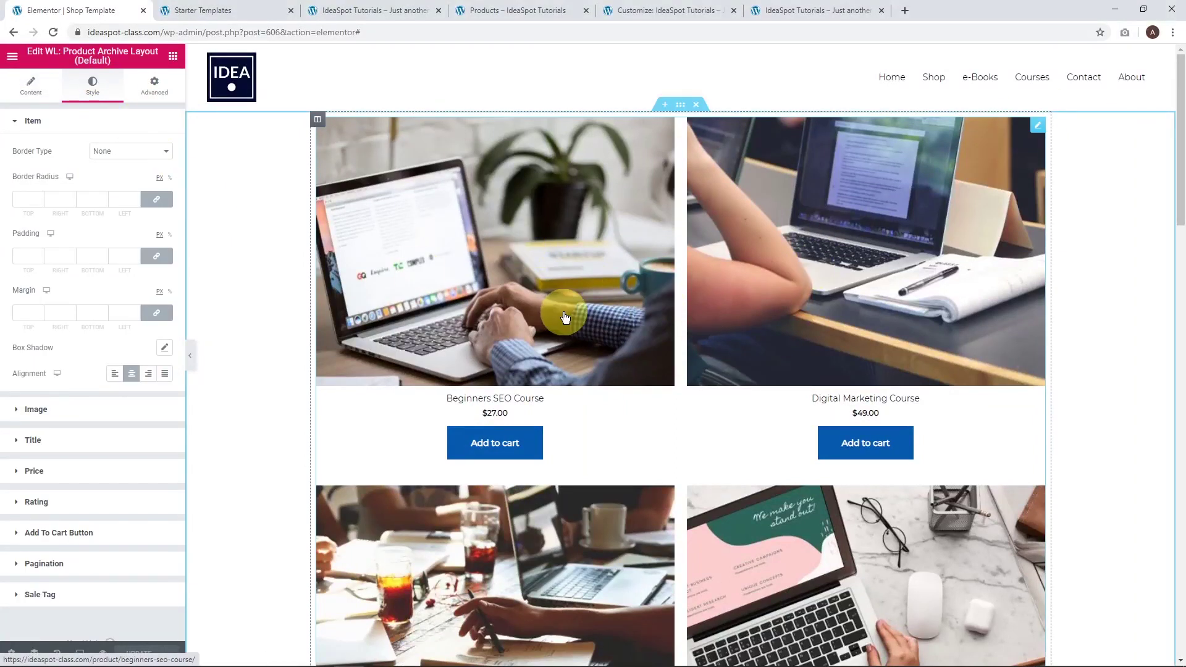
Step: Try another number of shop columns in the Customizer's WooCommerce Product Catalog settings, set it back to 2 and publish
left_click(681, 9)
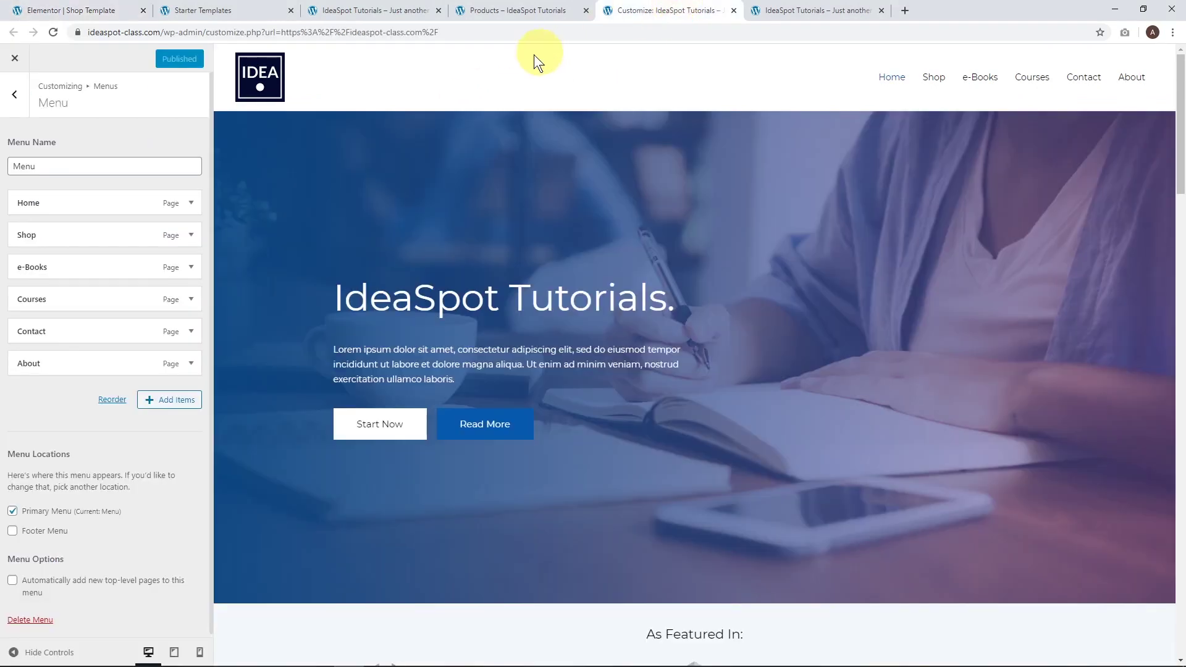
left_click(18, 106)
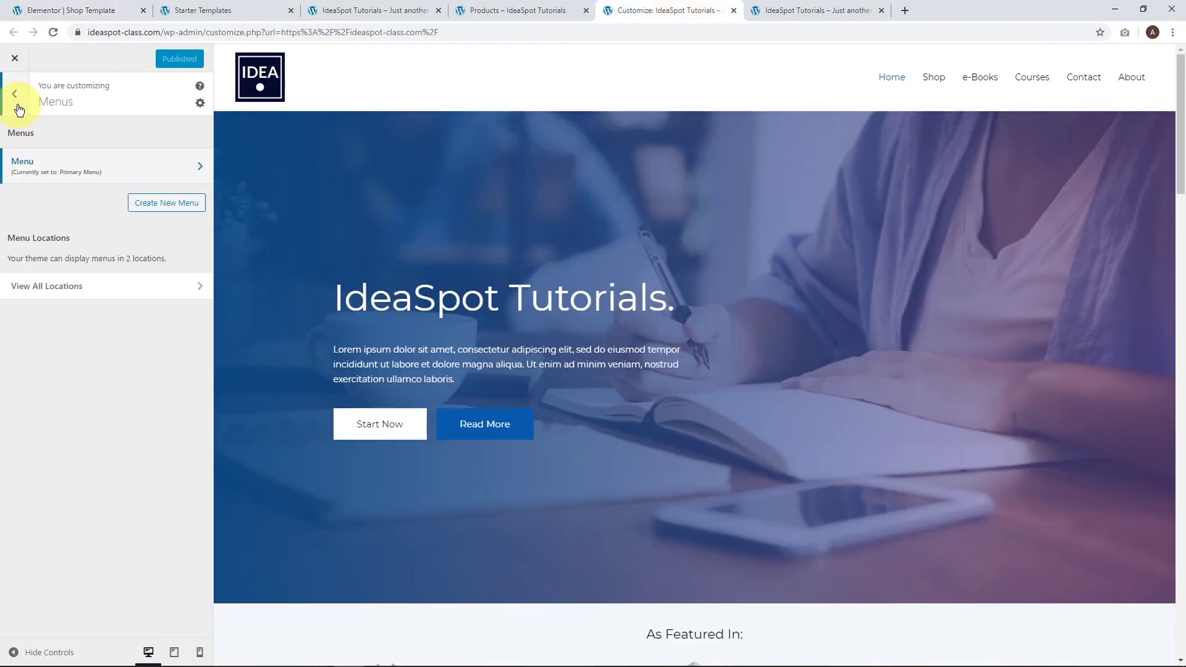
left_click(13, 96)
left_click(43, 386)
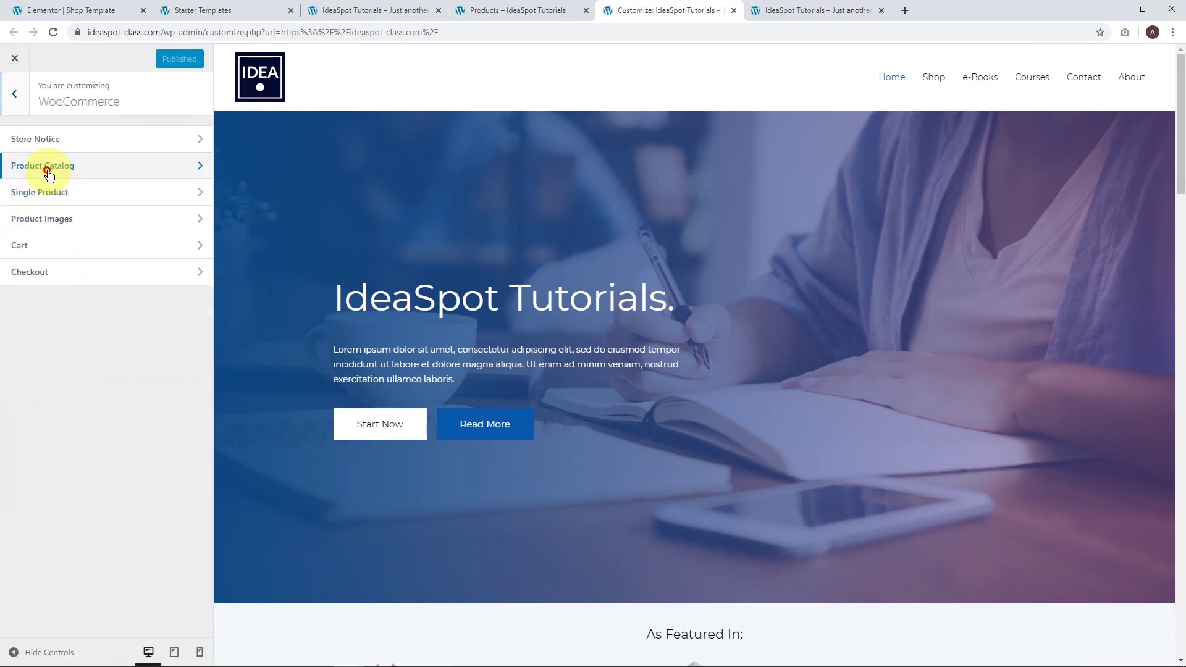
left_click(43, 166)
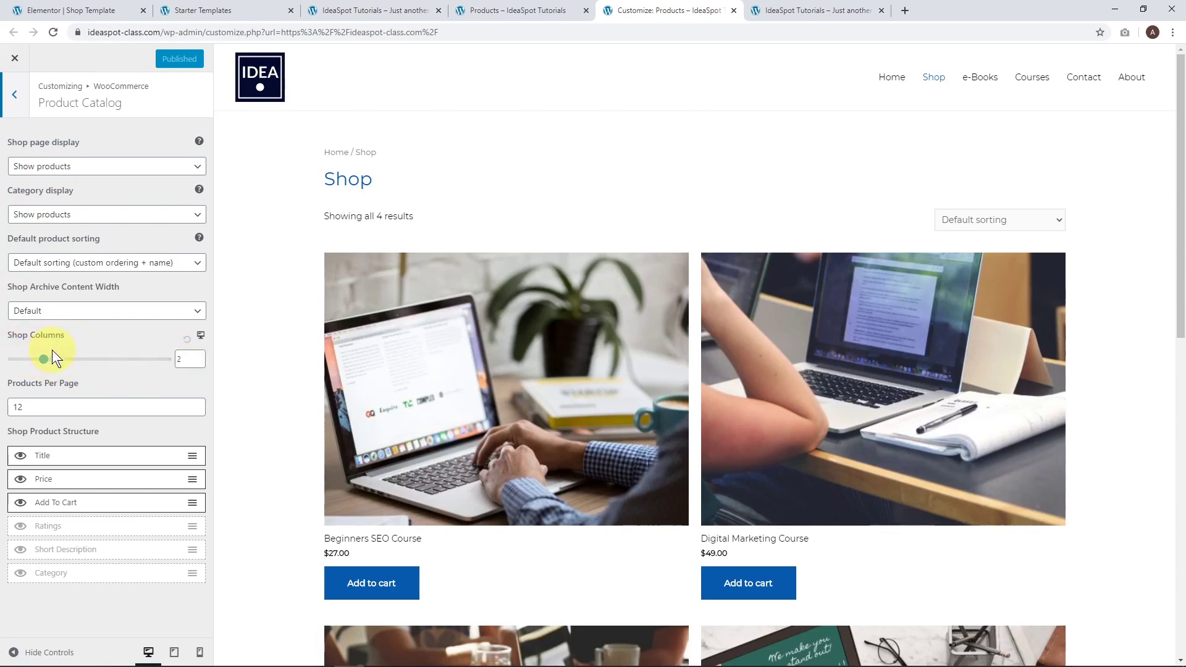
left_click_drag(49, 361, 95, 361)
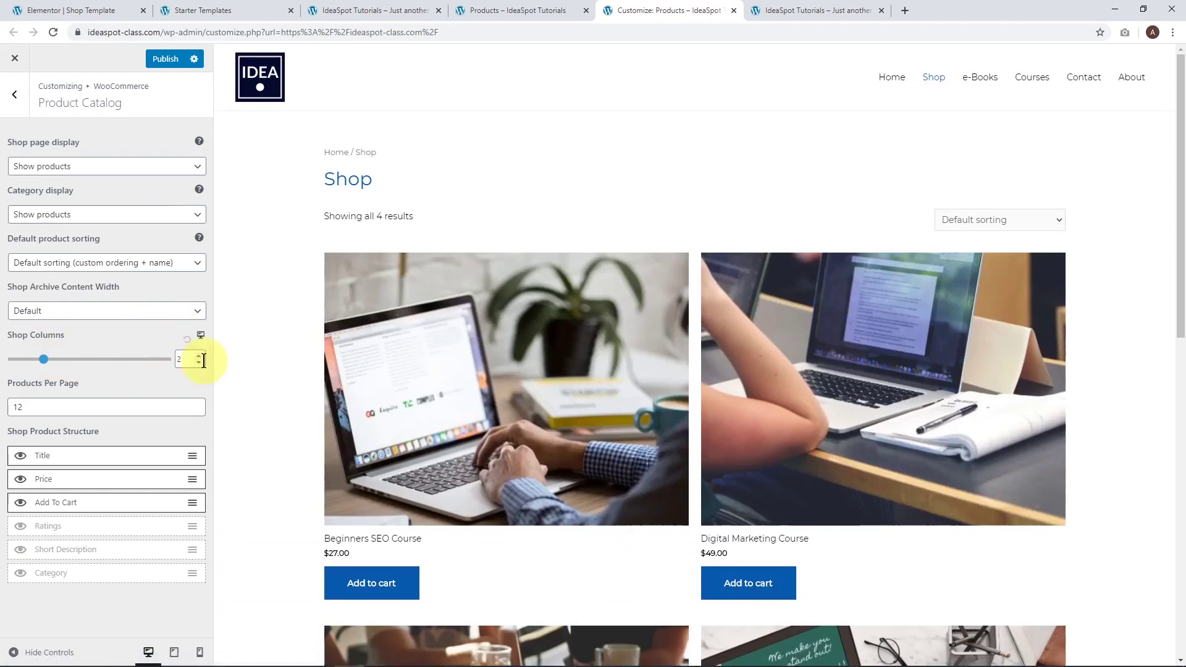
left_click(165, 57)
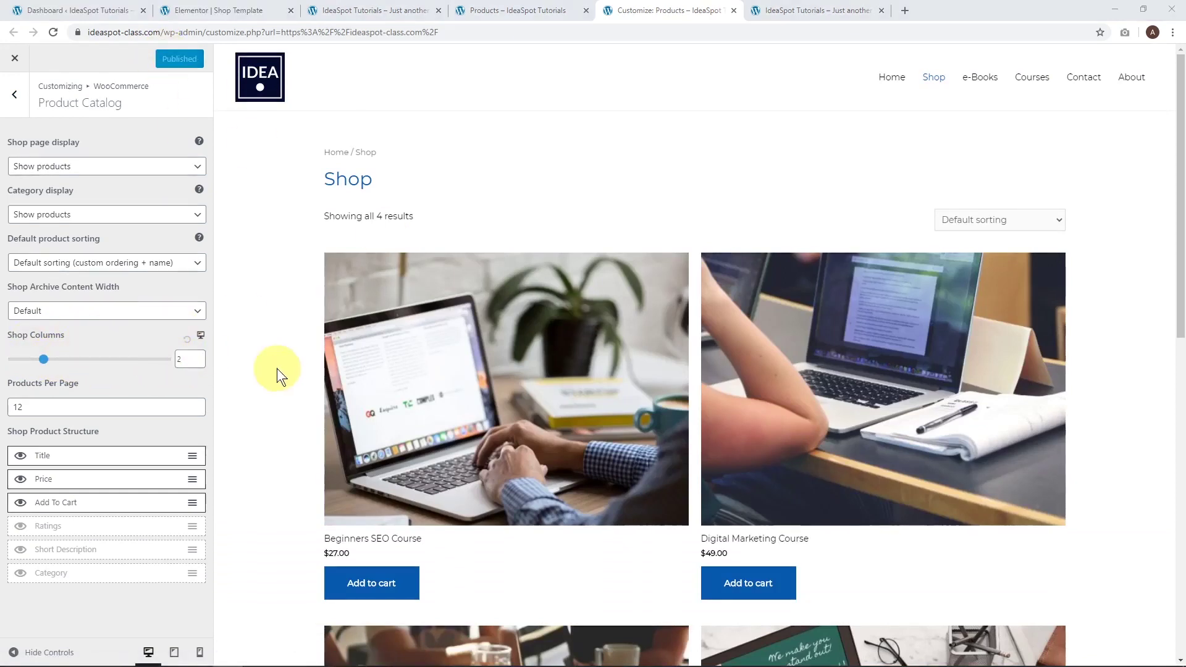
Step: Set the Product Archive Page Template to Shop Template (page) in the WooLentor WooCommerce Template settings and save them
left_click(73, 10)
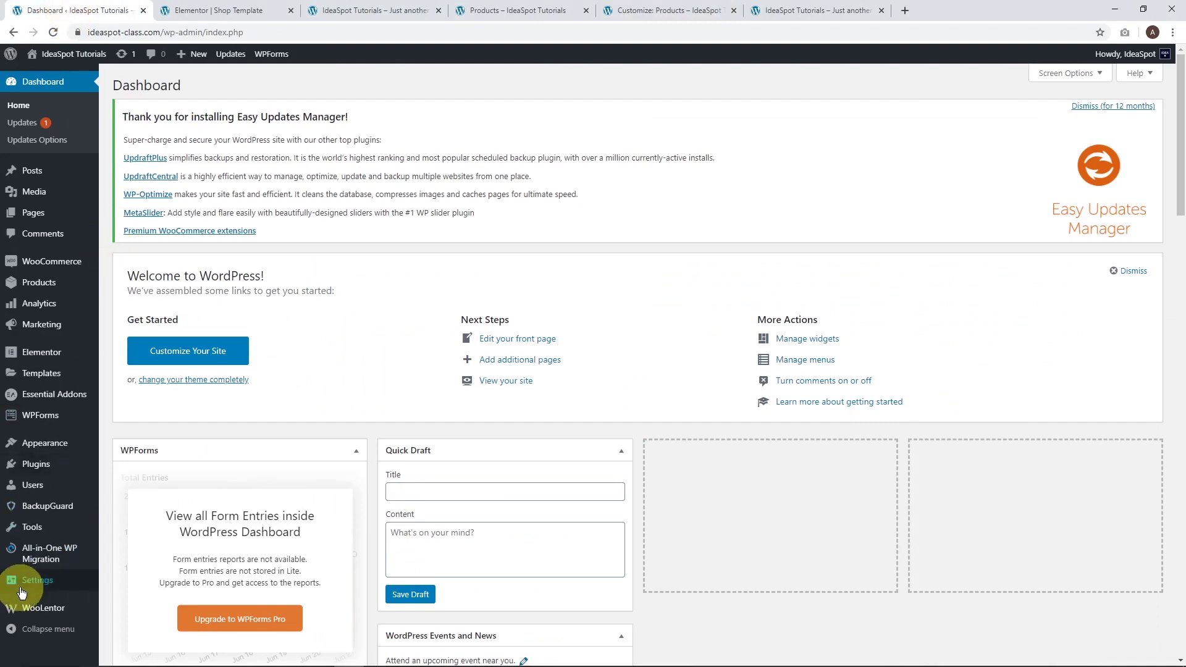
mouse_move(37, 611)
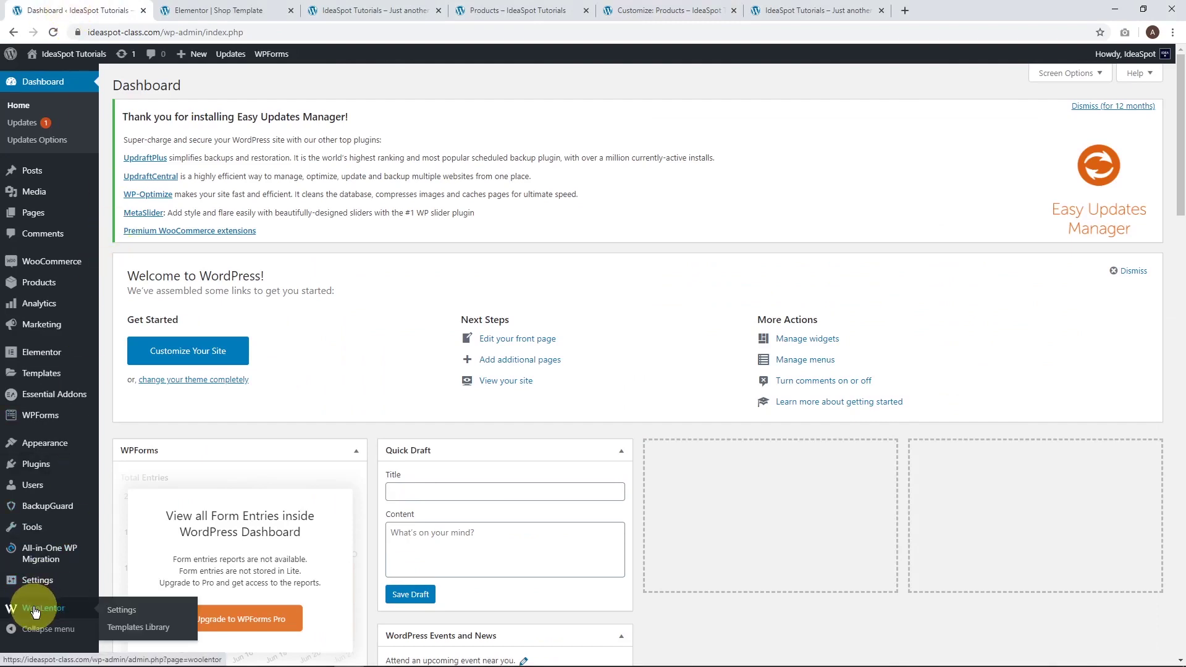
left_click(130, 613)
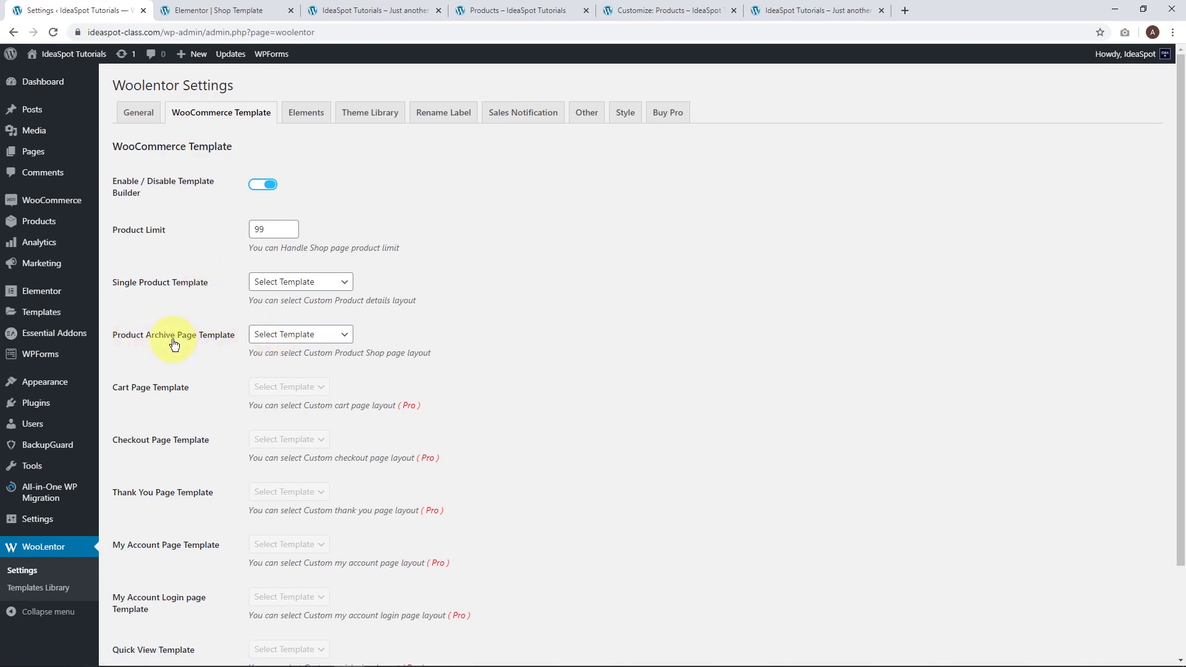
left_click(295, 341)
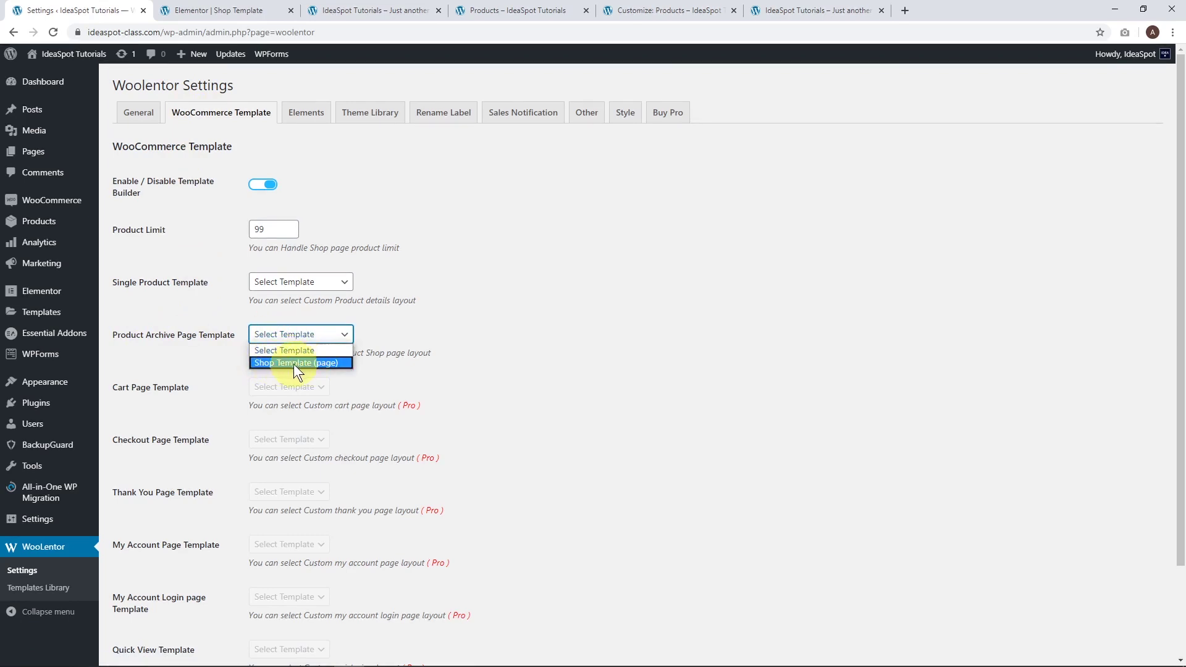
left_click(296, 364)
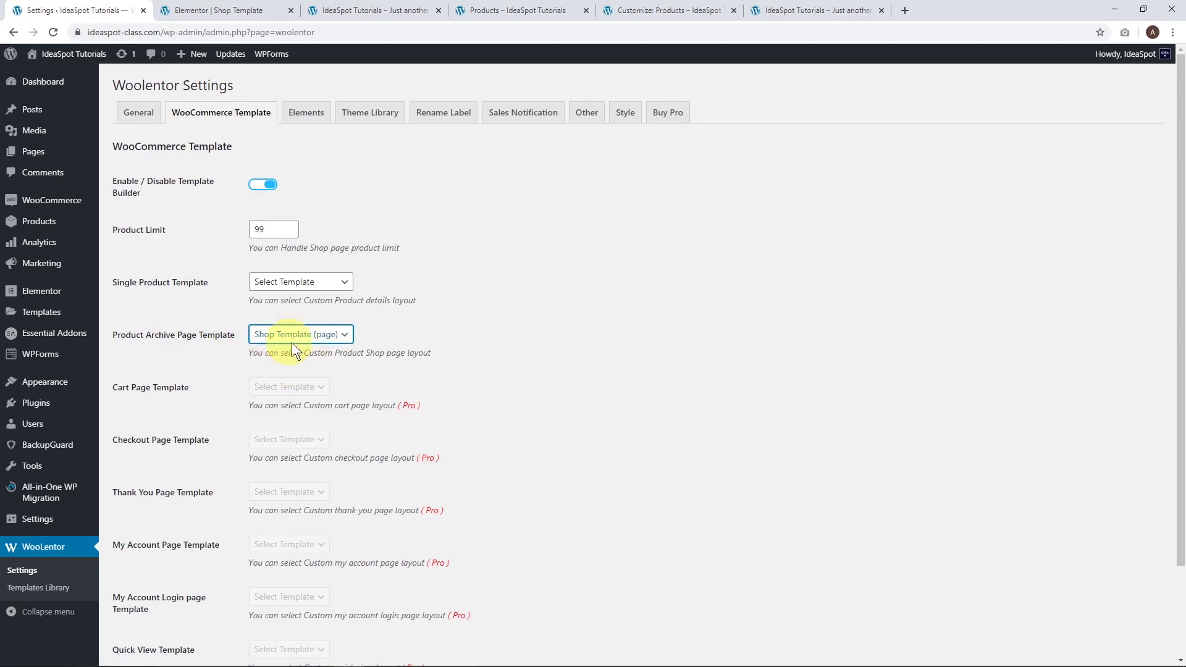
scroll(484, 392, "down", 2)
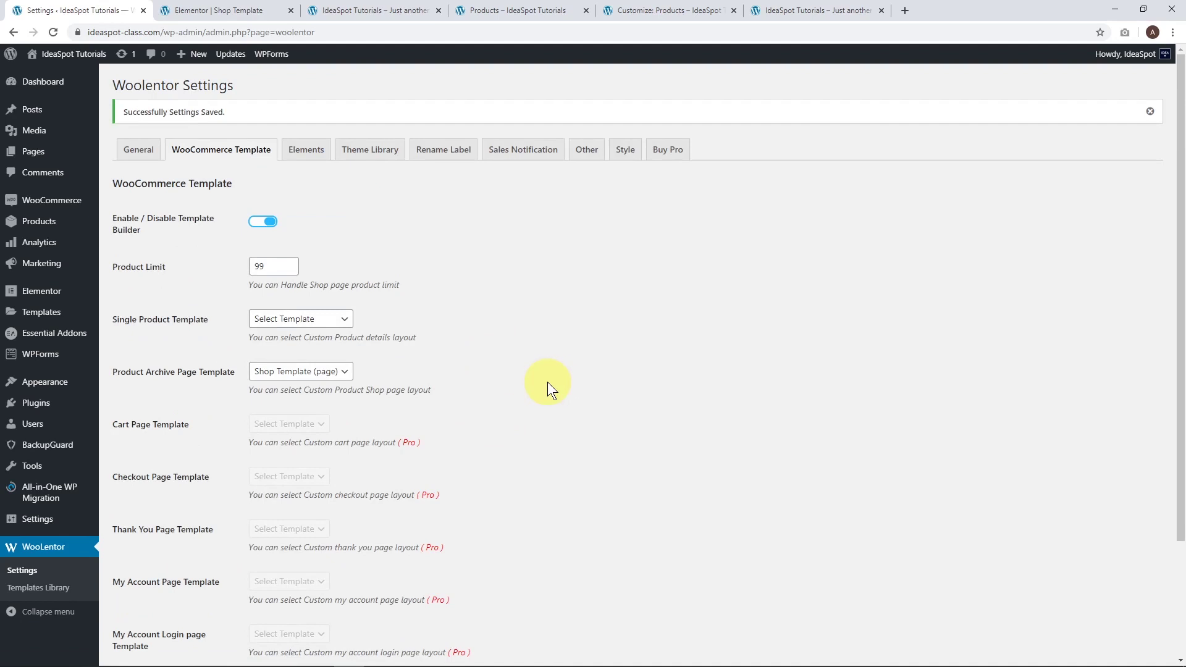
Step: Open the live Shop page and review both product layouts, the divider between them and the product action buttons
key("ctrl+3")
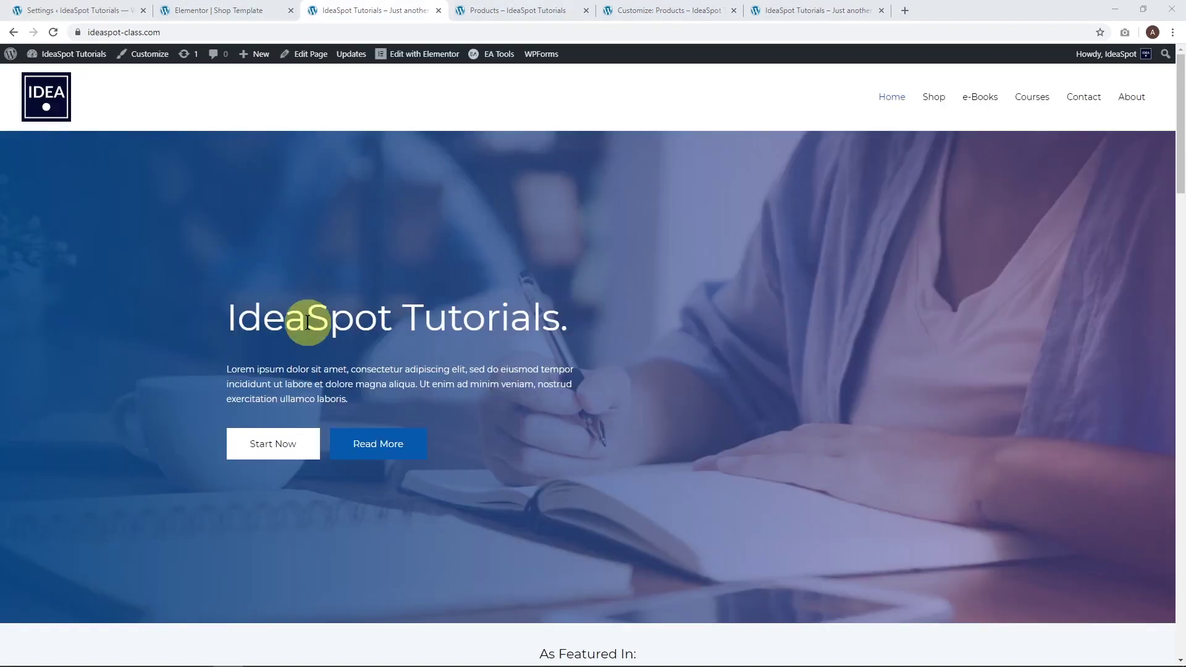
left_click(933, 99)
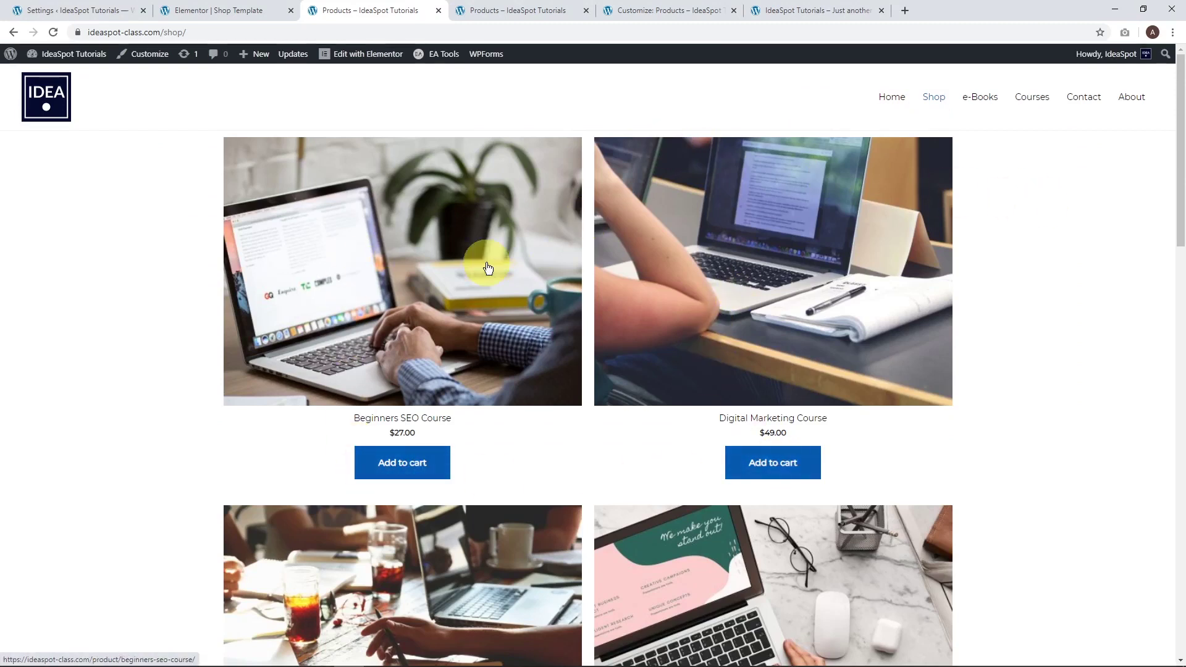
scroll(483, 282, "down", 13)
scroll(484, 292, "down", 20)
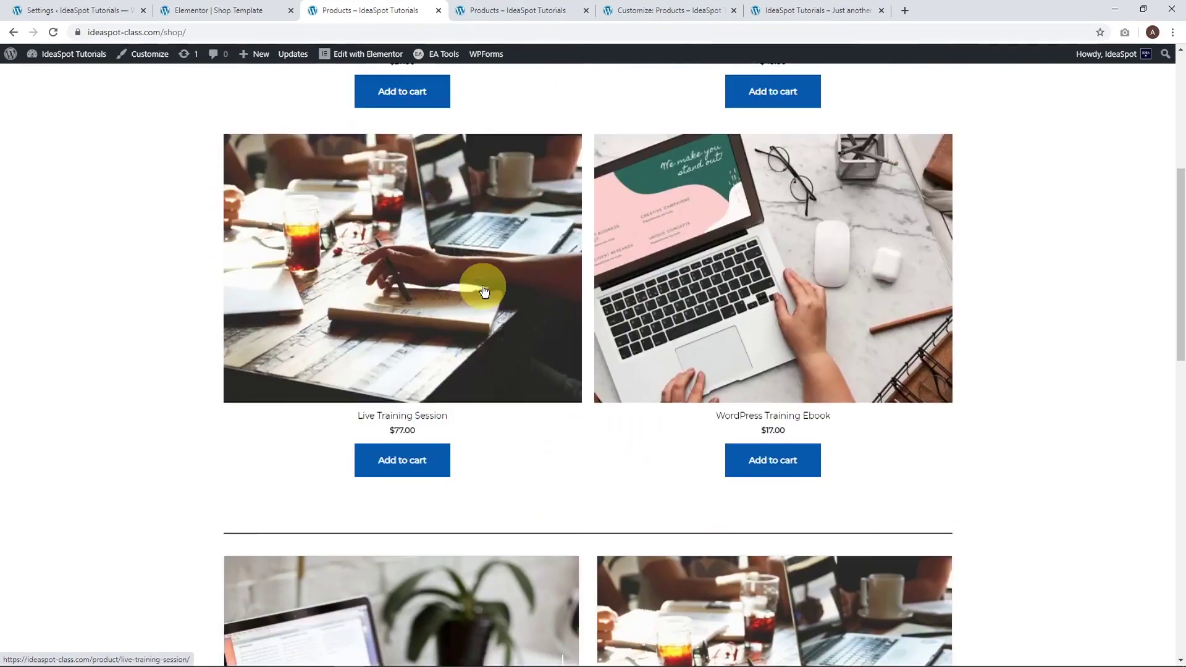
scroll(745, 248, "up", 1)
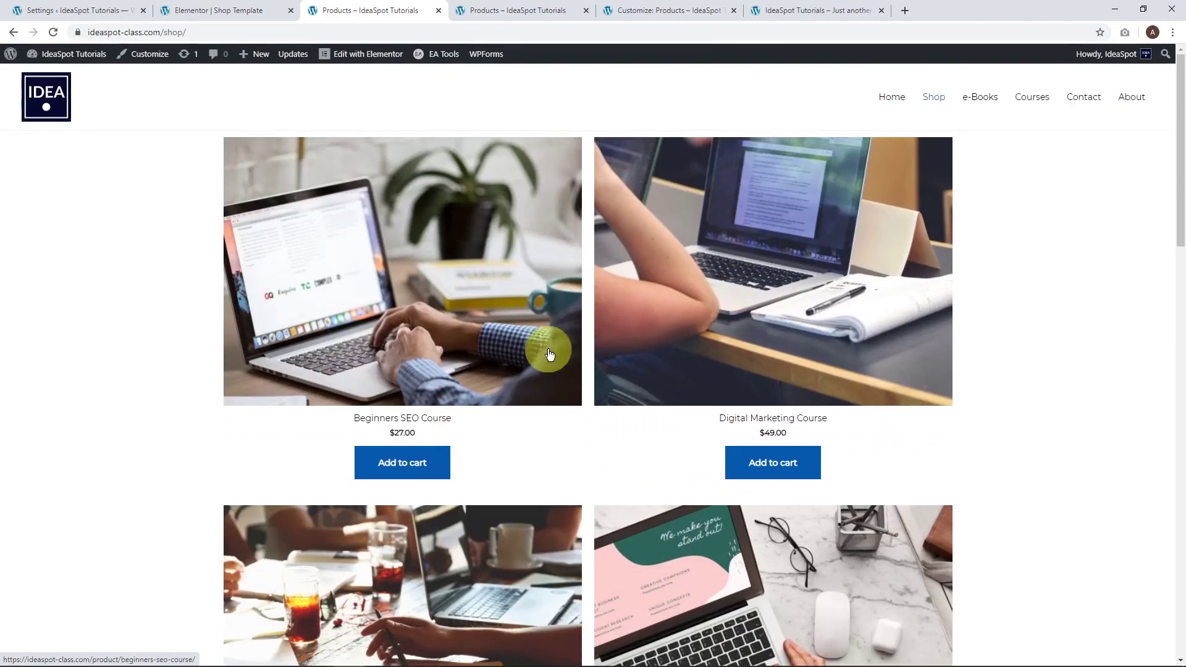
scroll(480, 344, "down", 4)
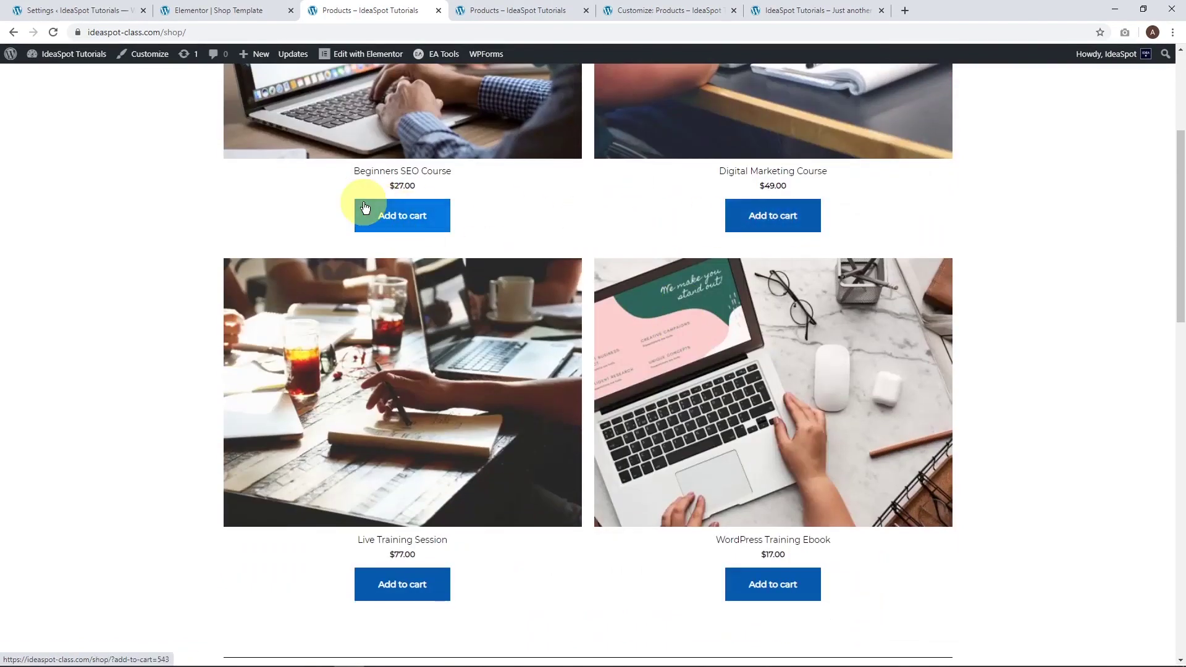
scroll(471, 403, "down", 5)
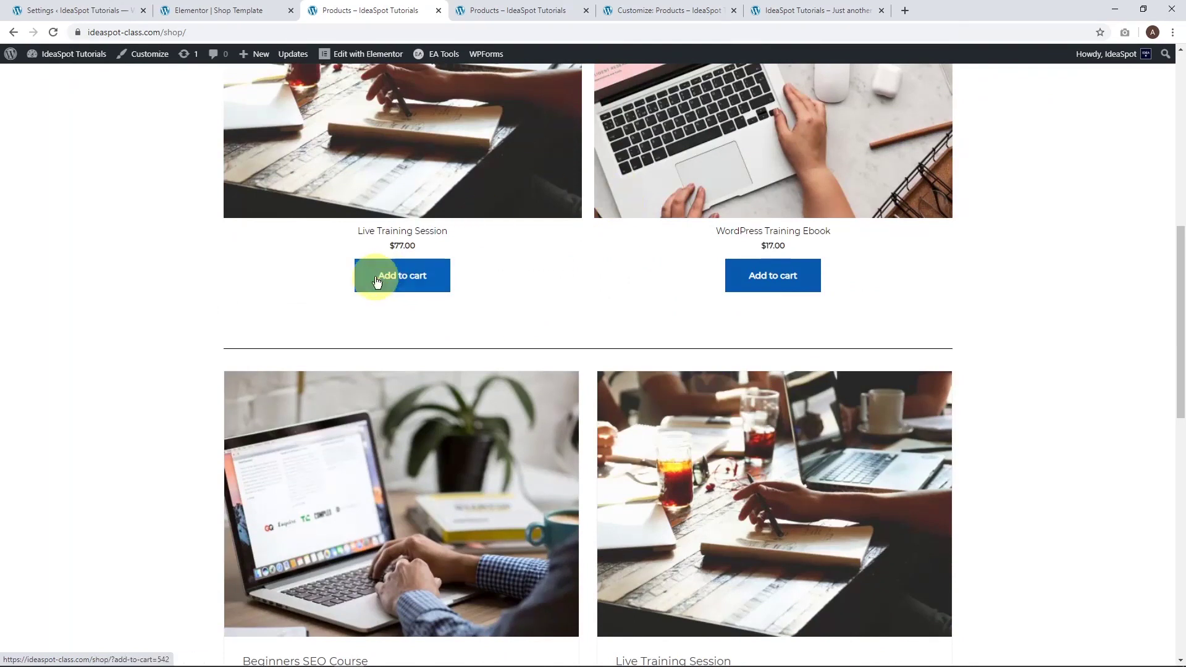
scroll(564, 282, "down", 4)
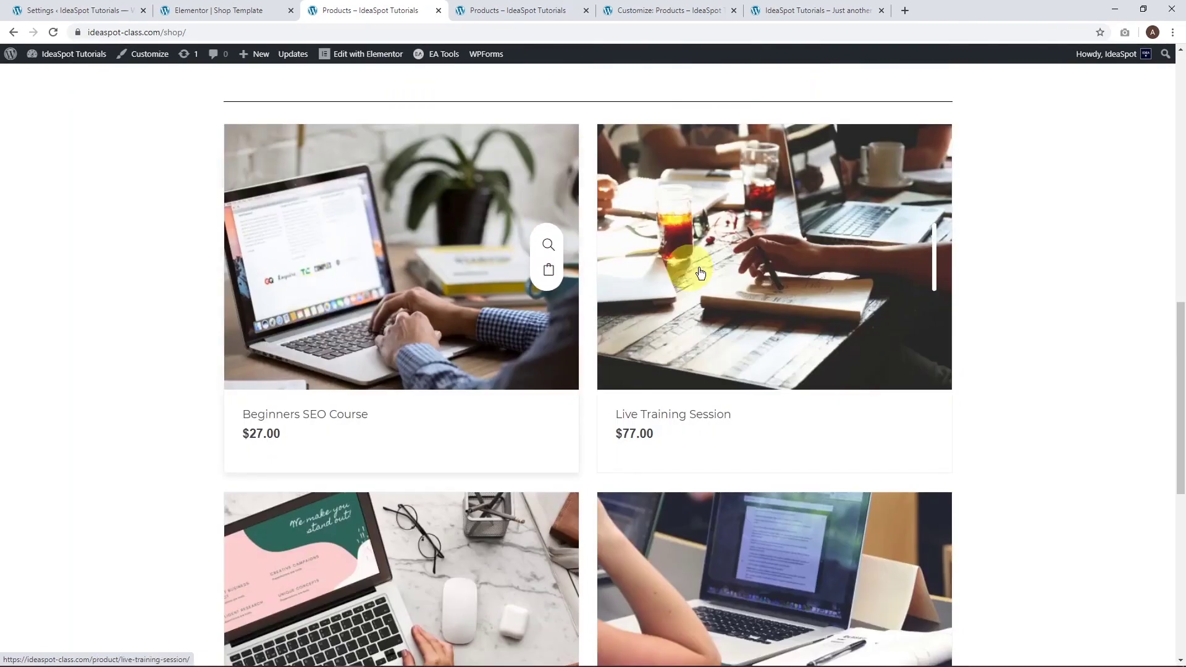
scroll(466, 204, "down", 5)
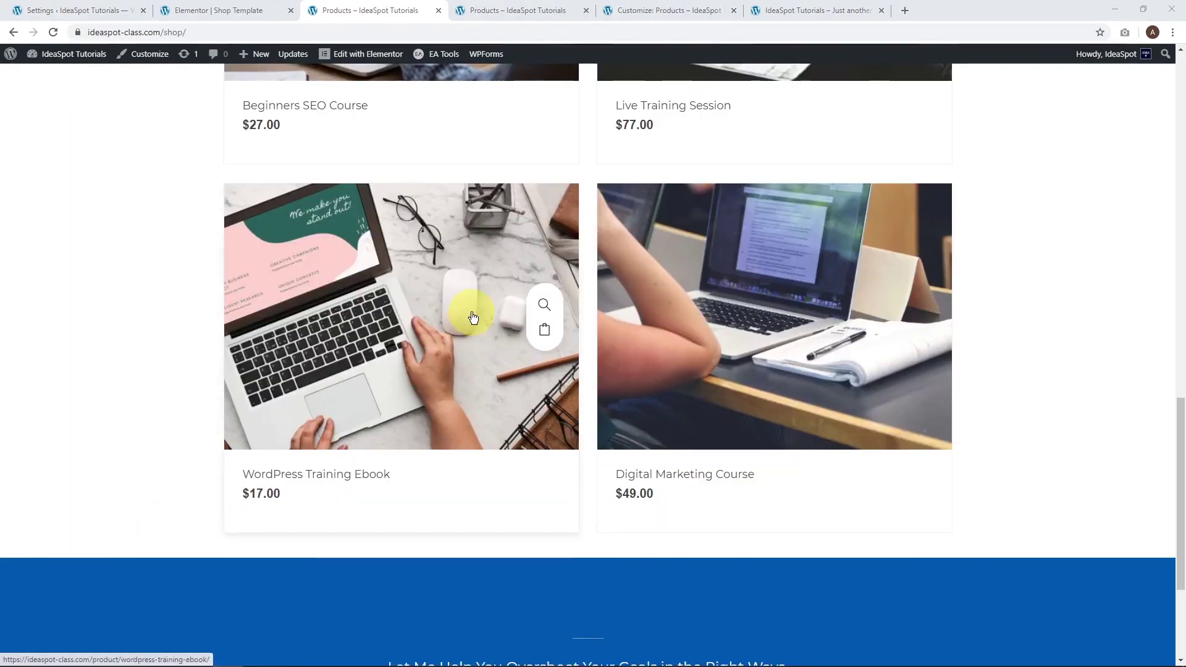
scroll(471, 315, "up", 4)
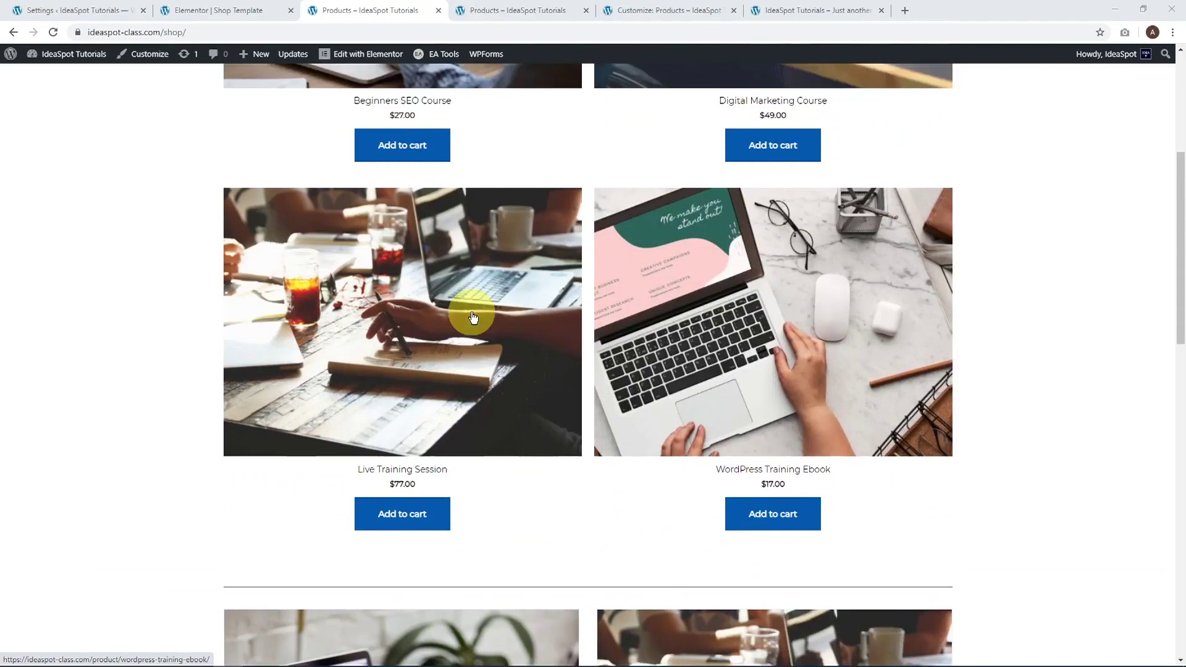
scroll(471, 318, "up", 5)
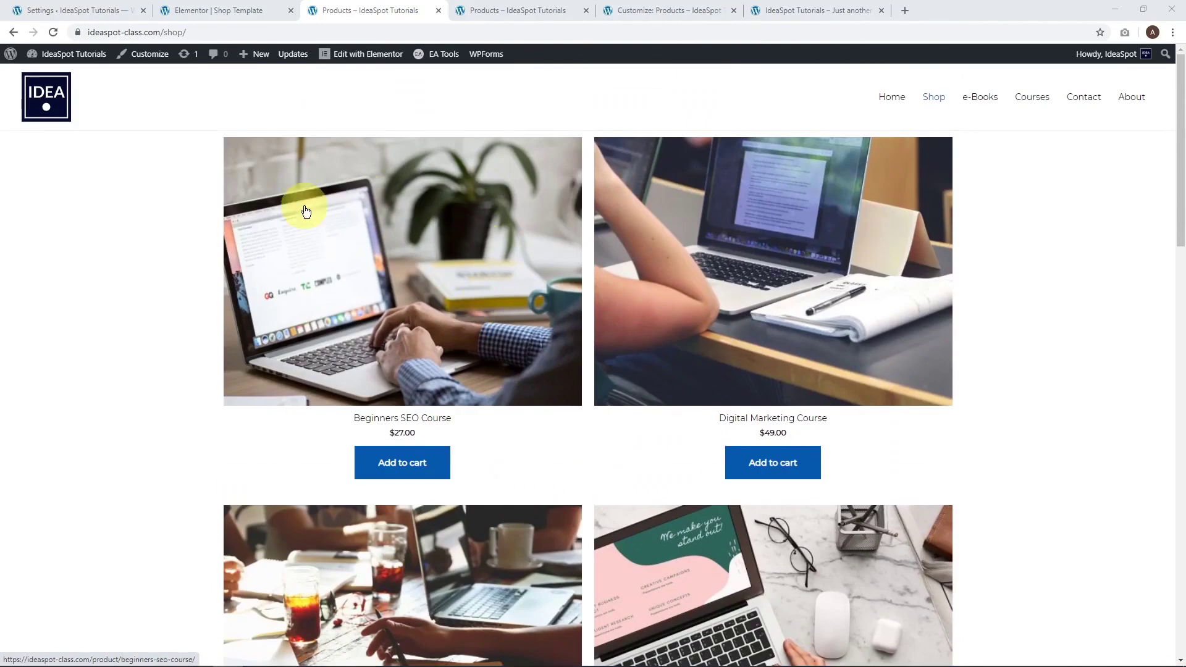
Step: Open the Shop Template from the saved templates for editing with Elementor
left_click(344, 57)
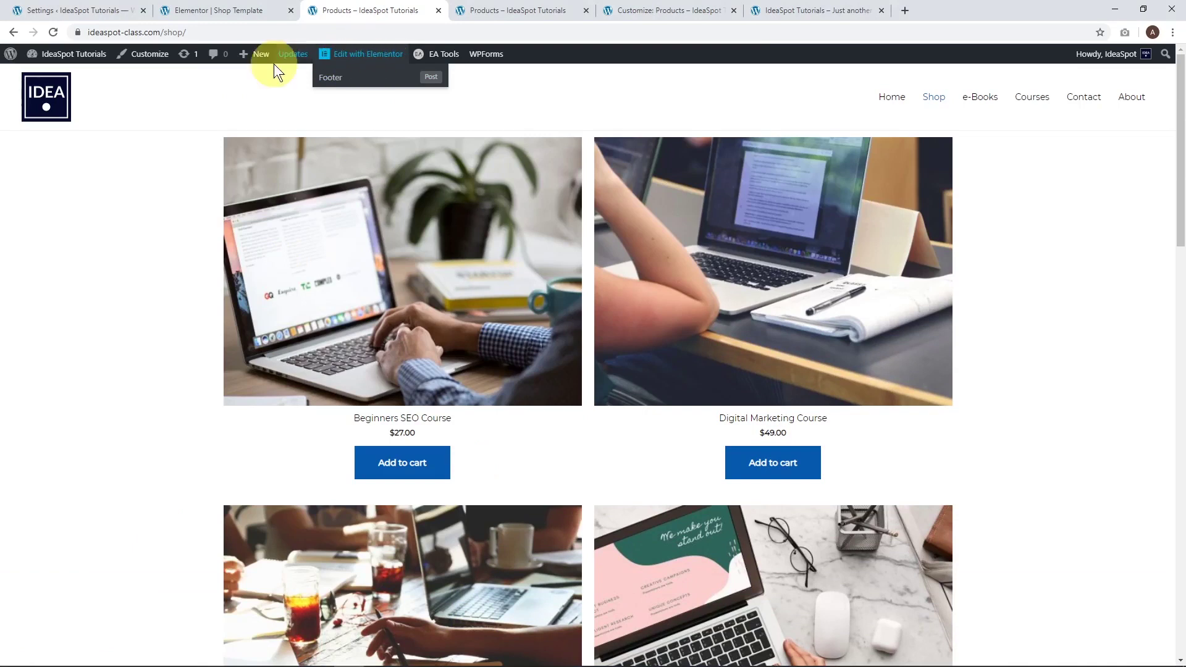
left_click(79, 9)
mouse_move(50, 312)
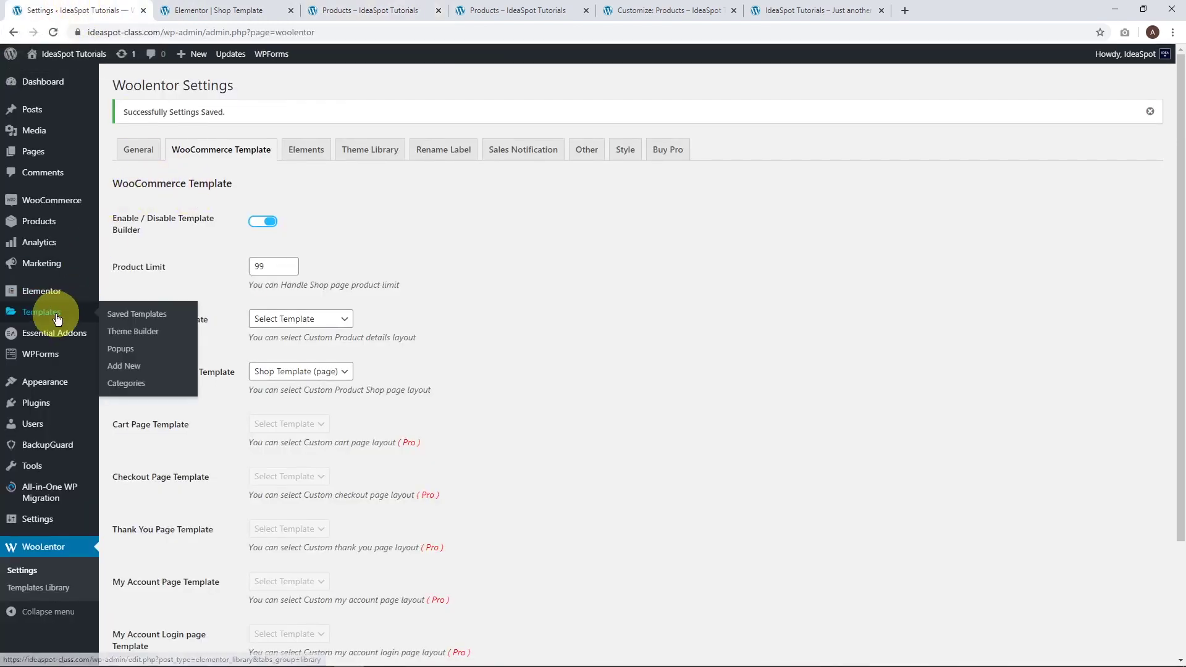
left_click(129, 317)
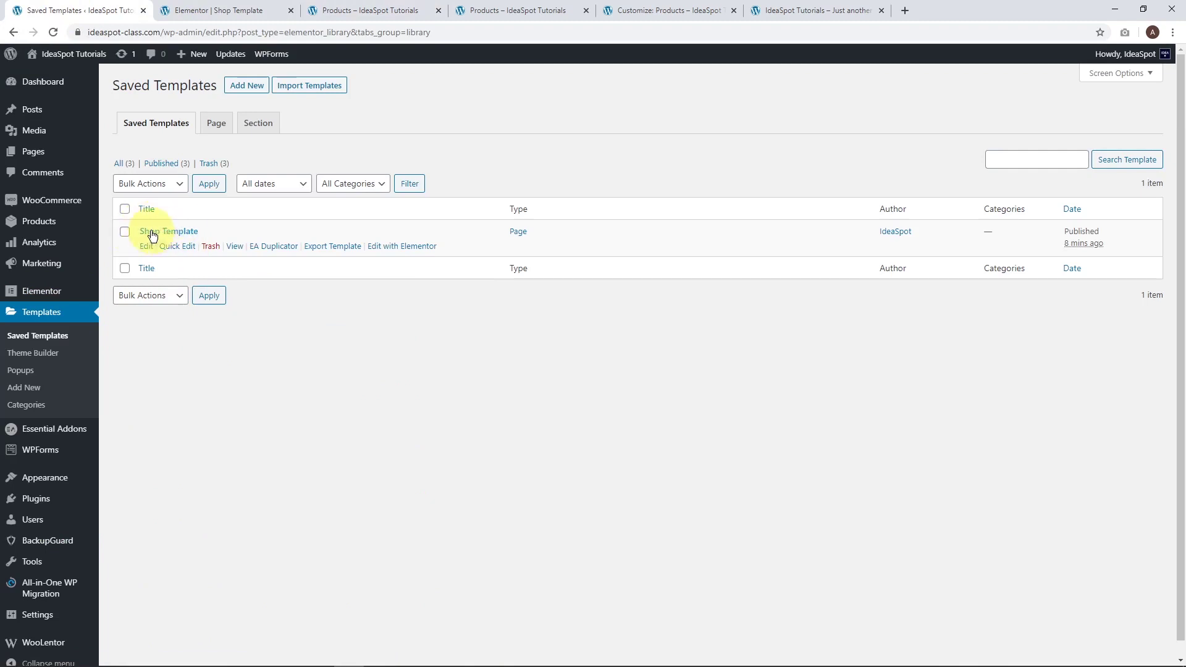
left_click(380, 247)
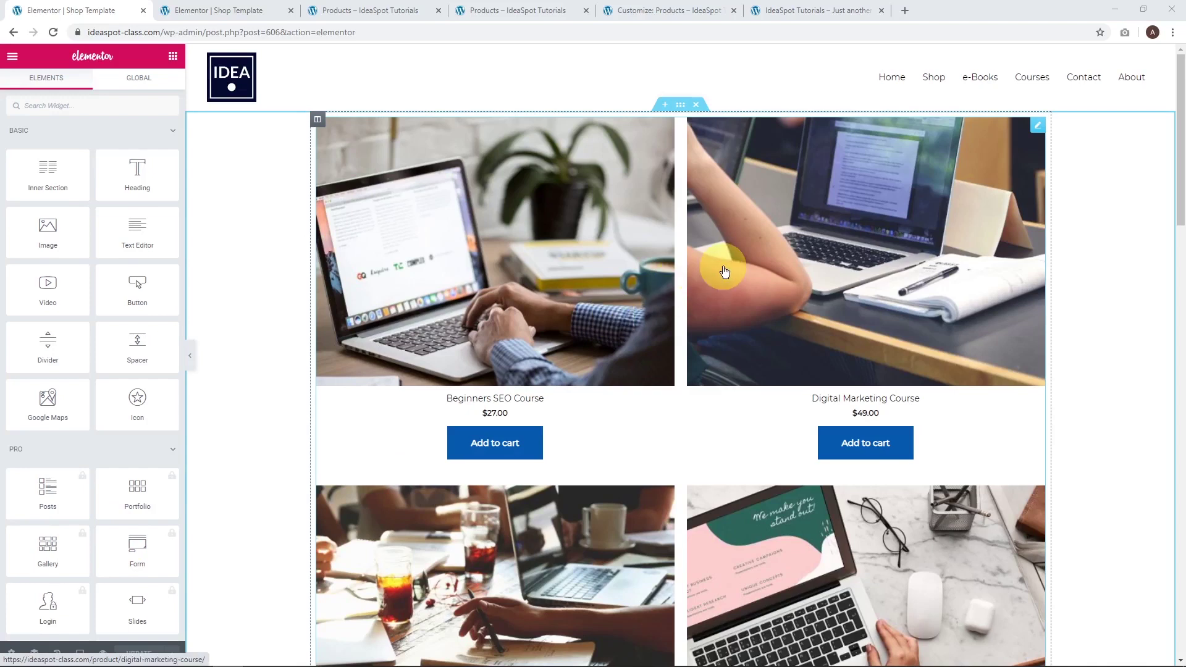
Step: Open the Courses page in a new tab, edit it with Elementor and copy its hero section
right_click(1032, 77)
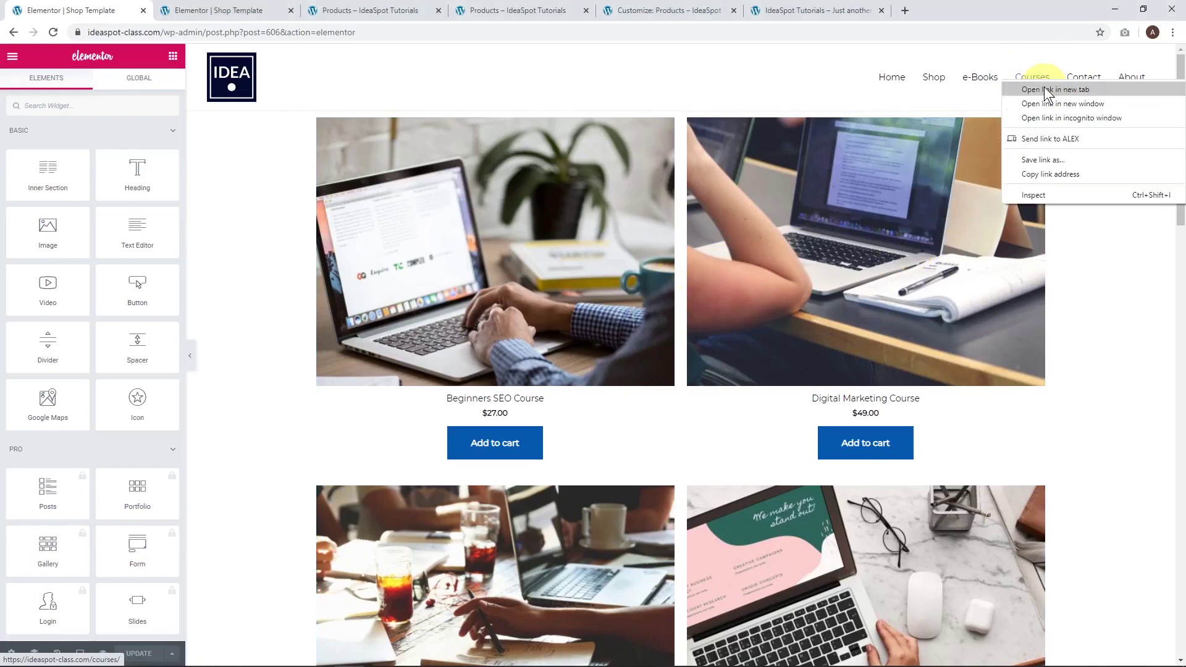
left_click(1047, 88)
left_click(166, 10)
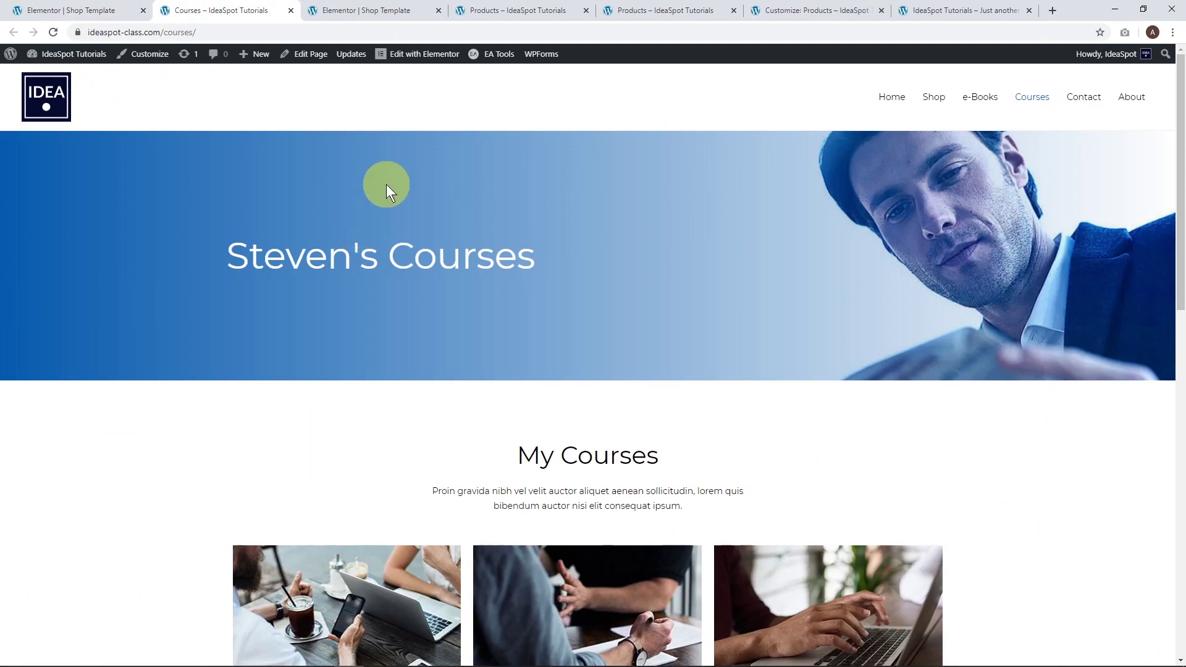
left_click(407, 62)
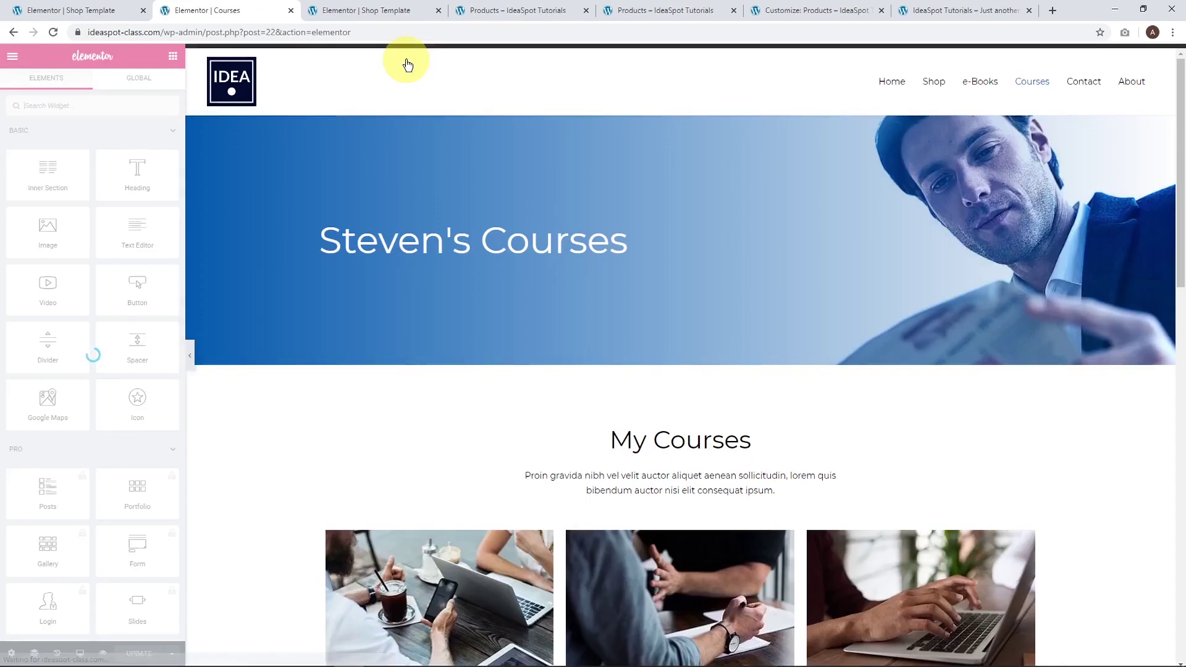
right_click(680, 107)
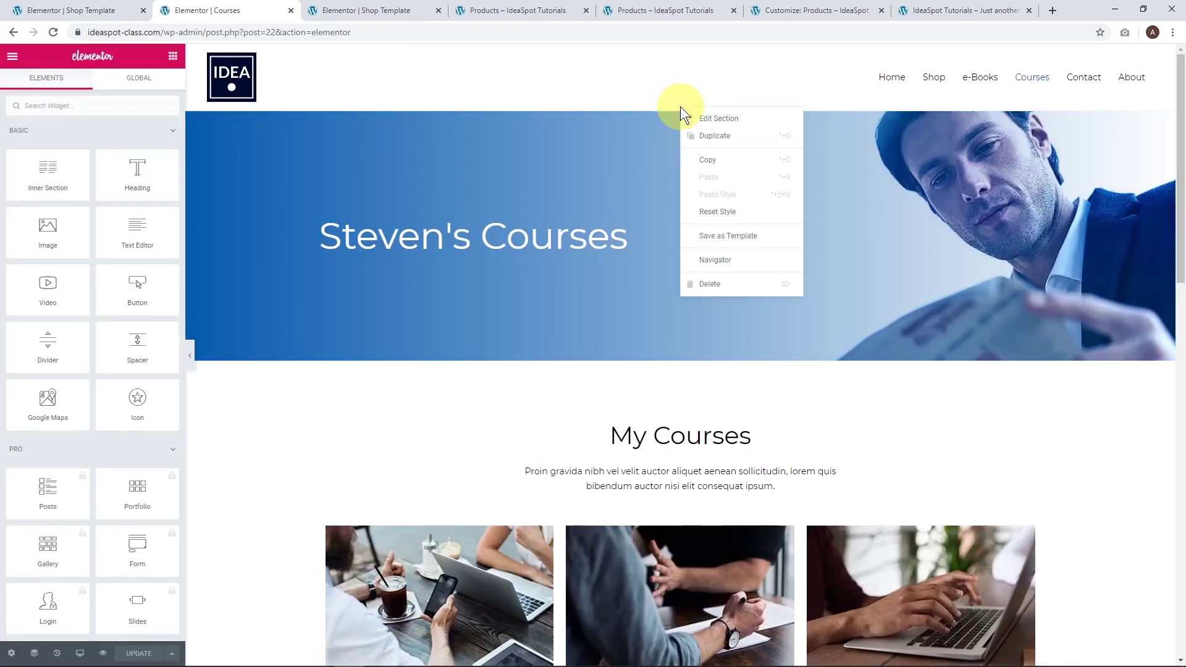
left_click(715, 160)
Step: Paste the copied hero section above the first product layout in the Shop Template
left_click(96, 8)
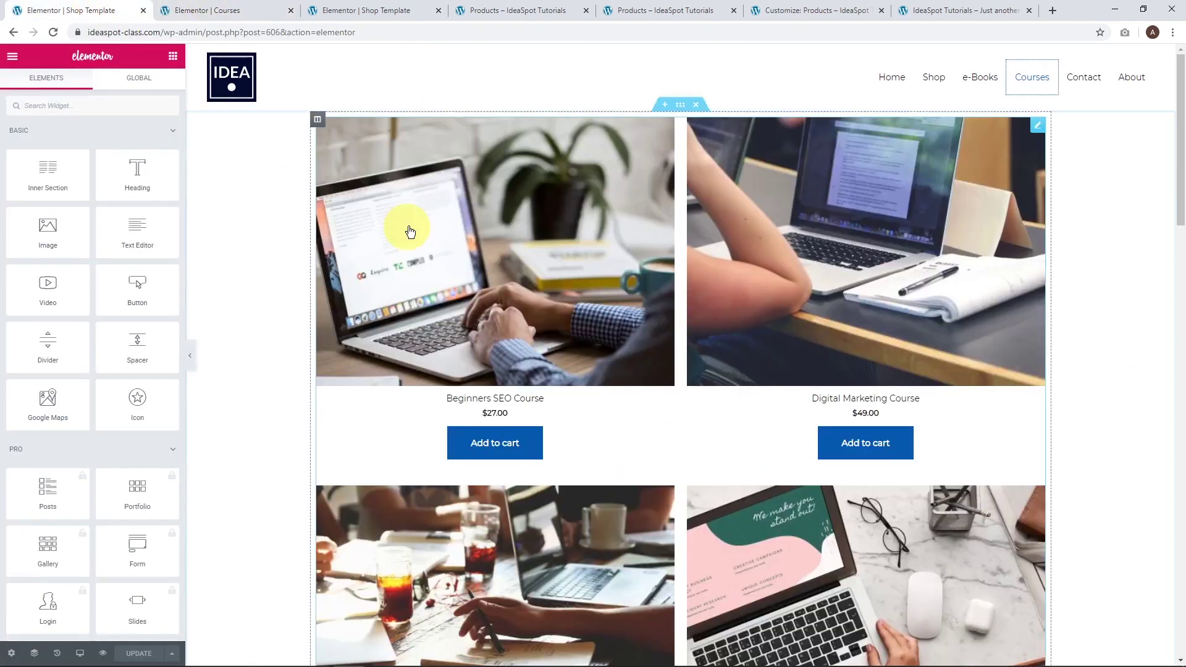
left_click(659, 106)
right_click(540, 155)
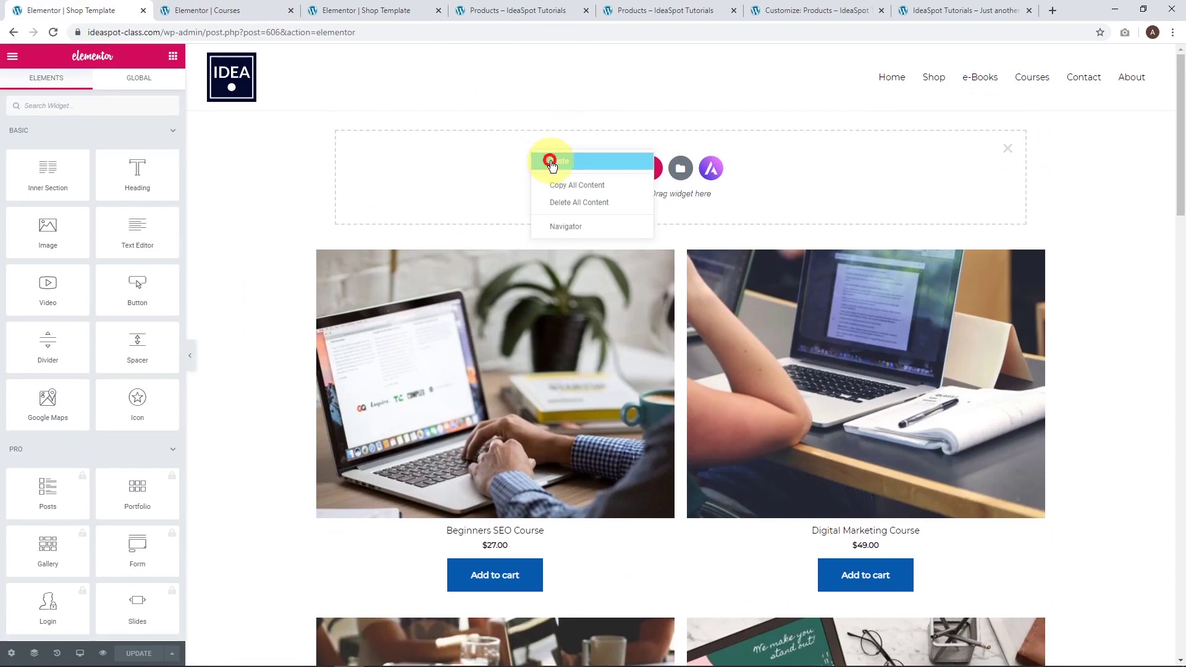
left_click(552, 162)
Step: Change the pasted hero's heading to "Digital Products" and update the template
left_click(614, 241)
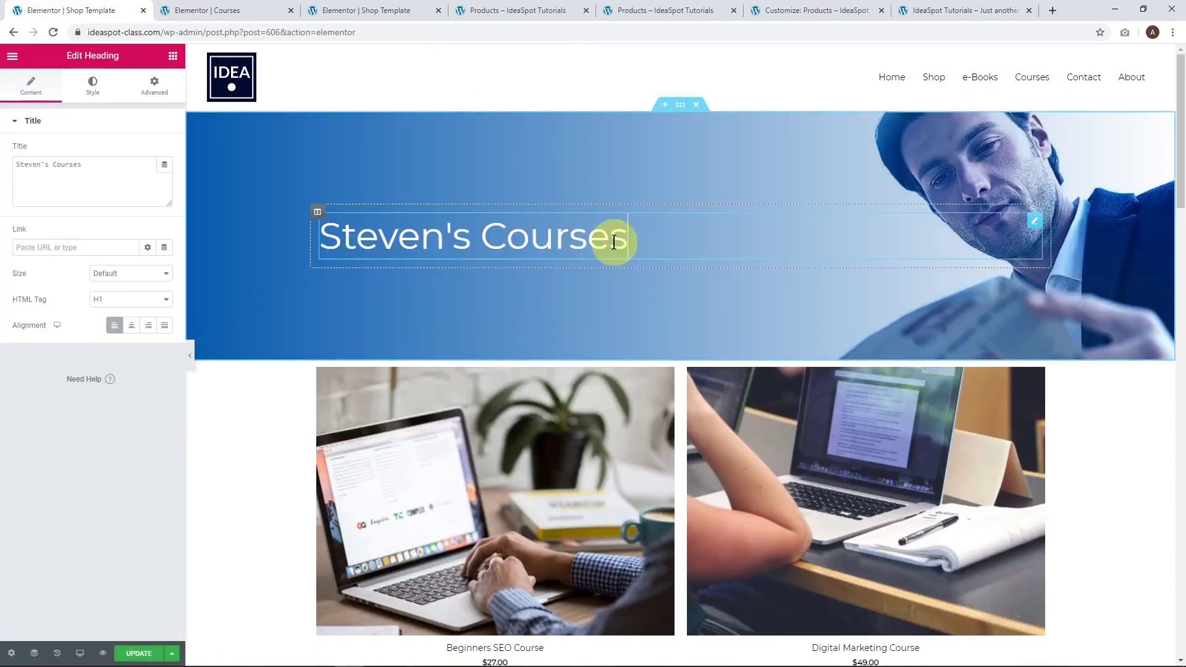
left_click_drag(633, 240, 323, 235)
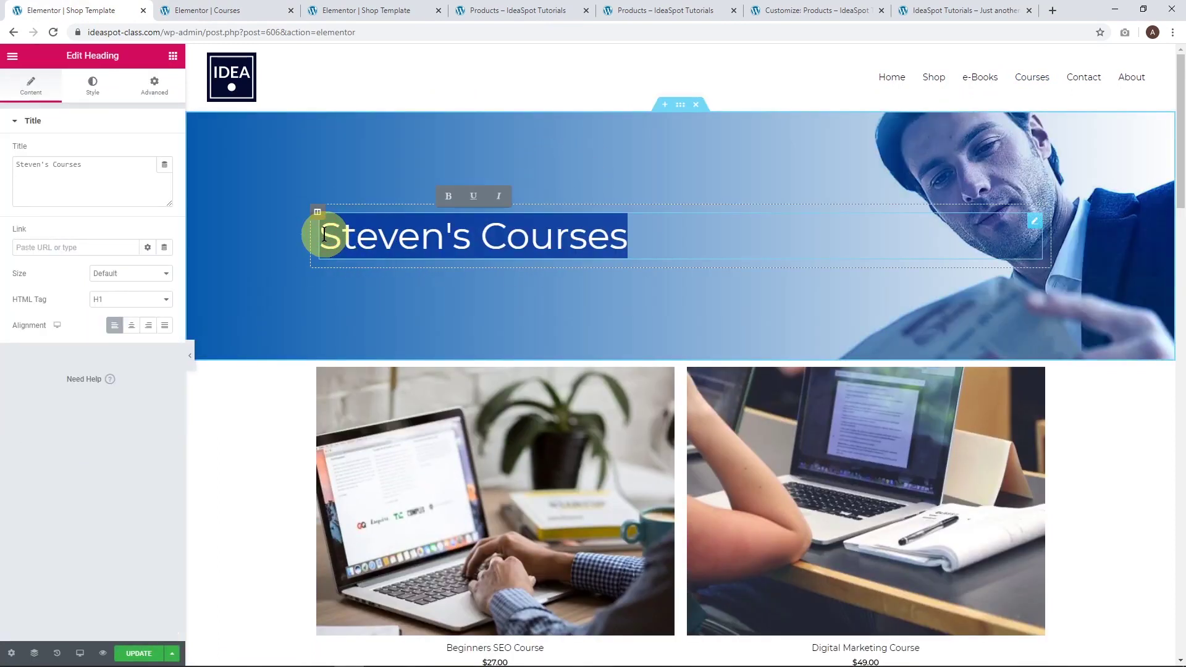
type("Digital Products")
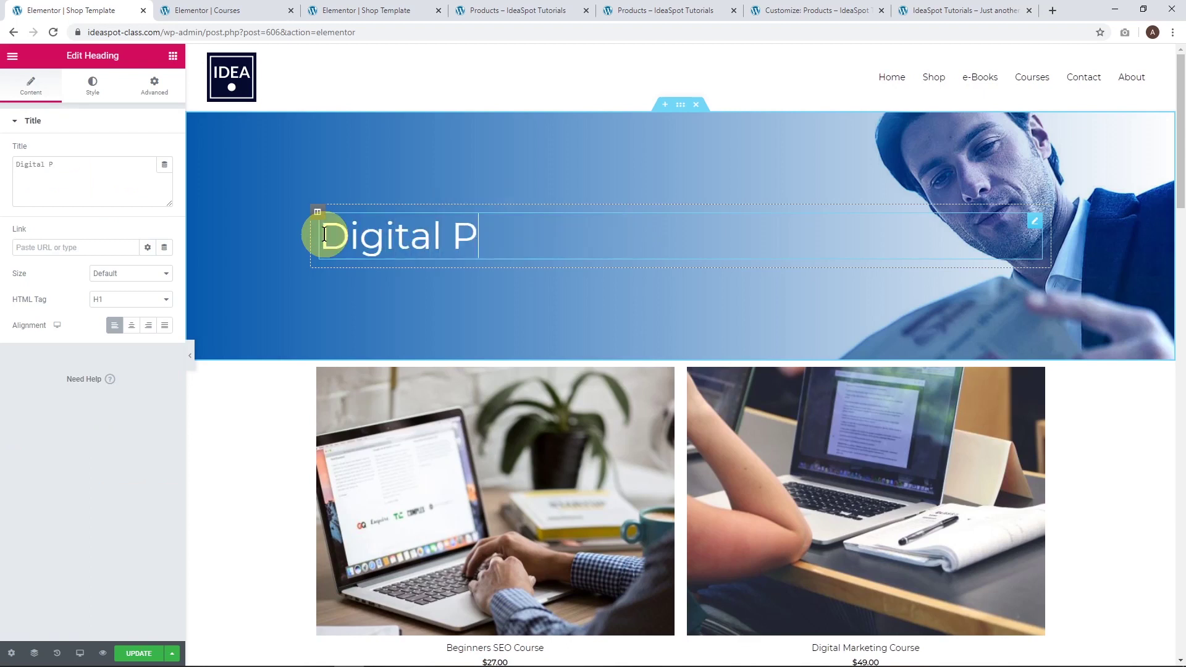
left_click(139, 654)
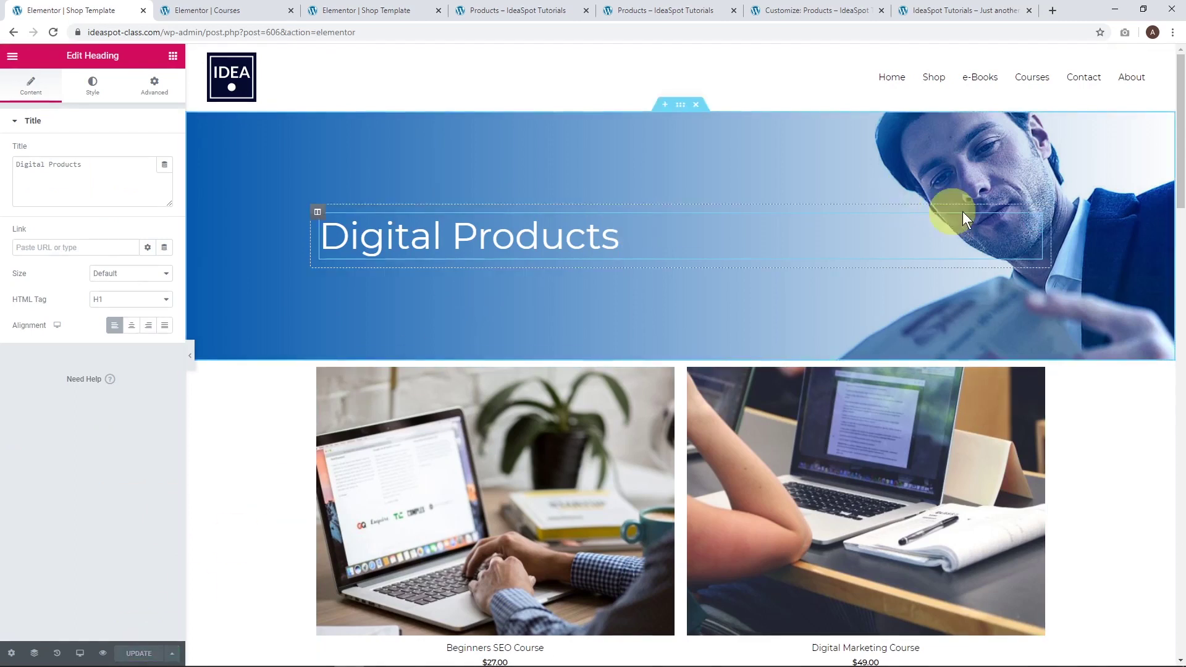
Step: Replace the hero section's background image with testimonials-free-img.jpg from the media library
left_click(680, 106)
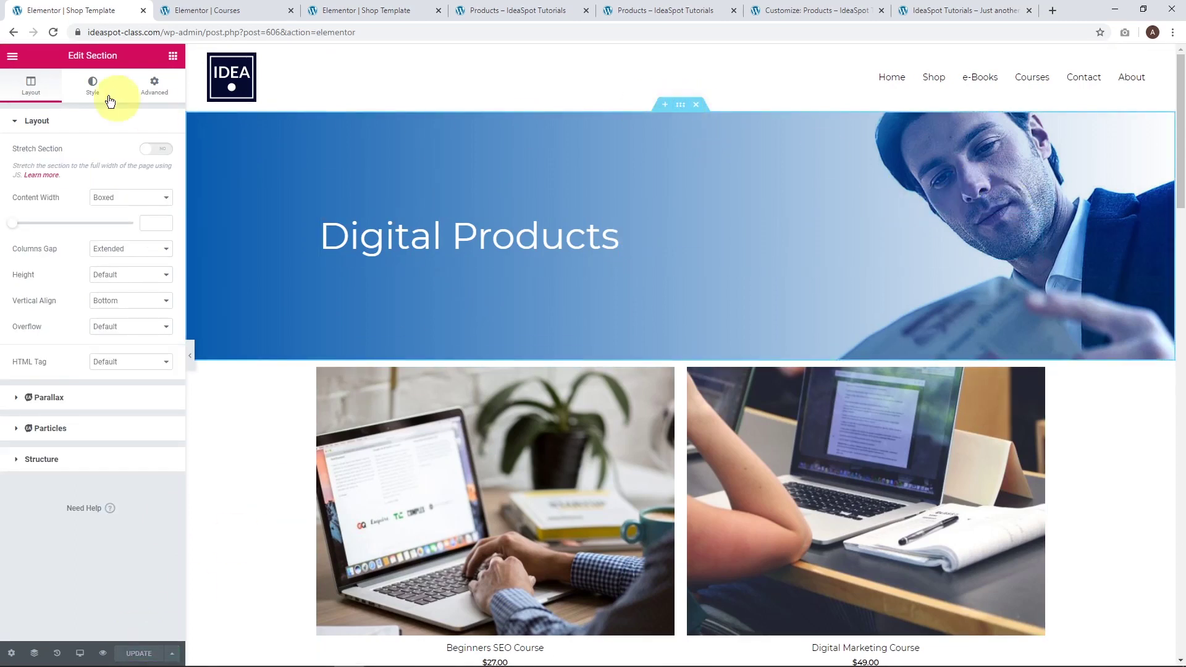
left_click(93, 87)
left_click(79, 268)
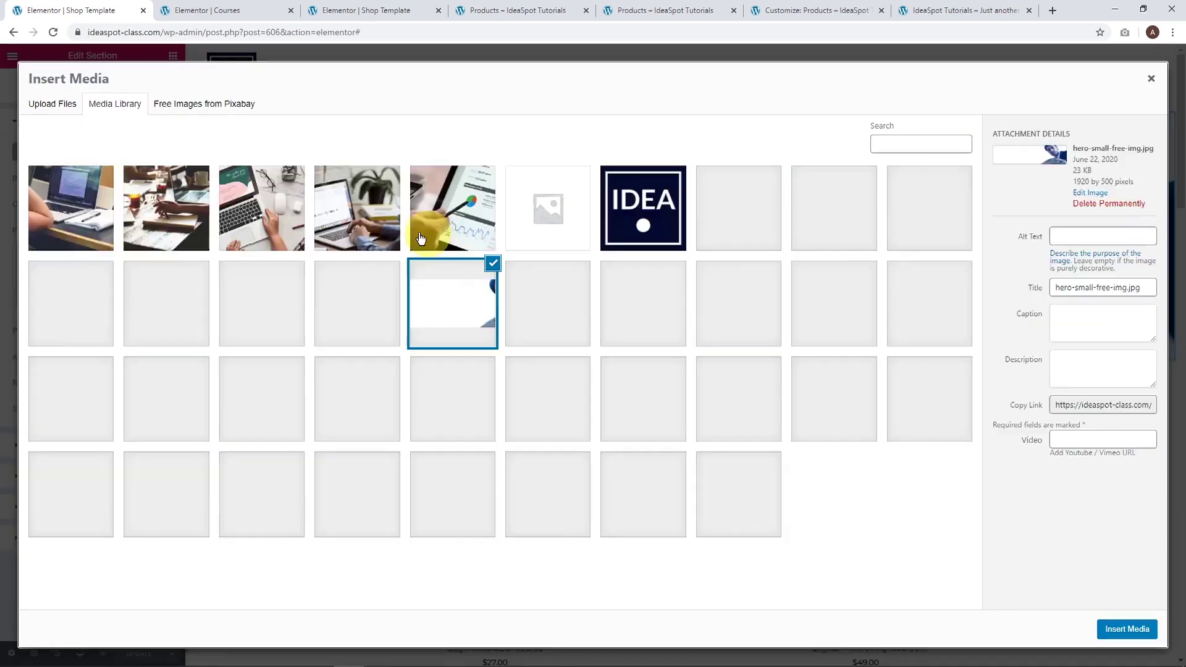
left_click(825, 216)
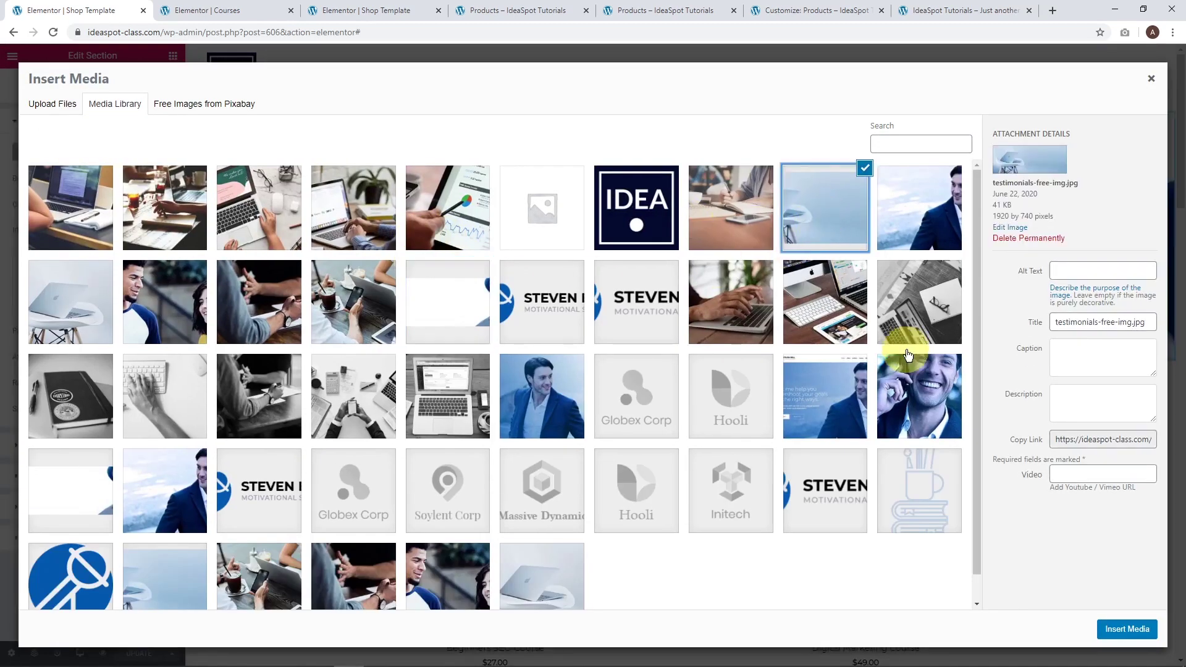
left_click(1126, 630)
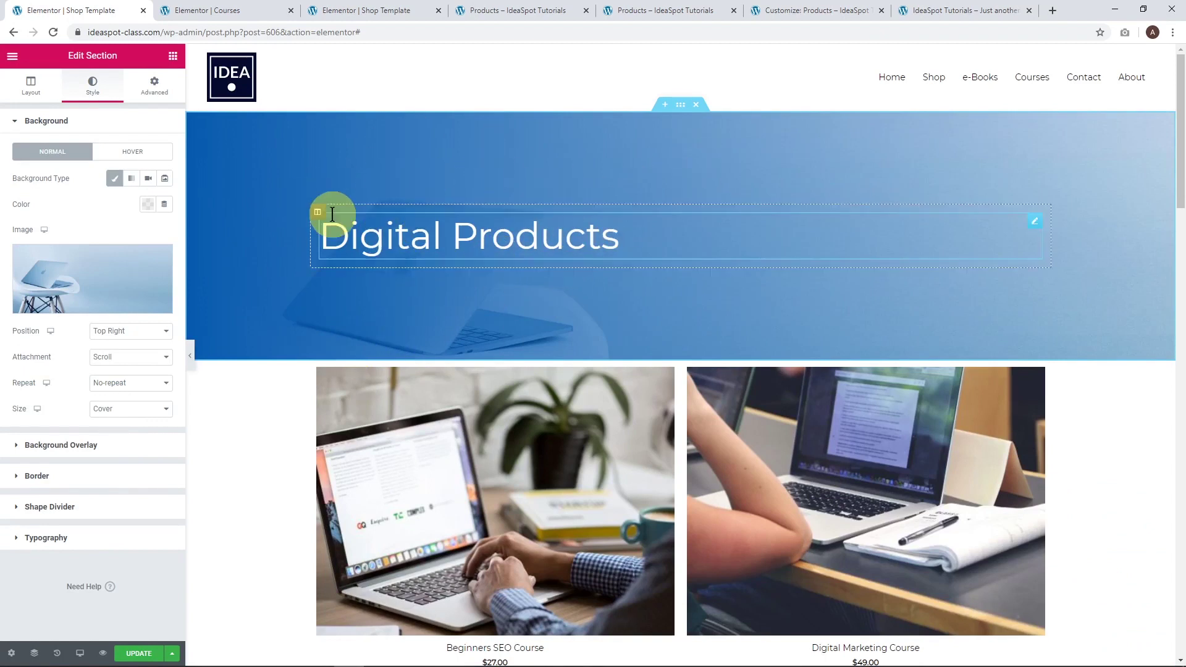
Step: Add a Spacer widget between the hero section and the first product layout
left_click(175, 60)
left_click_drag(136, 340, 607, 378)
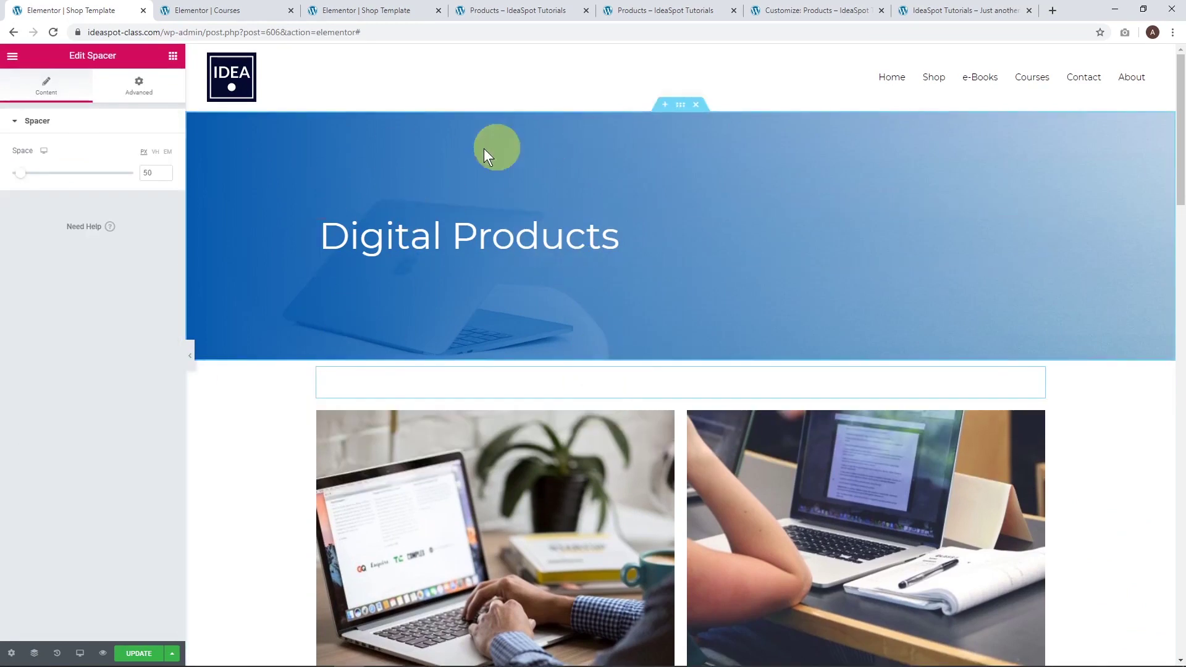
Step: Review the whole Shop Template from the hero through both product layouts and the divider between them
scroll(463, 309, "down", 6)
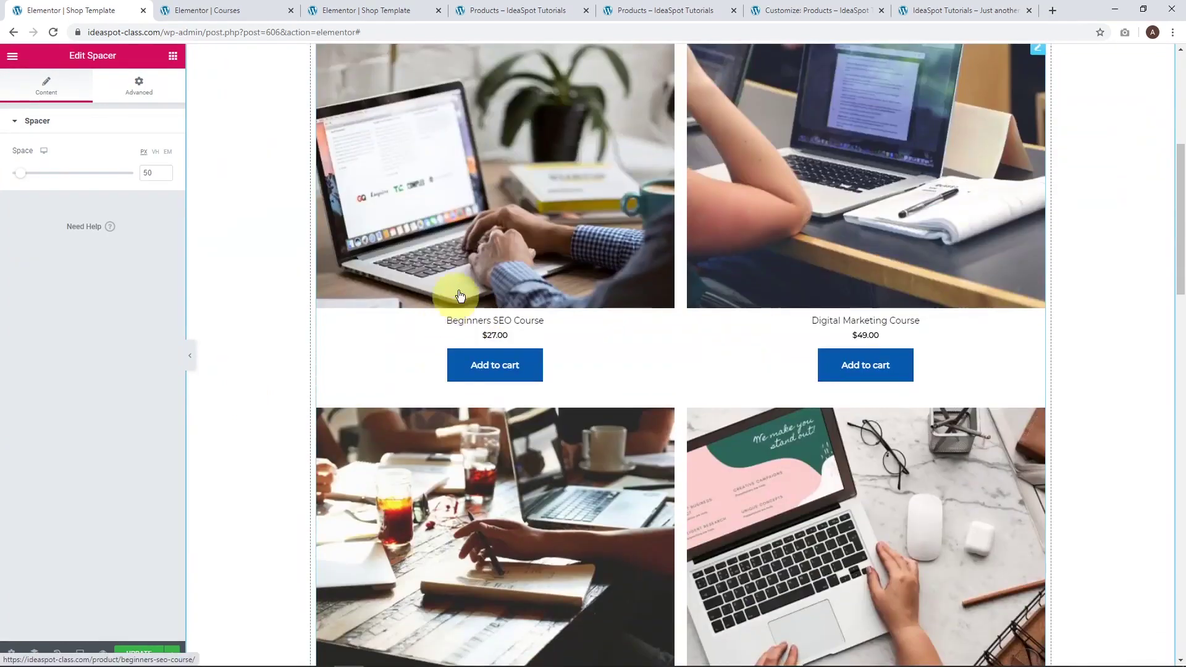
scroll(810, 189, "down", 7)
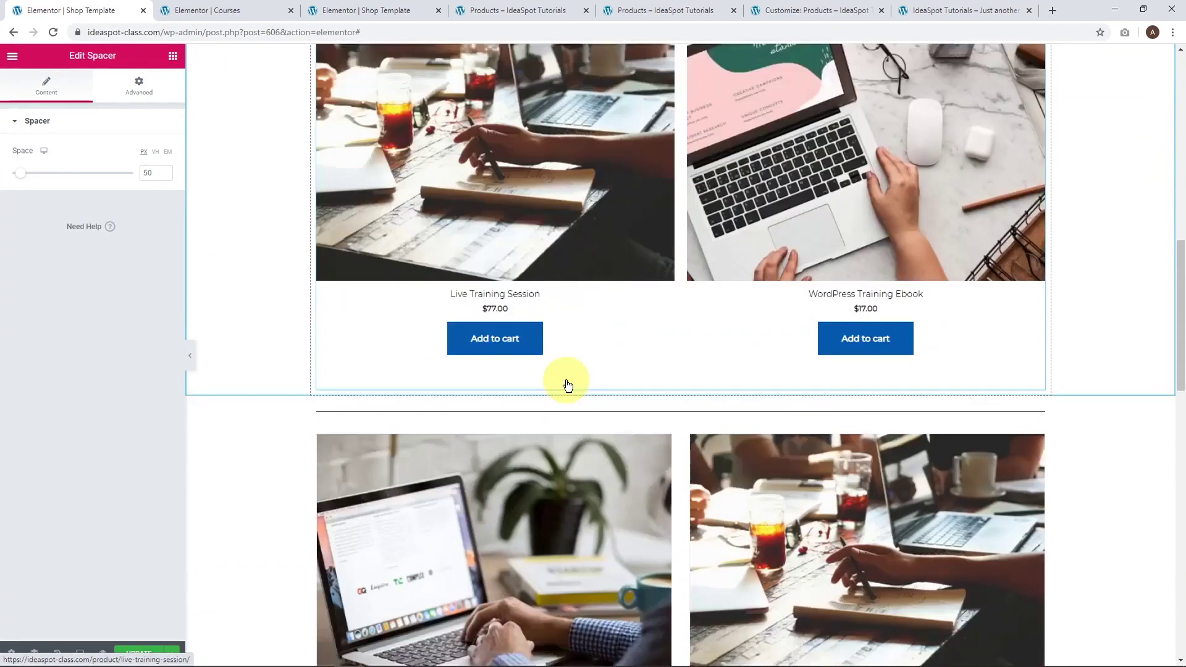
scroll(498, 432, "down", 4)
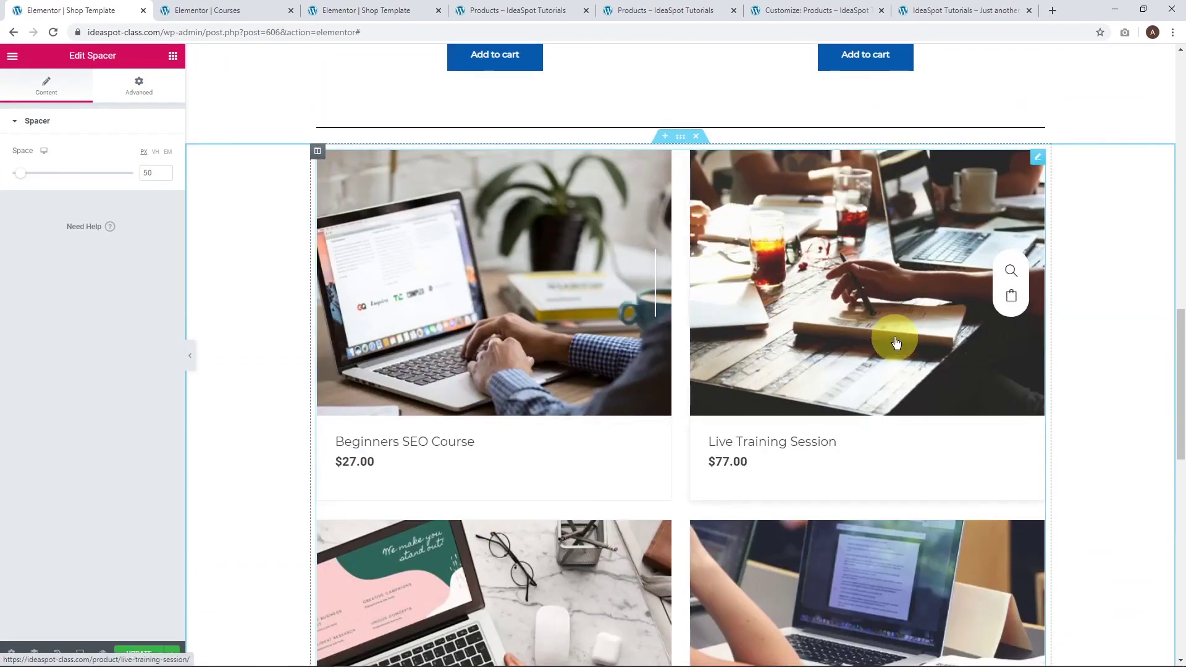
scroll(865, 337, "down", 3)
scroll(673, 454, "down", 3)
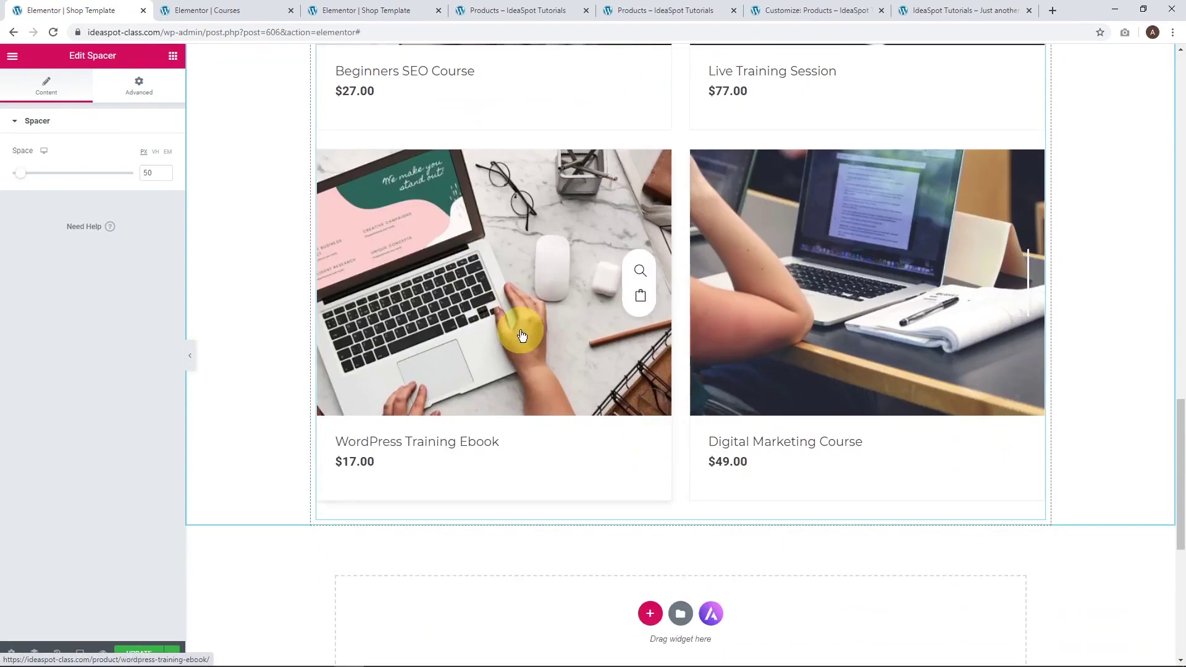
scroll(521, 321, "up", 10)
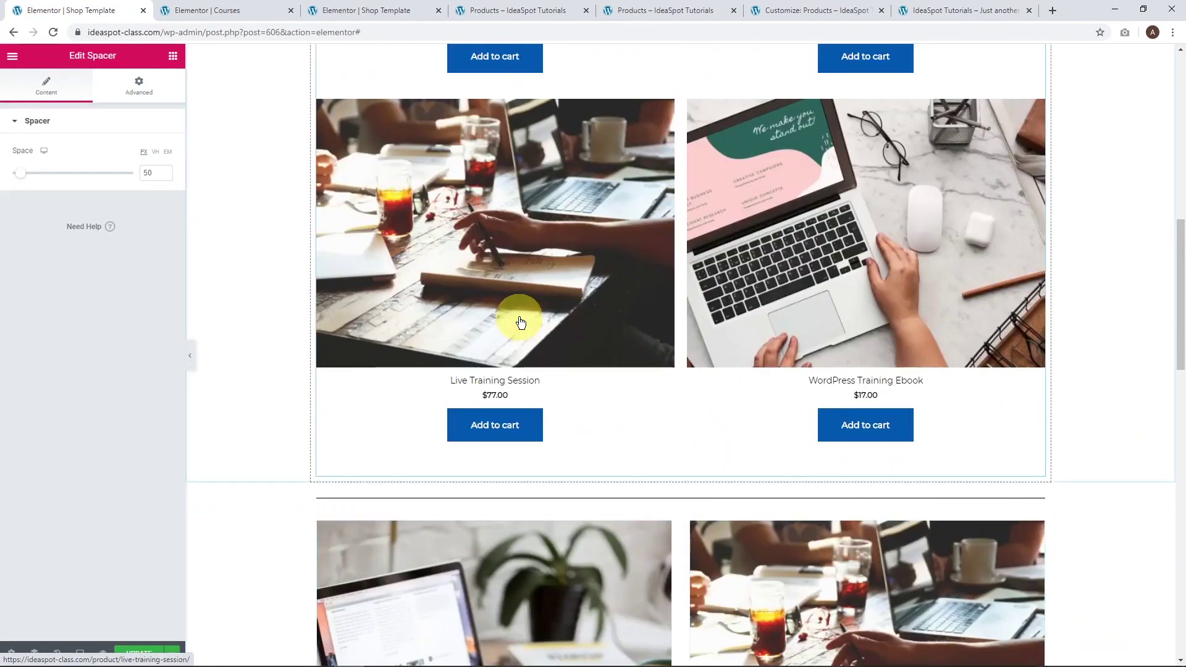
scroll(574, 247, "up", 6)
scroll(542, 338, "up", 4)
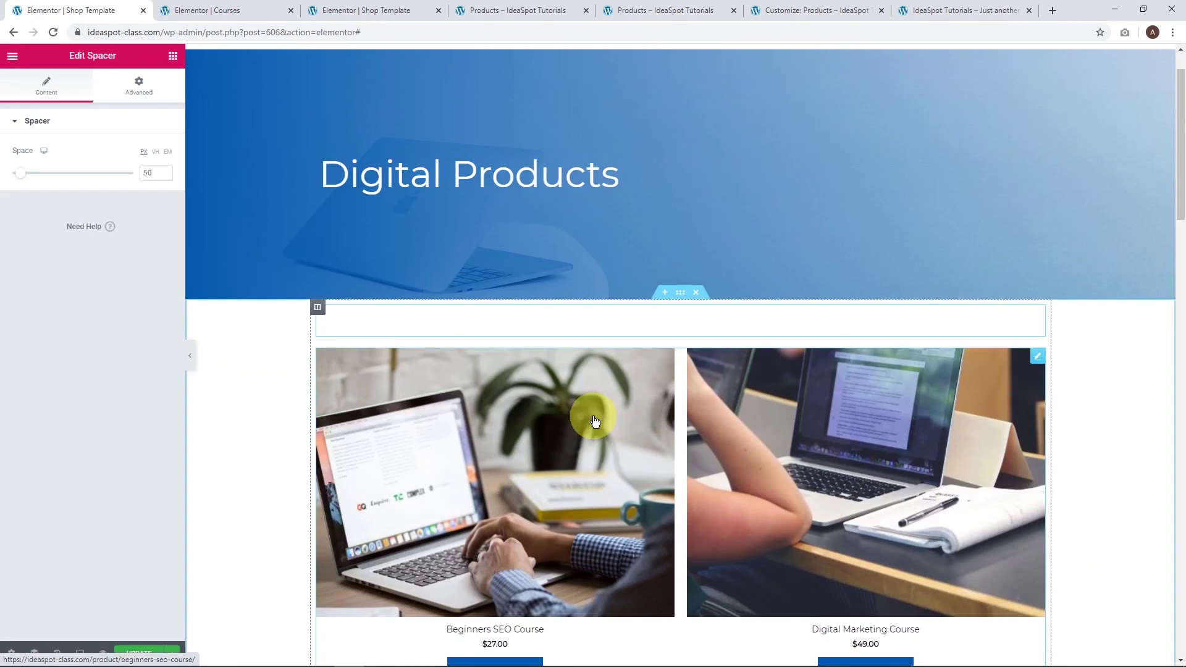
scroll(591, 457, "down", 12)
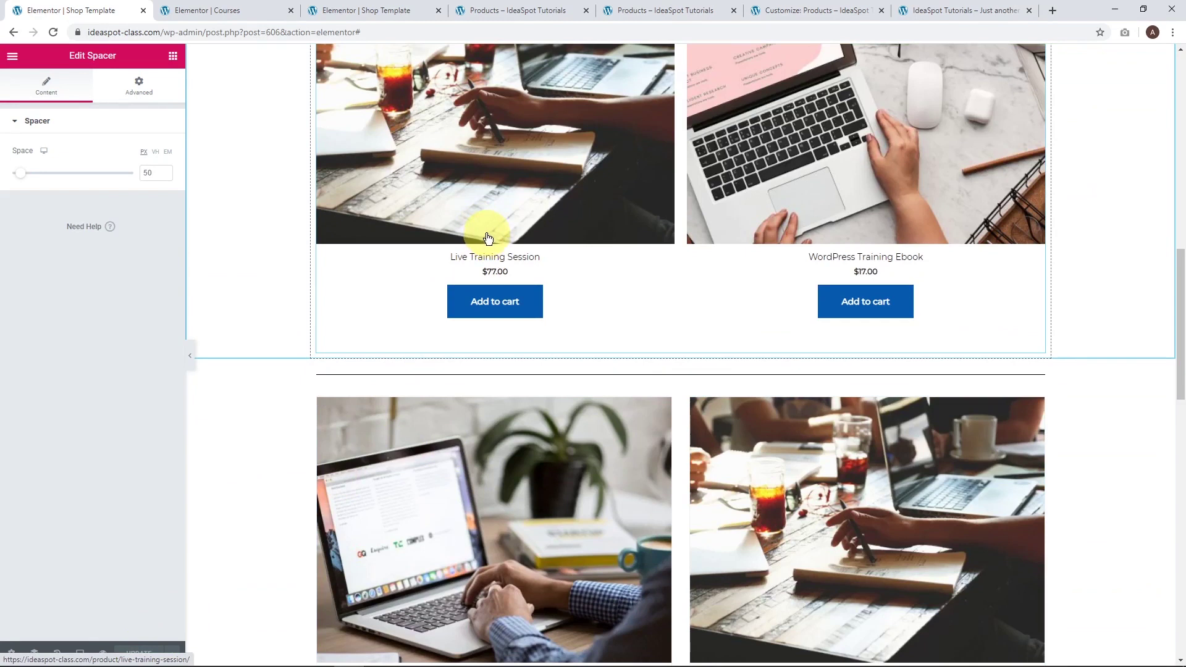
Step: Reload the live Shop page and check the width of the new hero section and the products below it
left_click(525, 13)
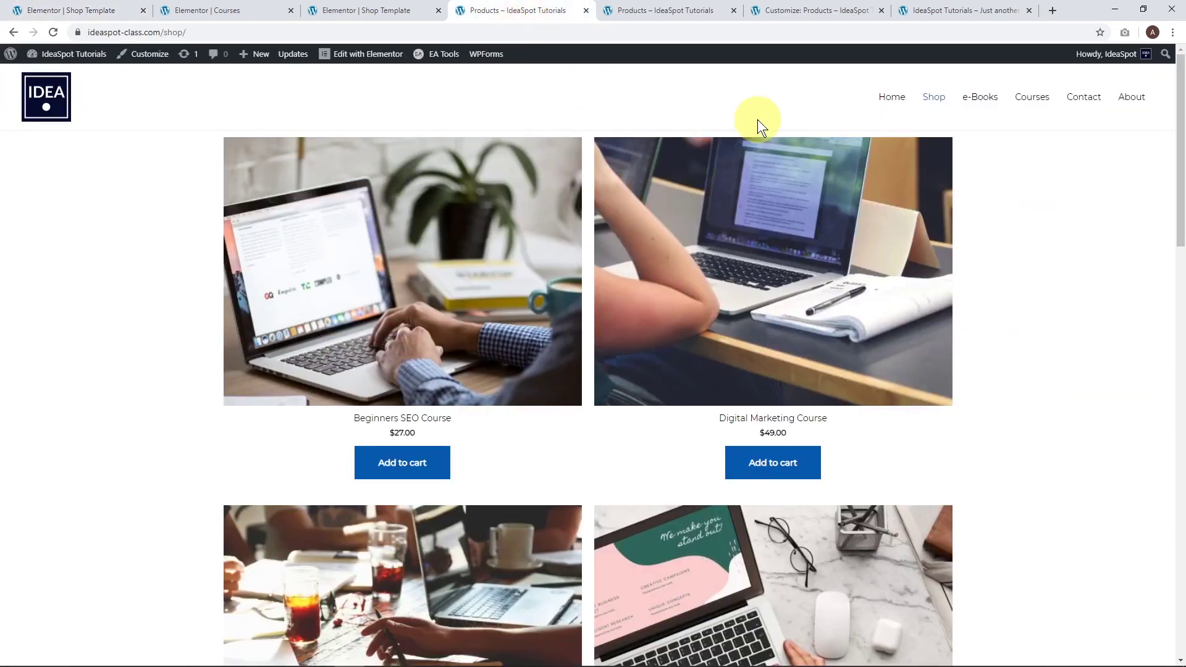
left_click(933, 96)
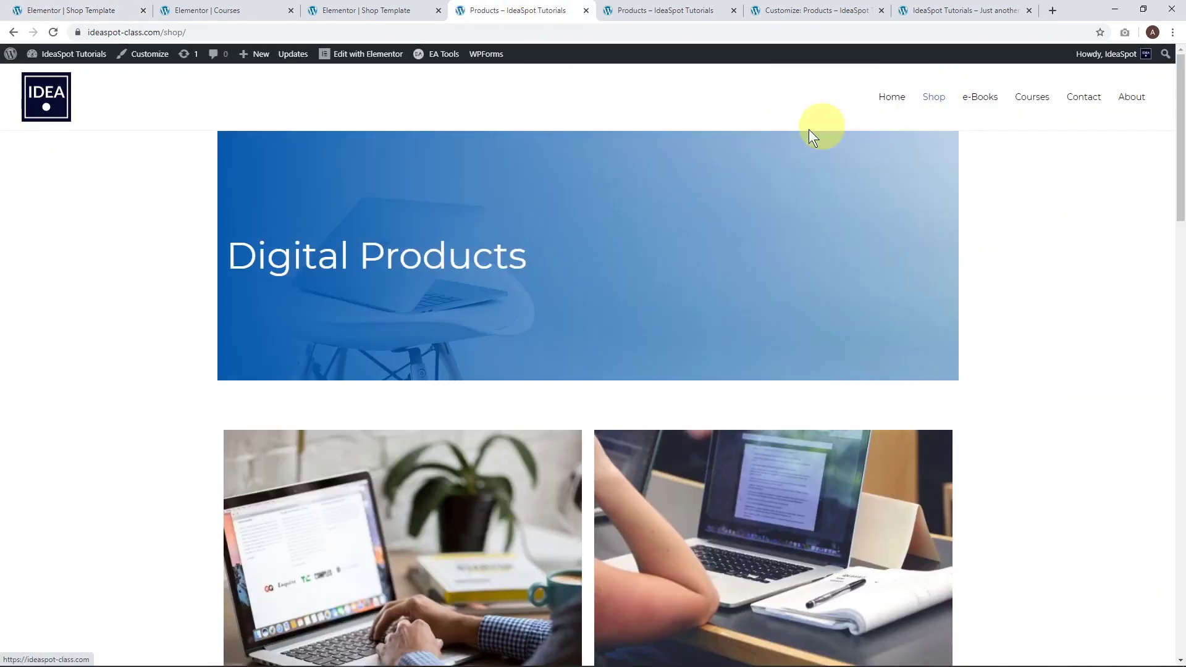
scroll(828, 309, "down", 9)
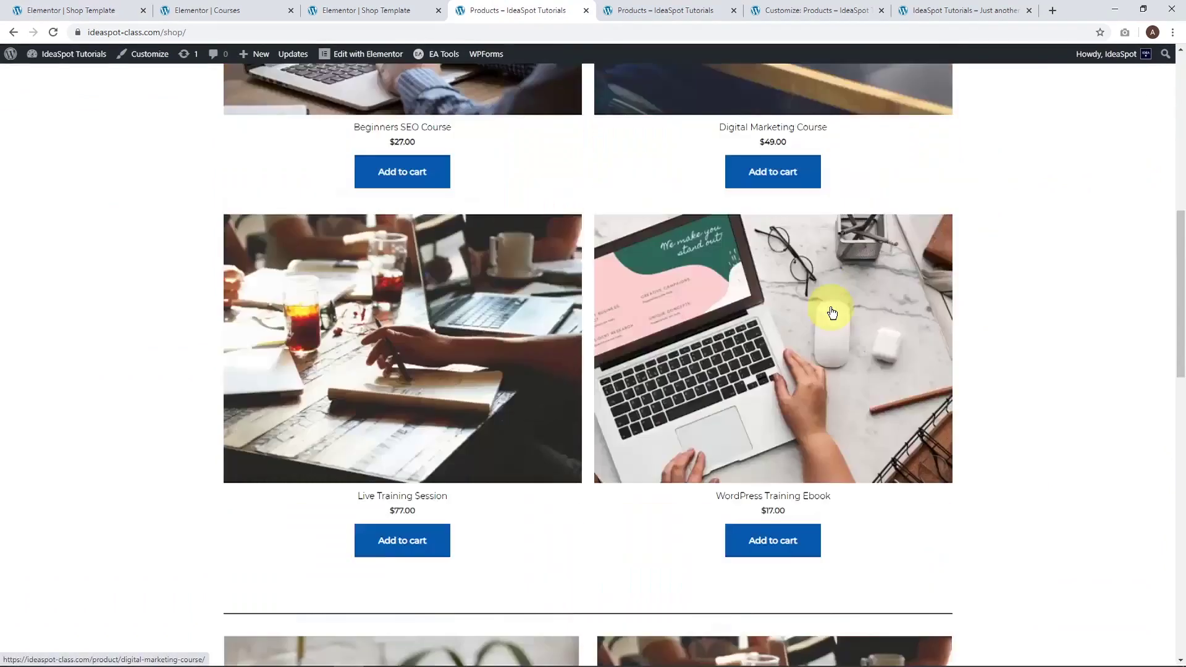
scroll(832, 313, "up", 10)
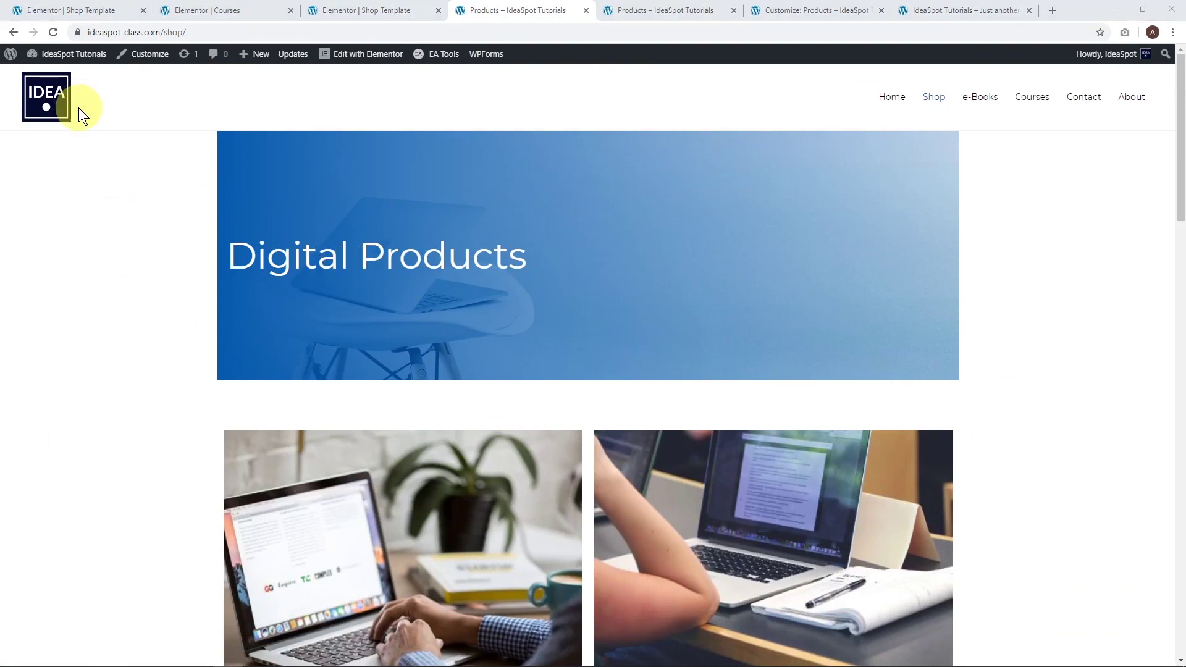
Step: Open the WordPress dashboard in a new tab and open the Shop page from the pages list for editing
right_click(71, 75)
left_click(102, 83)
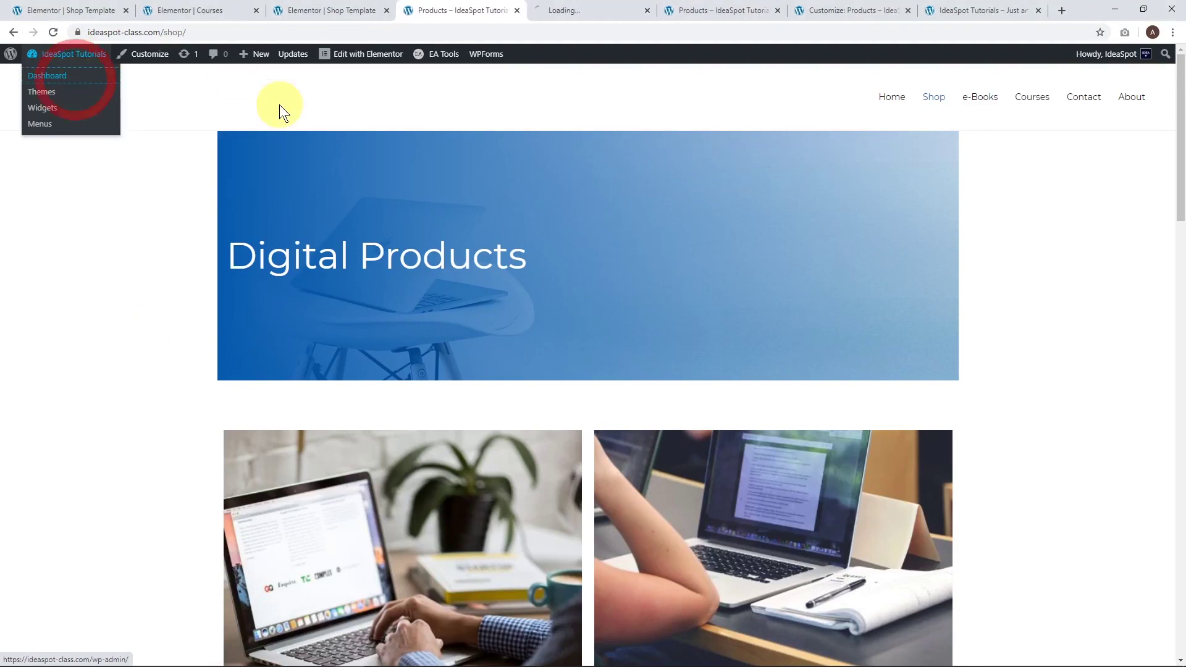
left_click(567, 8)
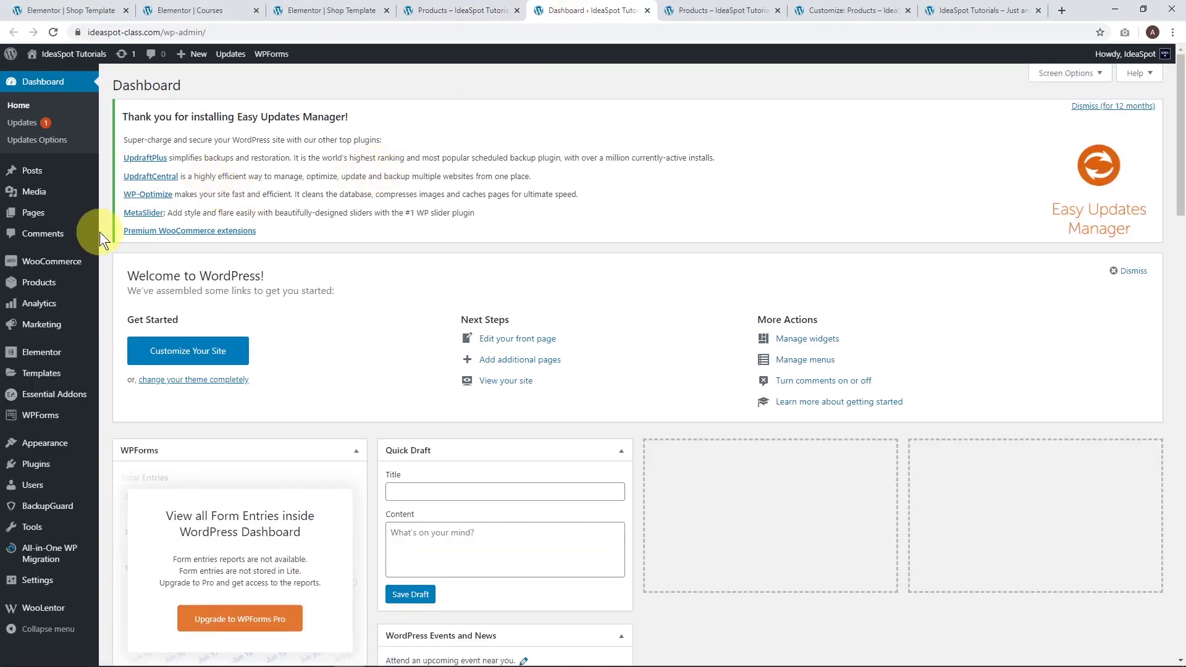
mouse_move(49, 212)
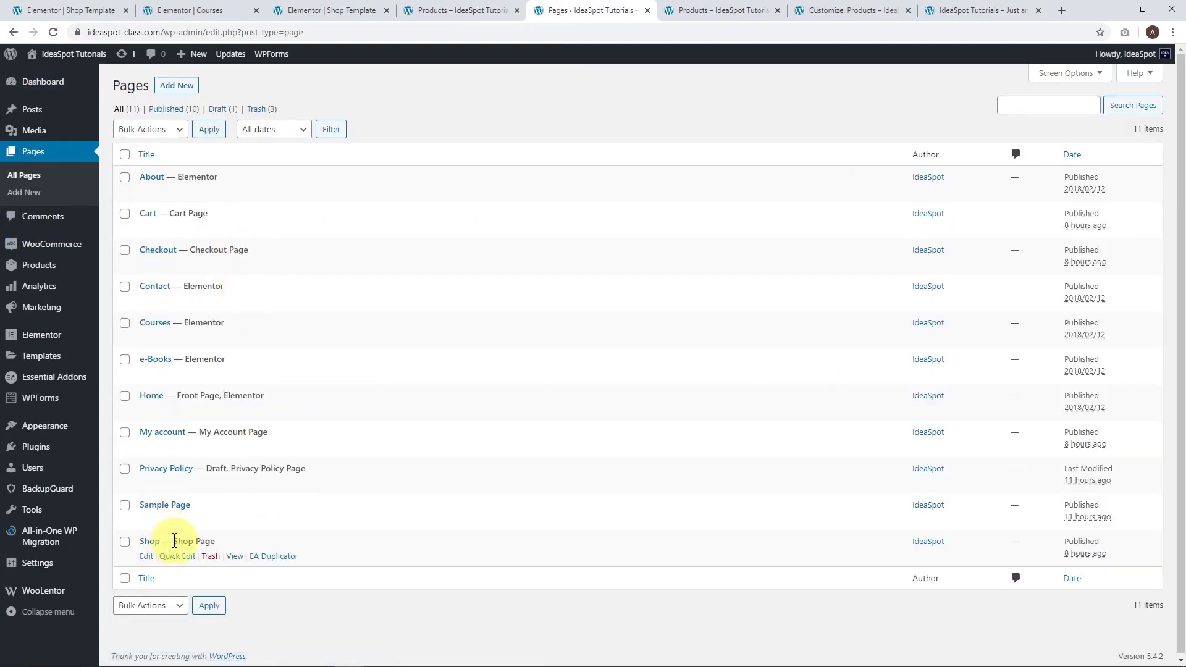
left_click(146, 556)
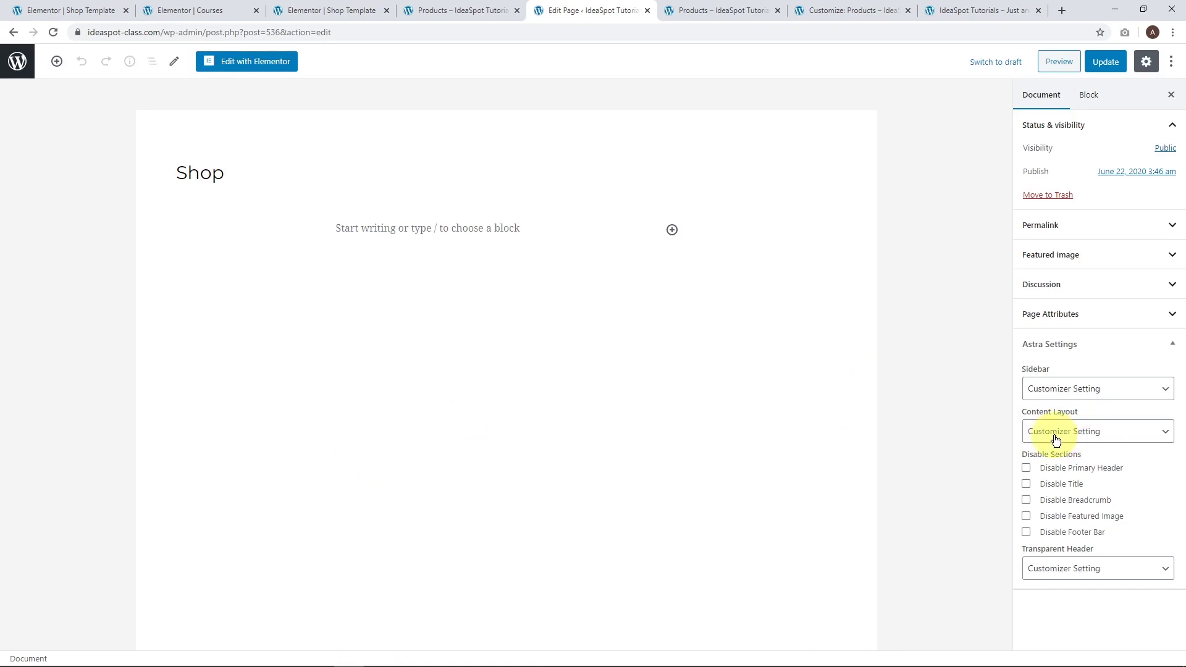
Step: Set the Shop page's Astra Content Layout to Full Width / Stretched and update the page
left_click(1080, 437)
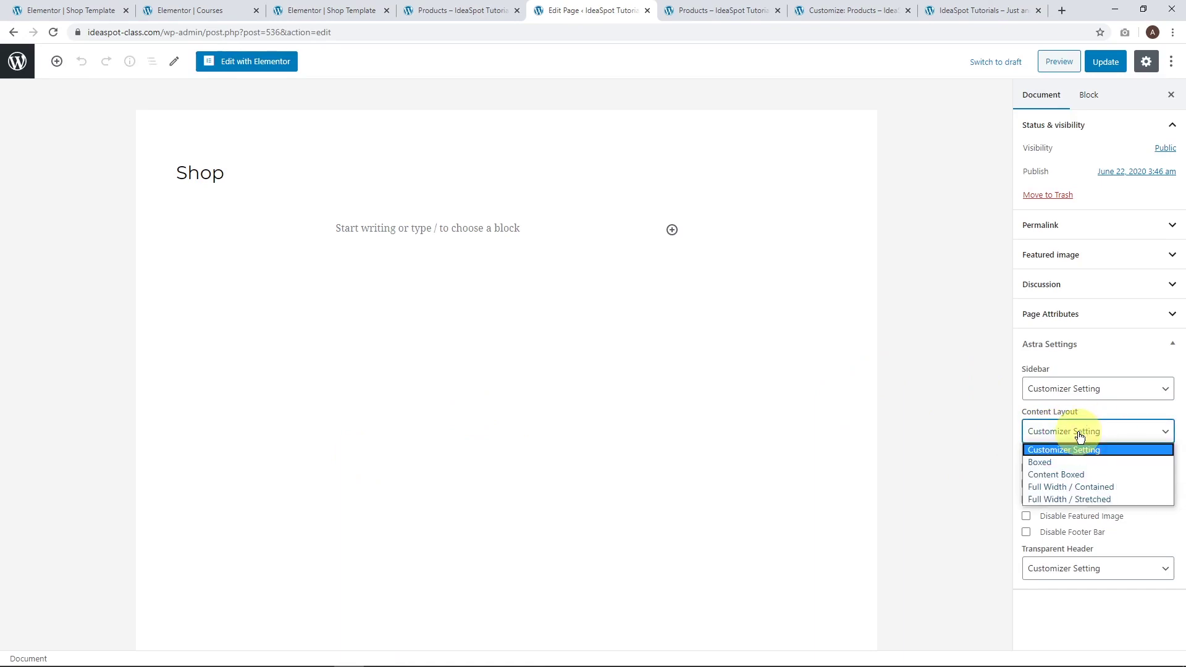
left_click(1054, 498)
left_click(1106, 62)
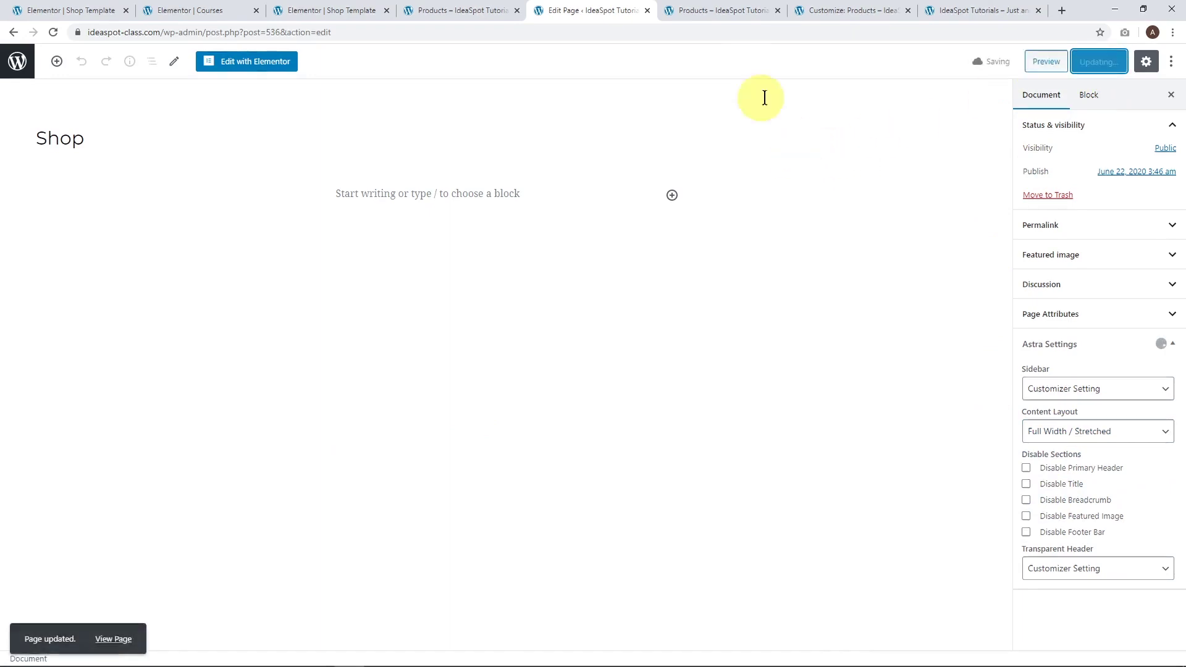
Step: Refresh the live Shop page and review the stretched hero section and the product layout
left_click(491, 10)
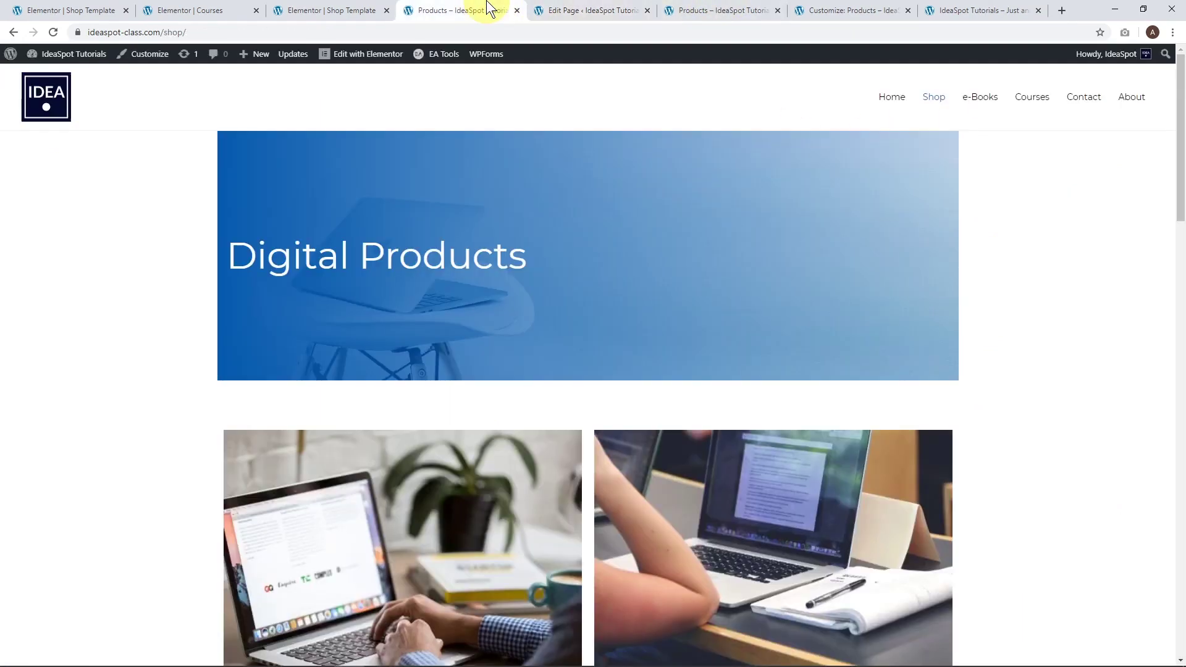
left_click(53, 32)
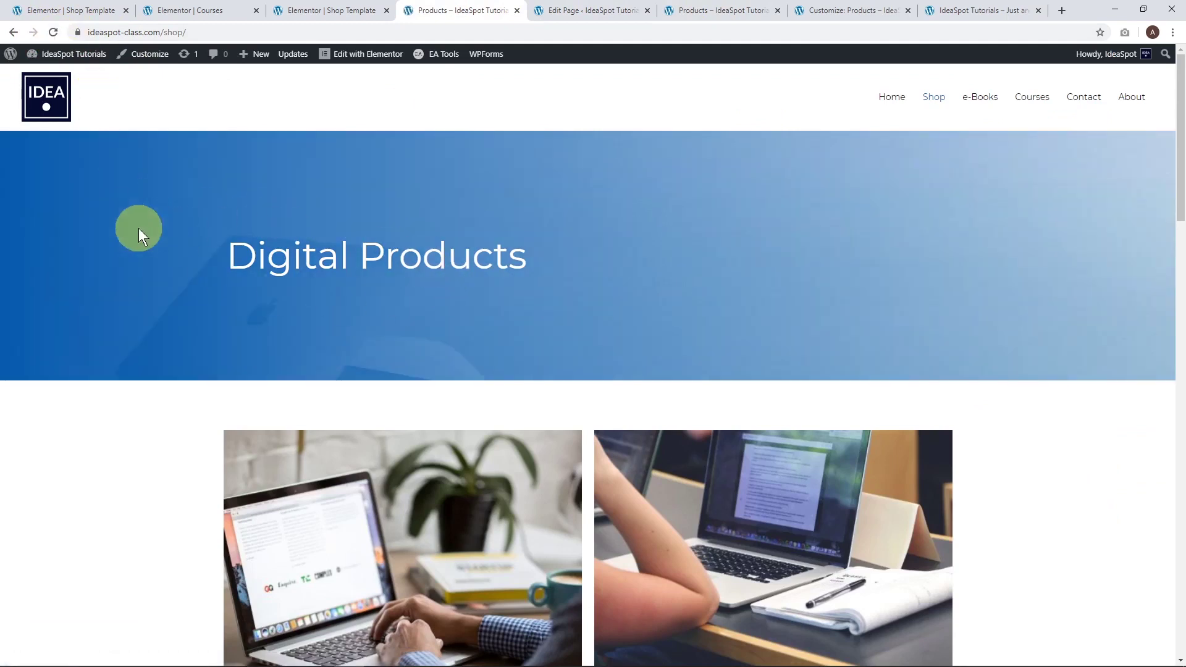
scroll(503, 251, "down", 10)
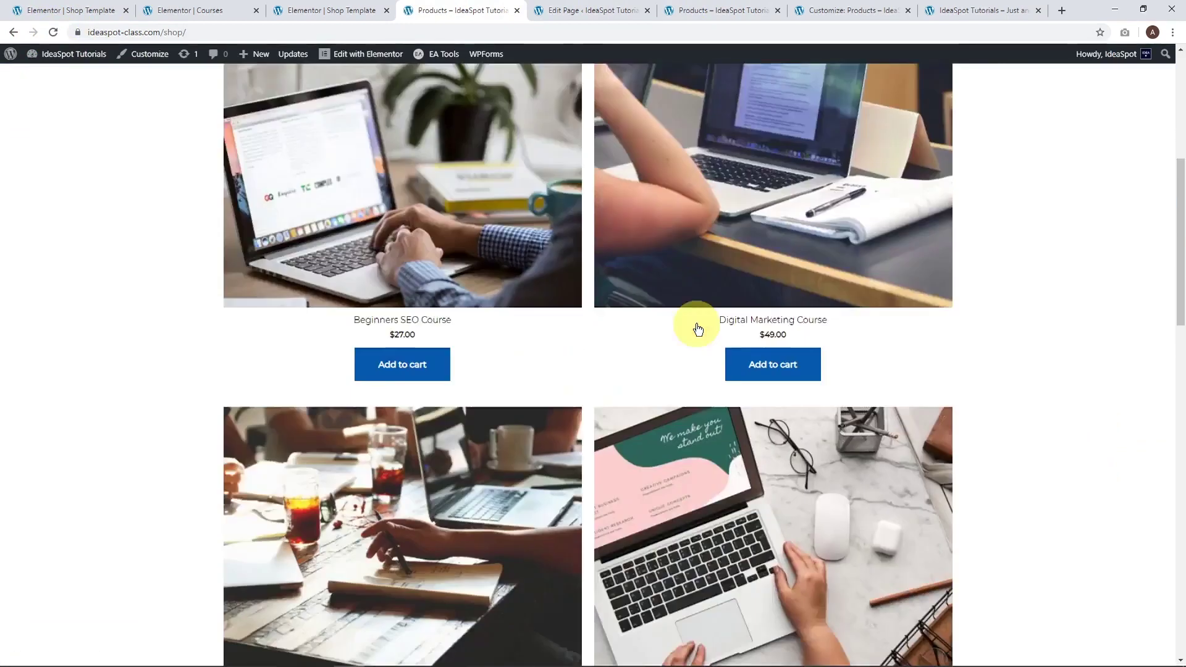
Step: Compare the two product grids below the hero section on the live Shop page
scroll(507, 315, "down", 4)
scroll(537, 334, "down", 3)
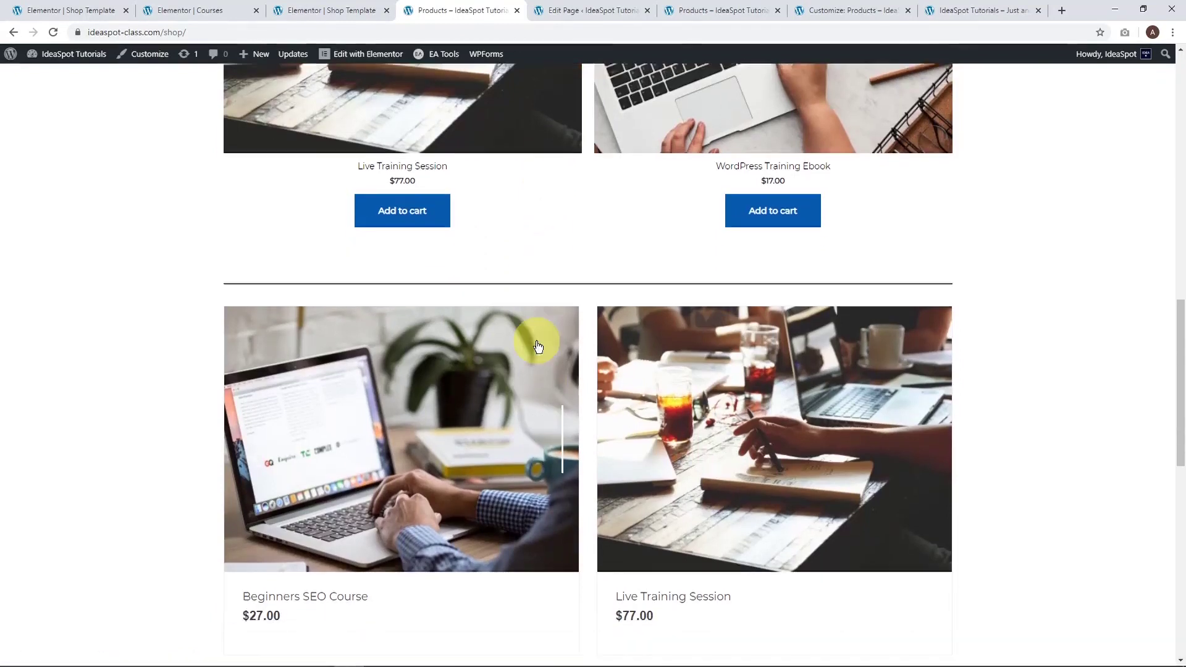
scroll(784, 383, "down", 4)
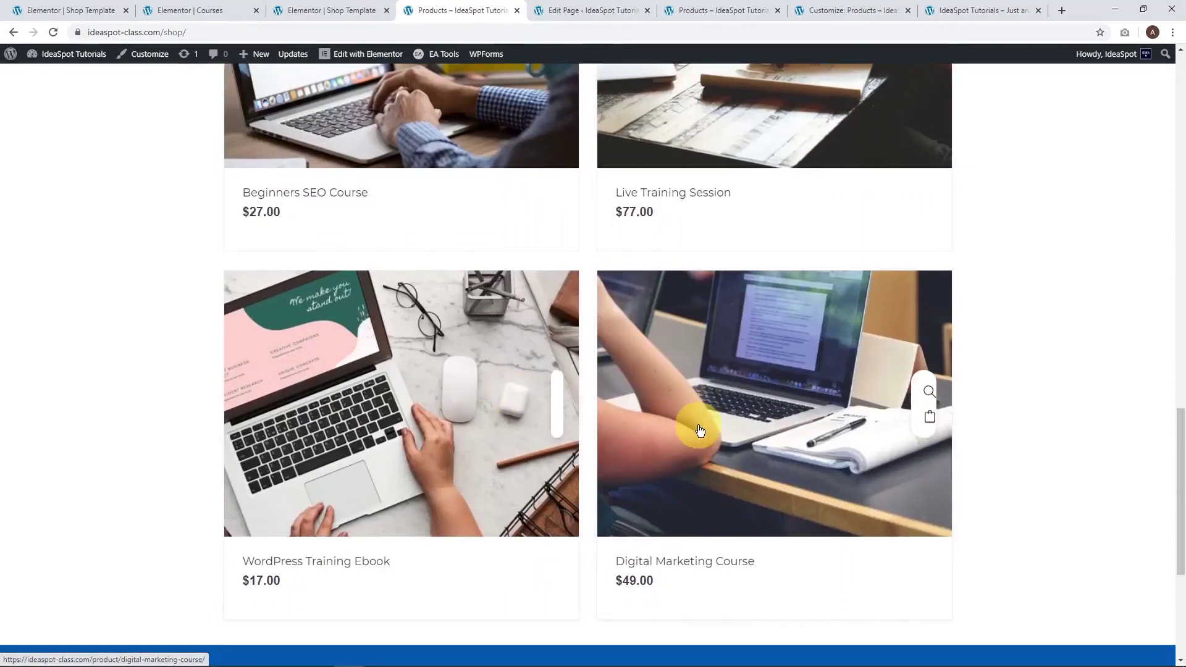
scroll(865, 309, "up", 4)
scroll(840, 358, "up", 15)
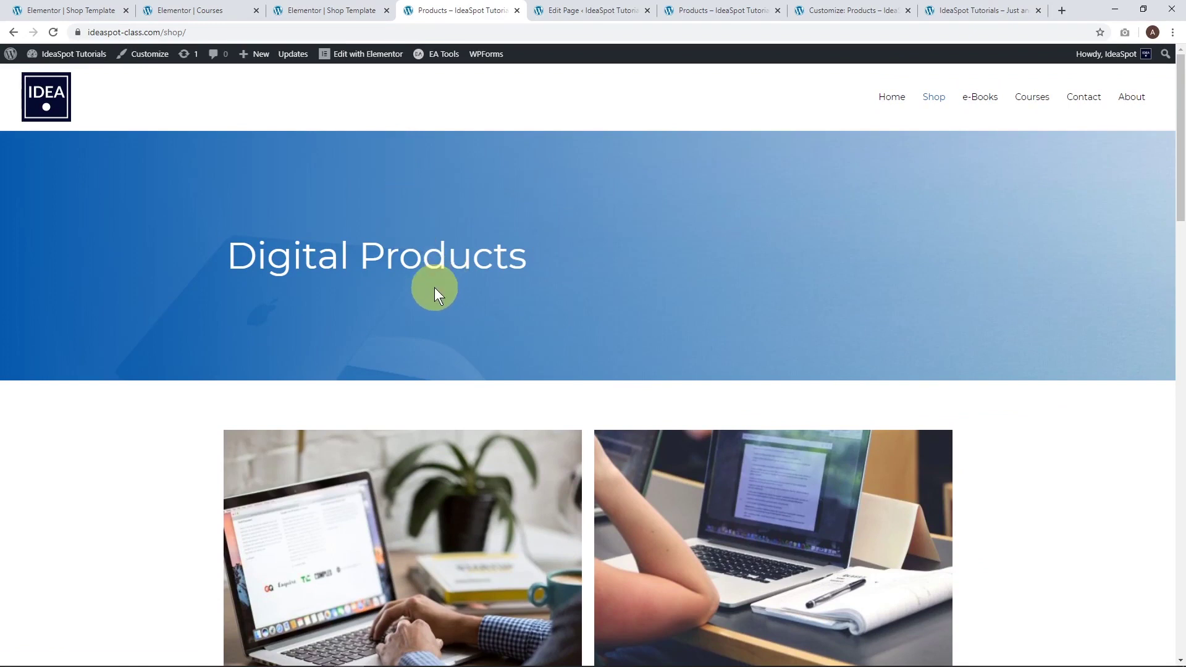
scroll(416, 318, "down", 4)
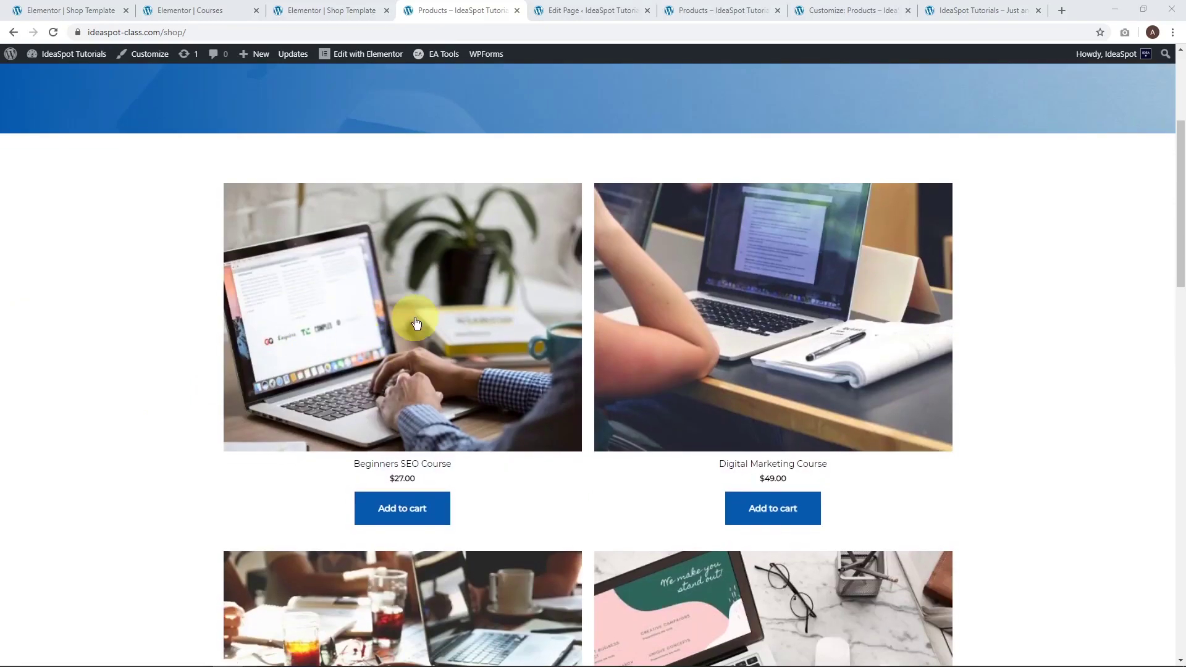
Step: Open the Beginners SEO Course product from the live Shop page and review its default single product layout
left_click(415, 322)
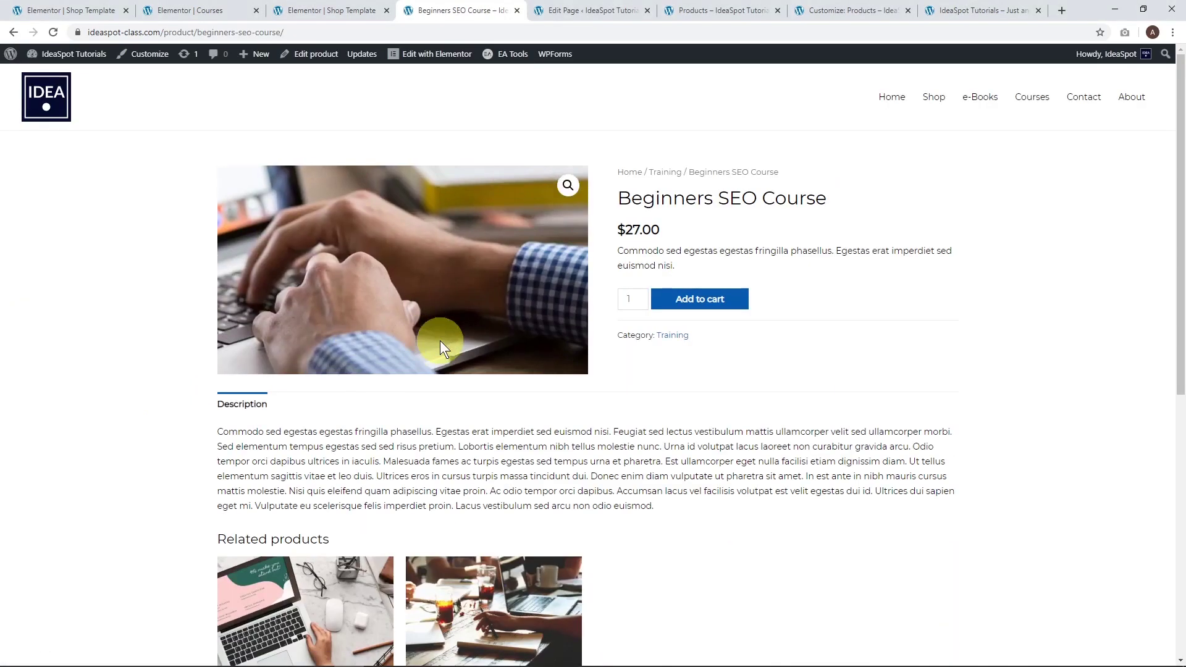
scroll(771, 394, "down", 3)
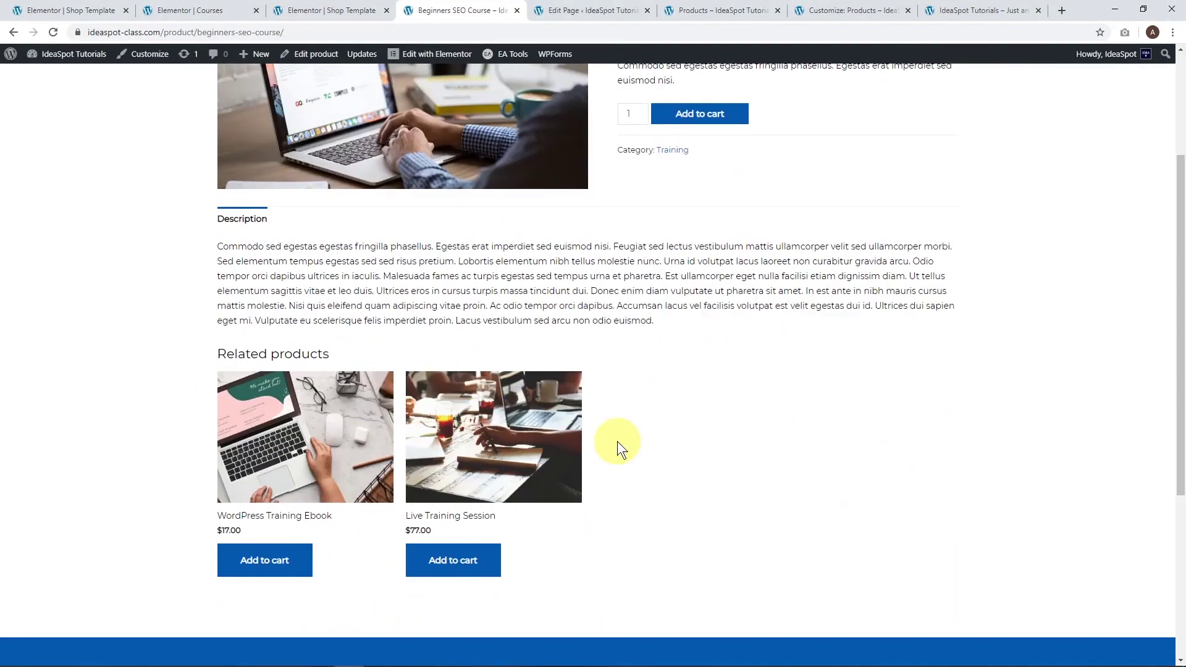
scroll(664, 455, "up", 3)
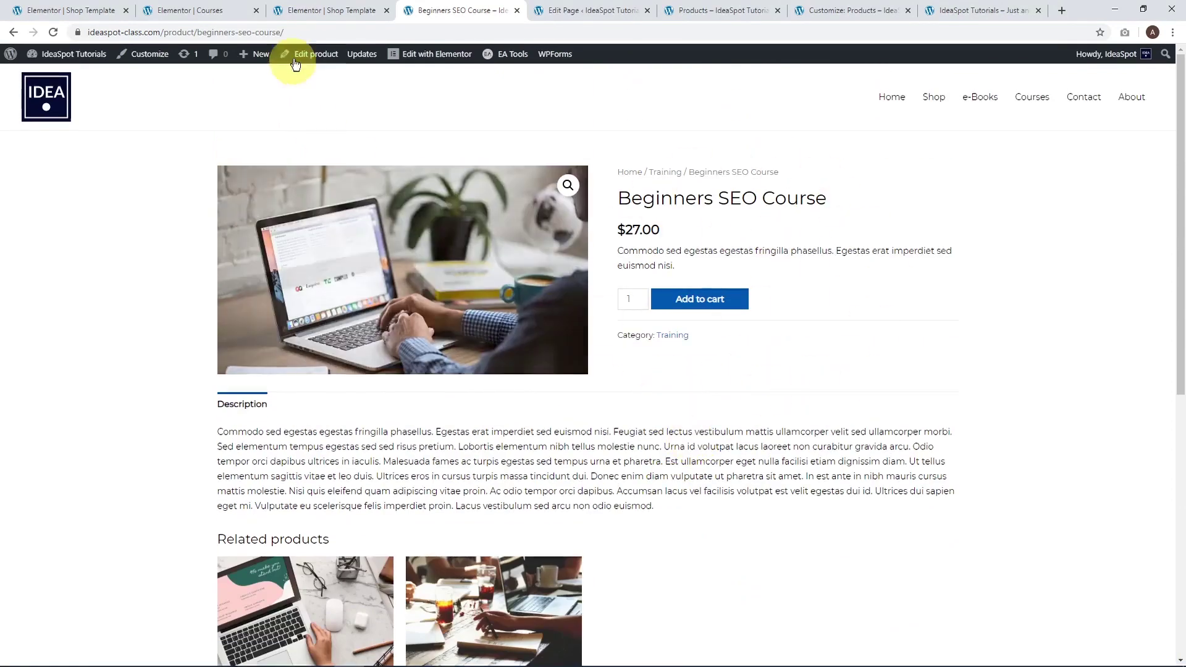
mouse_move(430, 59)
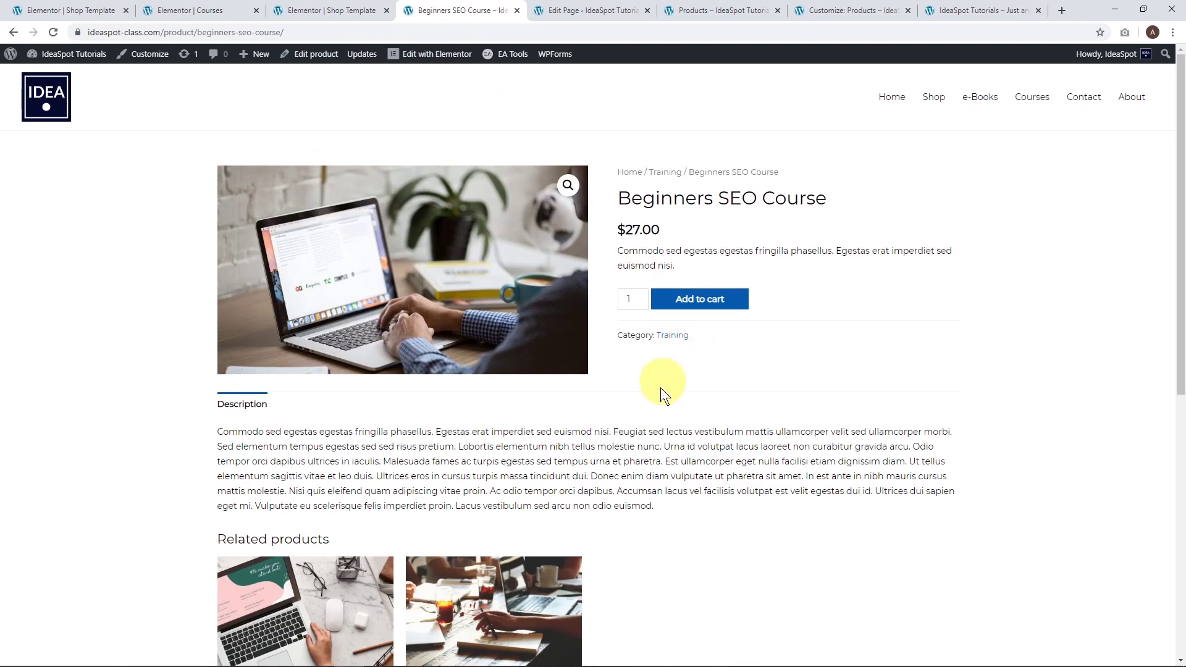
Step: Open the Shop package in the WooLentor Templates Library and examine the live preview of Shop Page Style One
key("ctrl+1")
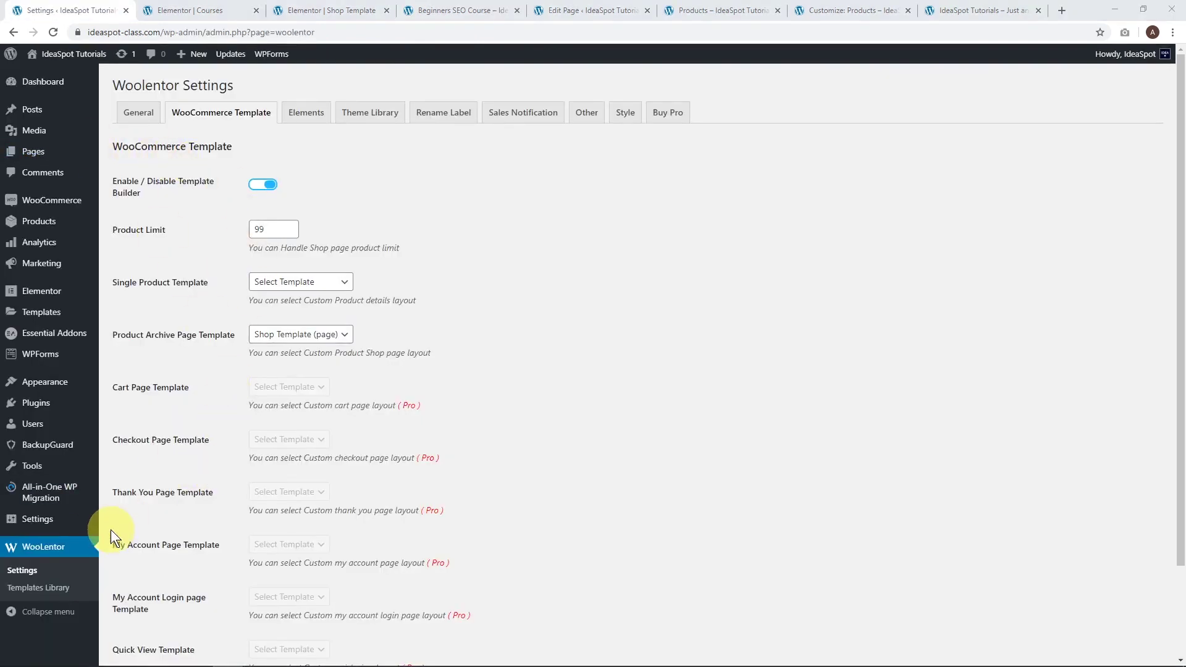
left_click(37, 590)
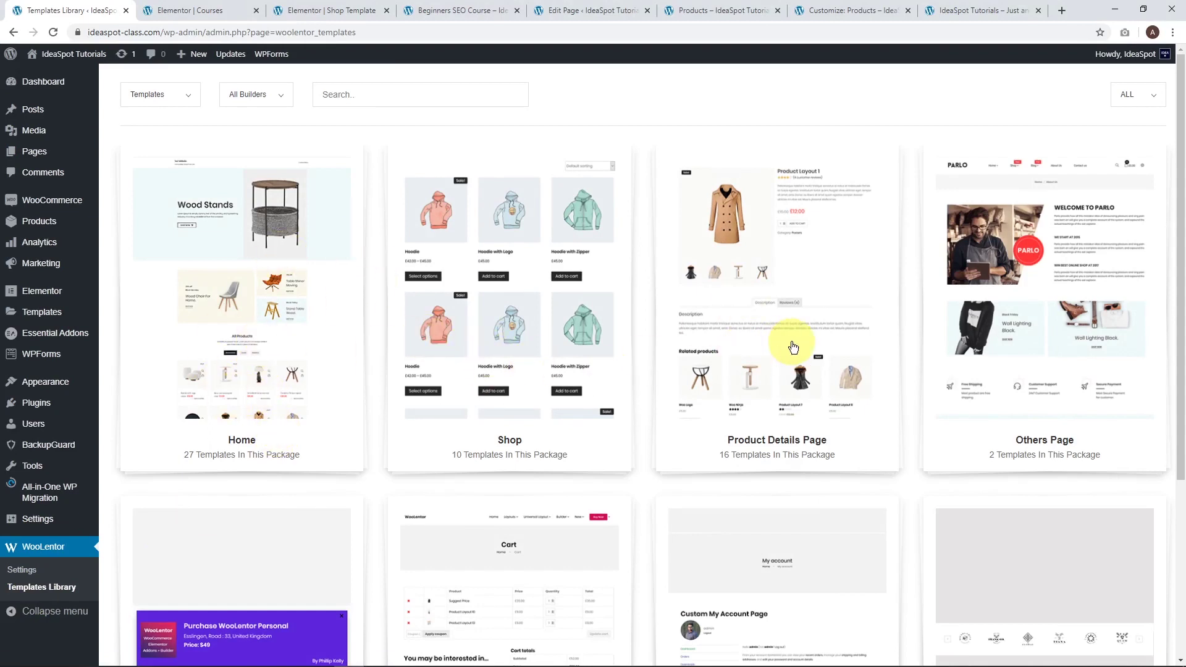
left_click(510, 446)
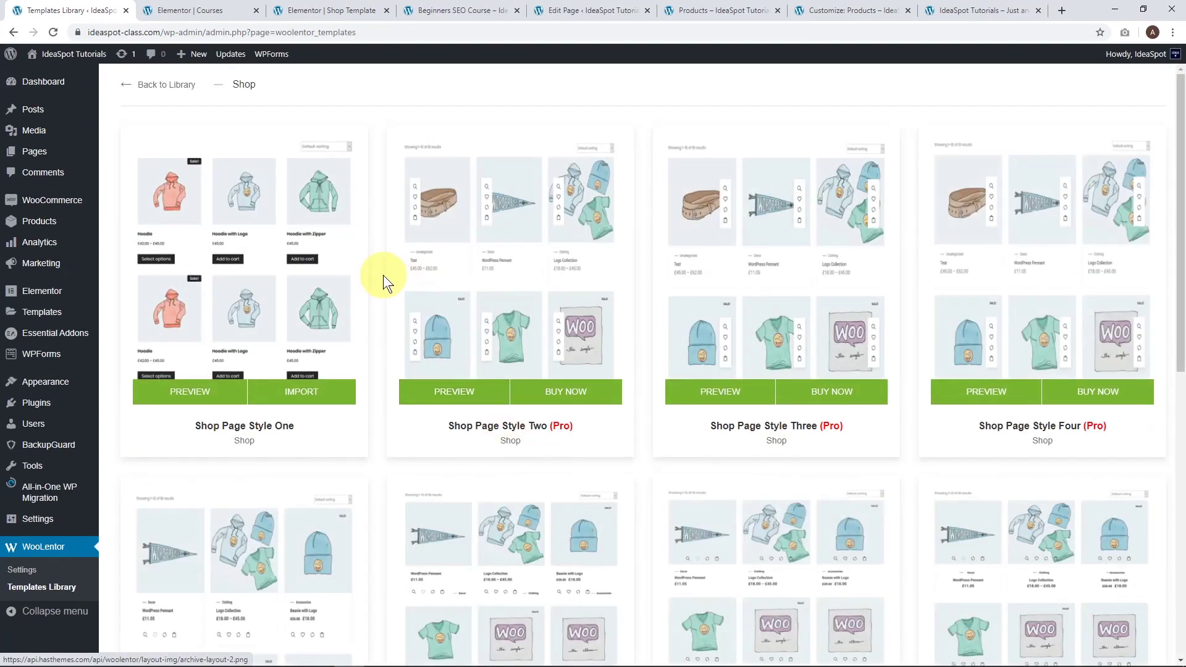
scroll(366, 326, "down", 5)
scroll(334, 358, "up", 4)
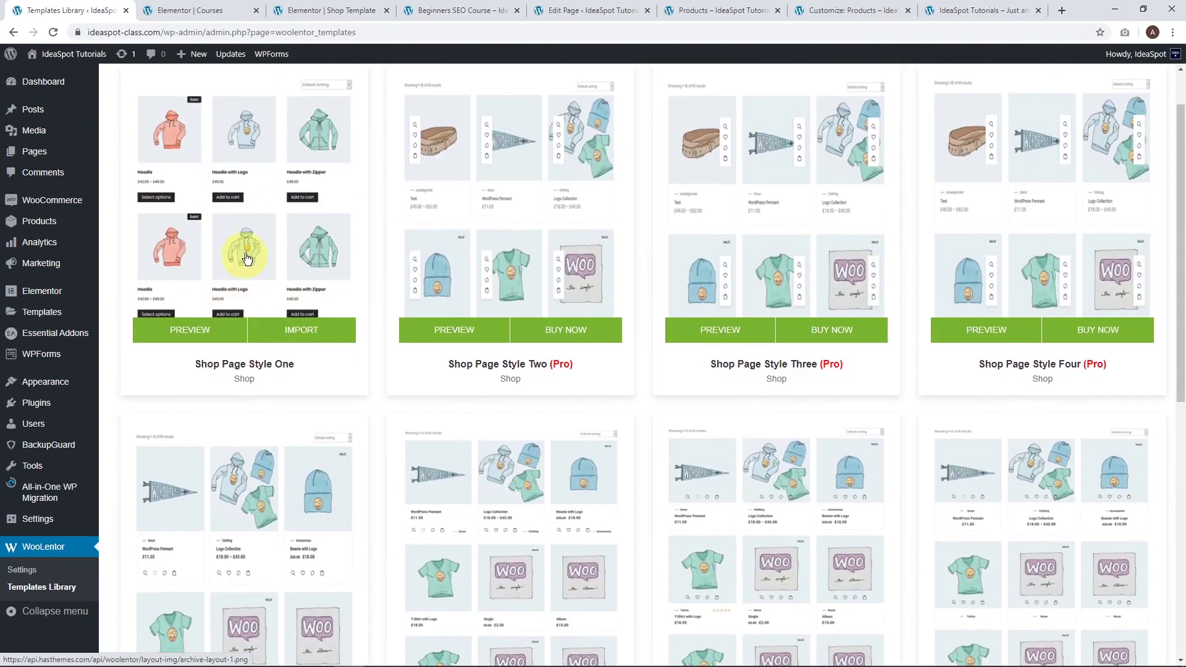
scroll(247, 329, "up", 1)
left_click(202, 394)
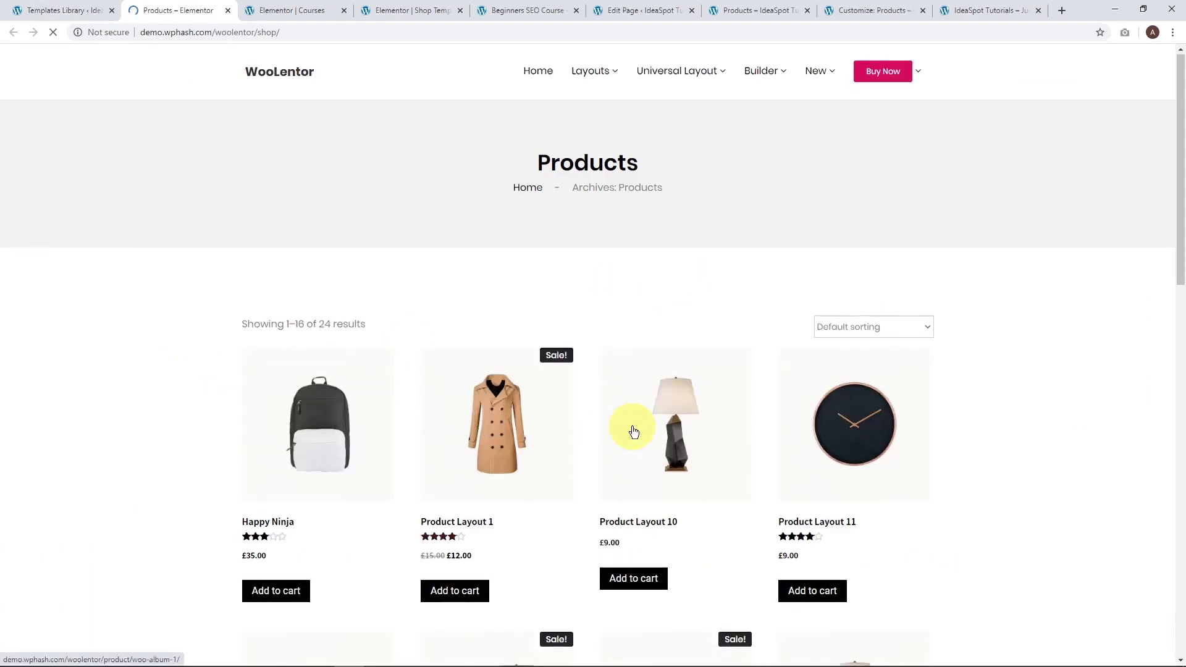
scroll(635, 423, "down", 7)
scroll(639, 401, "up", 7)
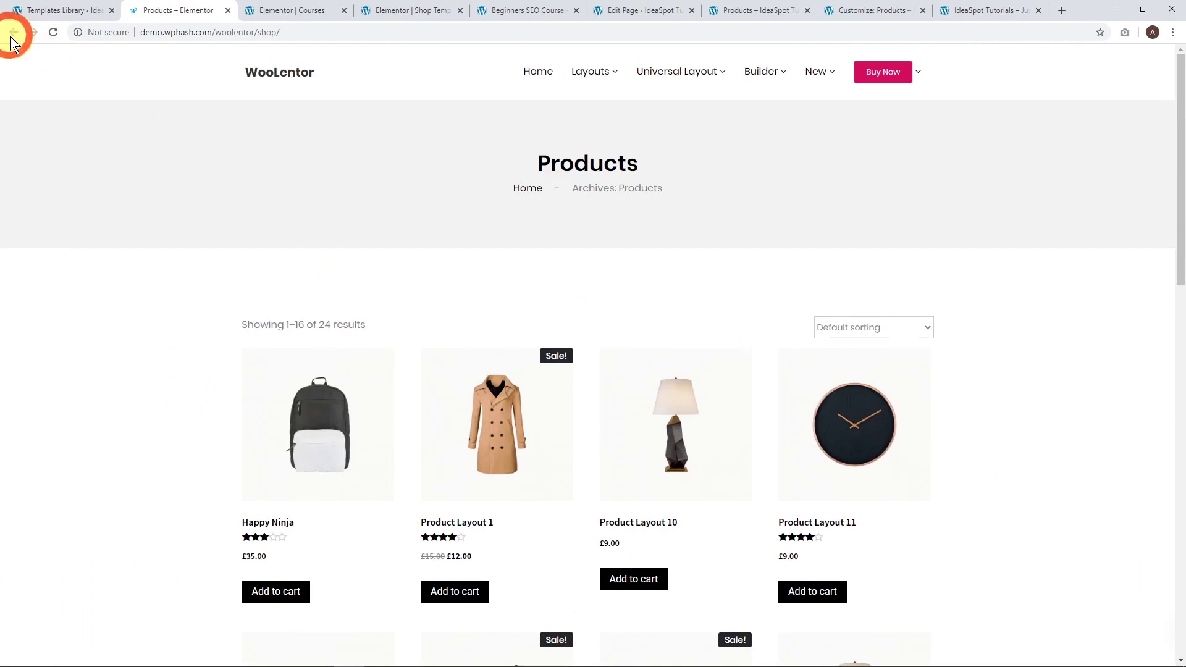
Step: Go back to the WooLentor Templates Library and open the Product Details Page template package
left_click(37, 10)
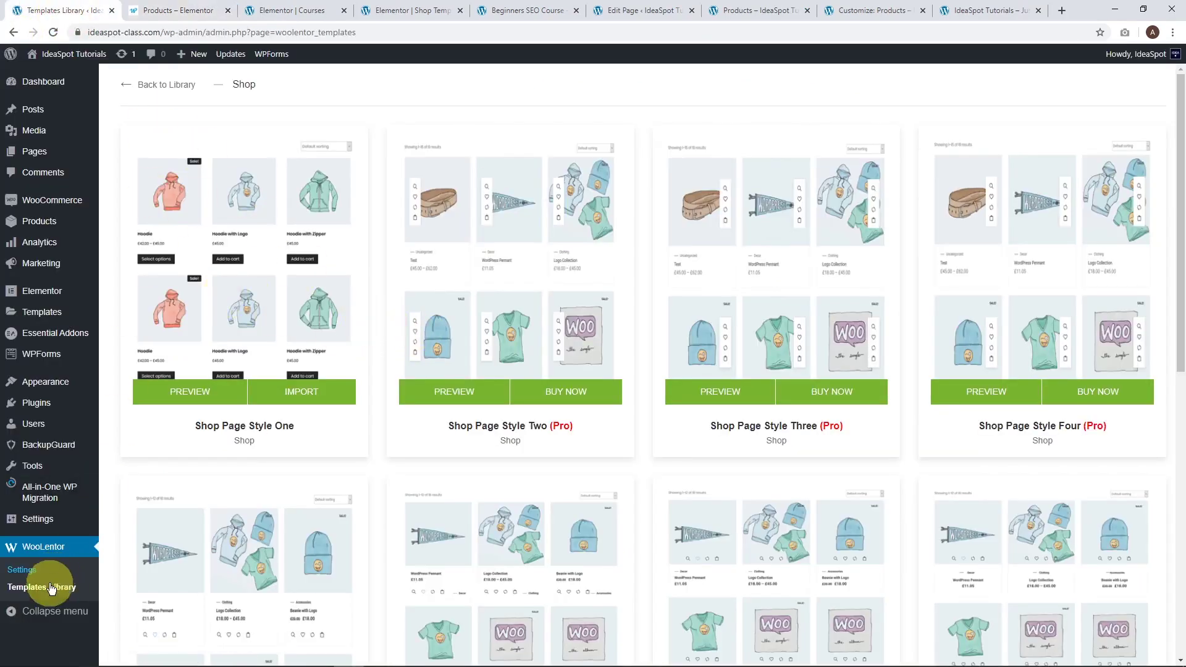
left_click(158, 85)
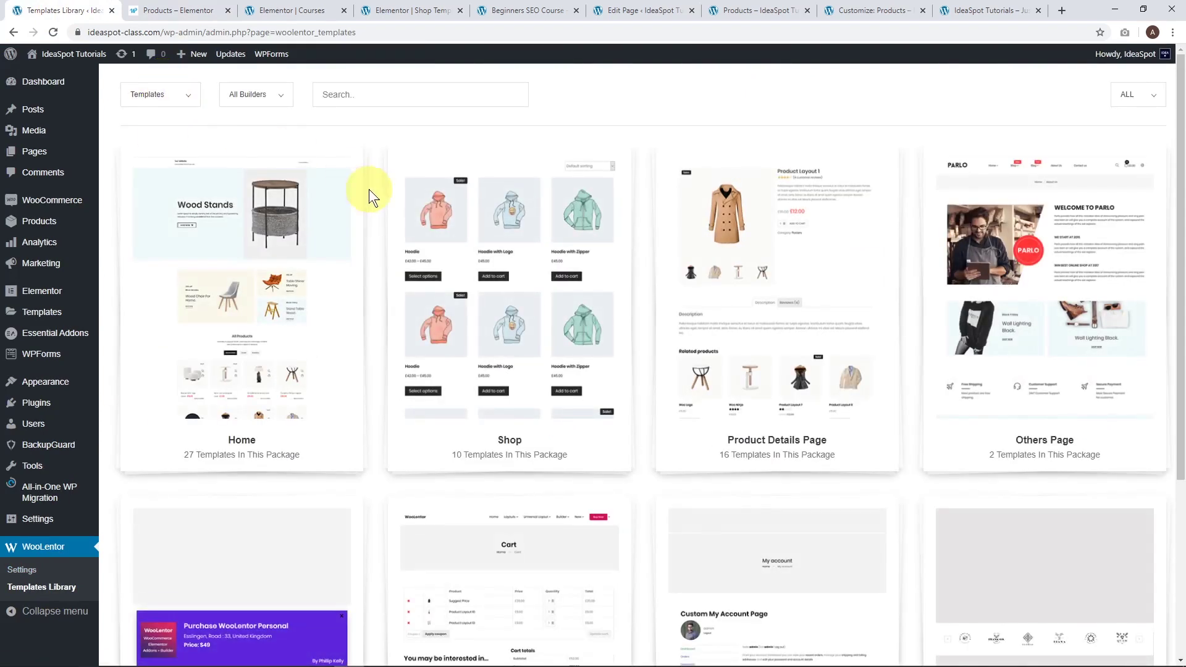
left_click(766, 287)
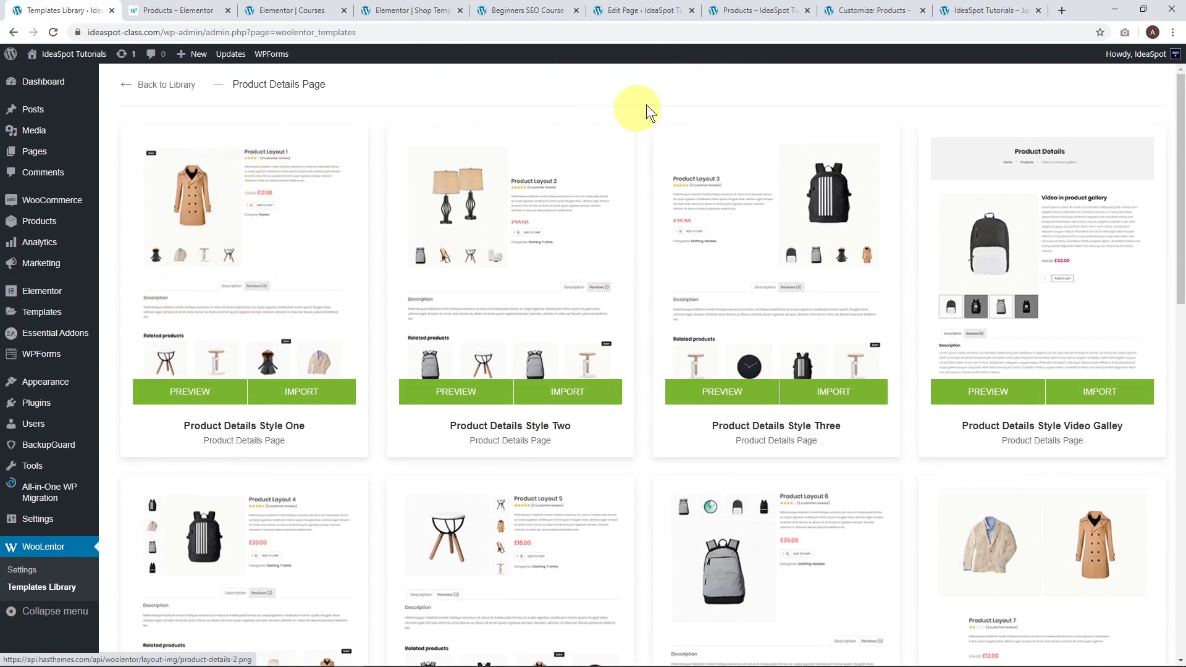
Step: Open the Beginners SEO Course from the other live Shop page tab and check its default product layout
left_click(749, 10)
left_click(430, 368)
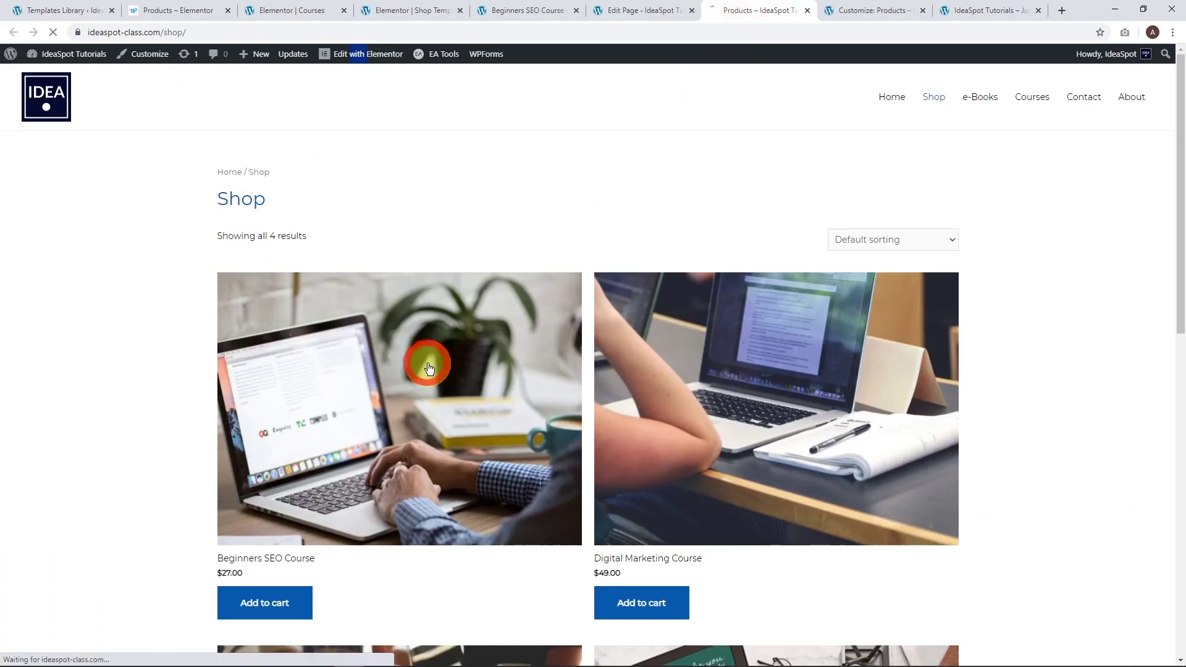
scroll(462, 520, "down", 1)
scroll(462, 520, "up", 1)
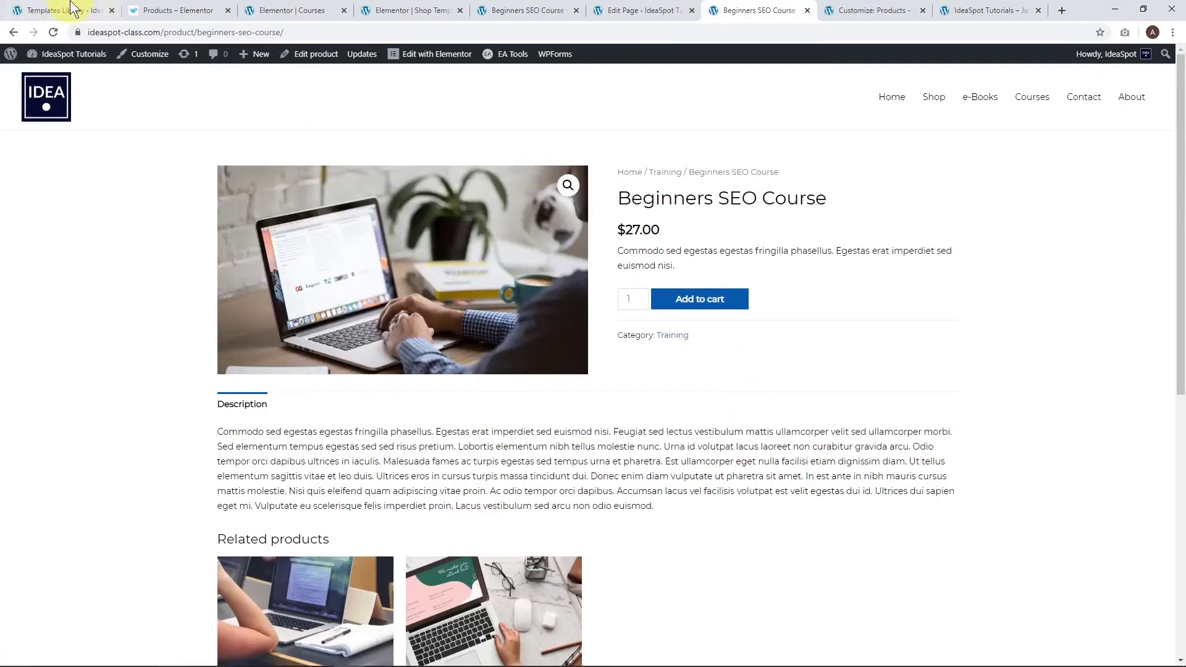
Step: Import the Product Details Style One template into the library from WooLentor's Product Details Page package
left_click(58, 13)
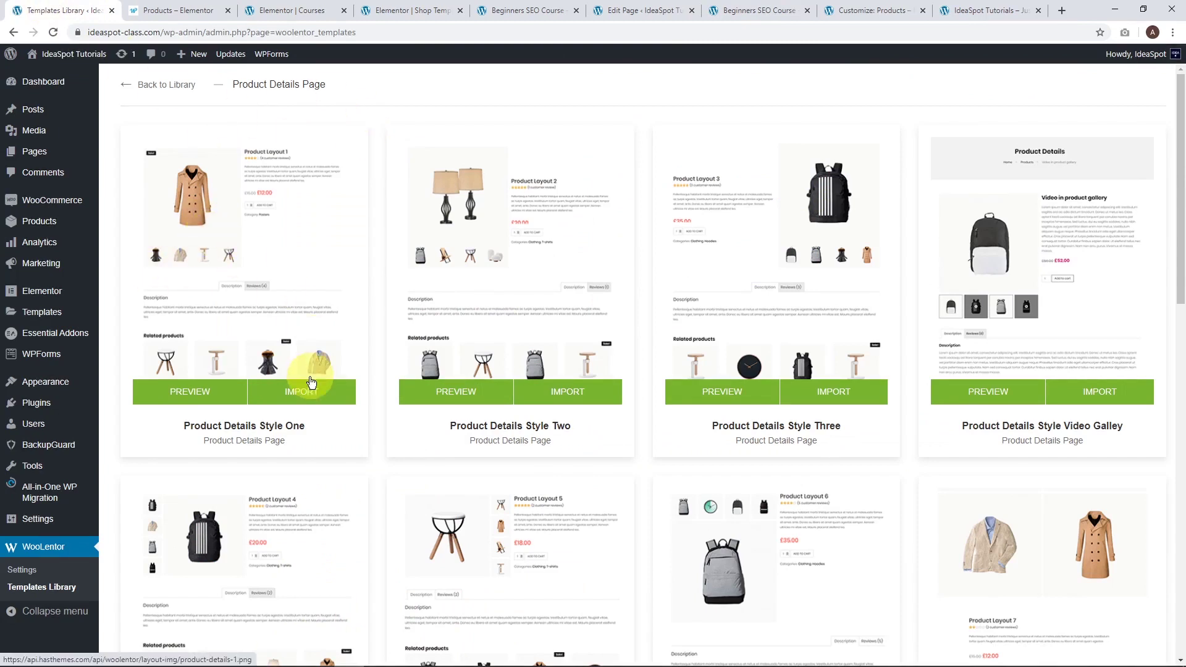
left_click(301, 393)
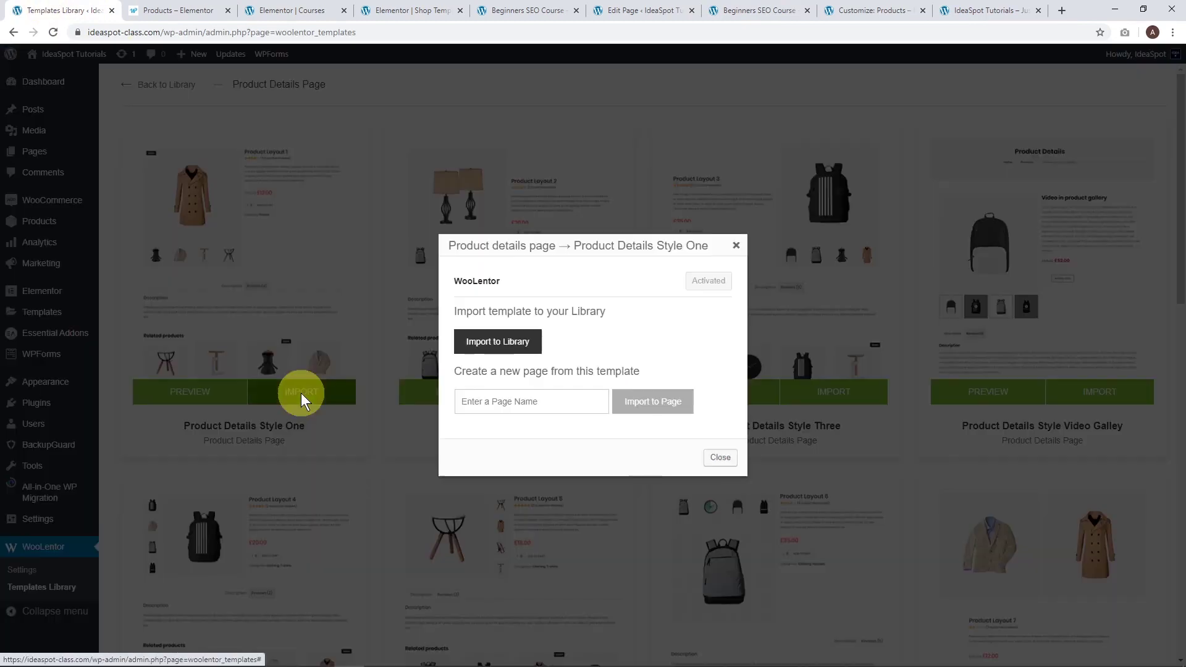
left_click(492, 343)
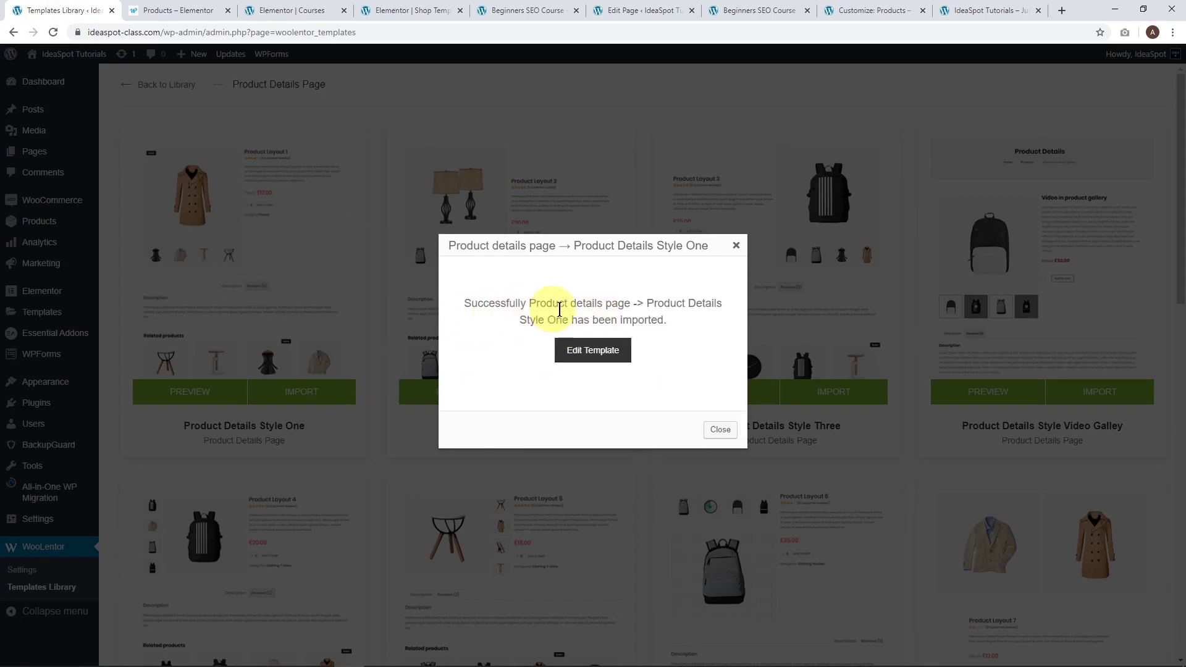
left_click(720, 430)
Step: Open the imported Product Details Style One template from the saved templates for editing with Elementor
mouse_move(52, 310)
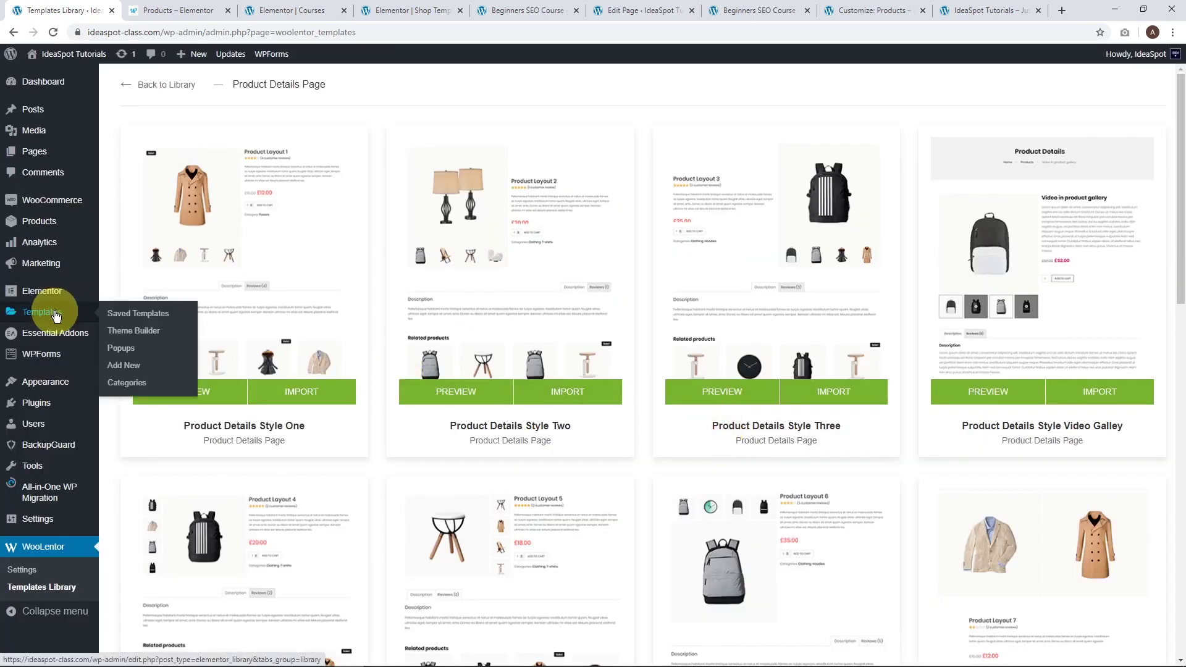
left_click(149, 321)
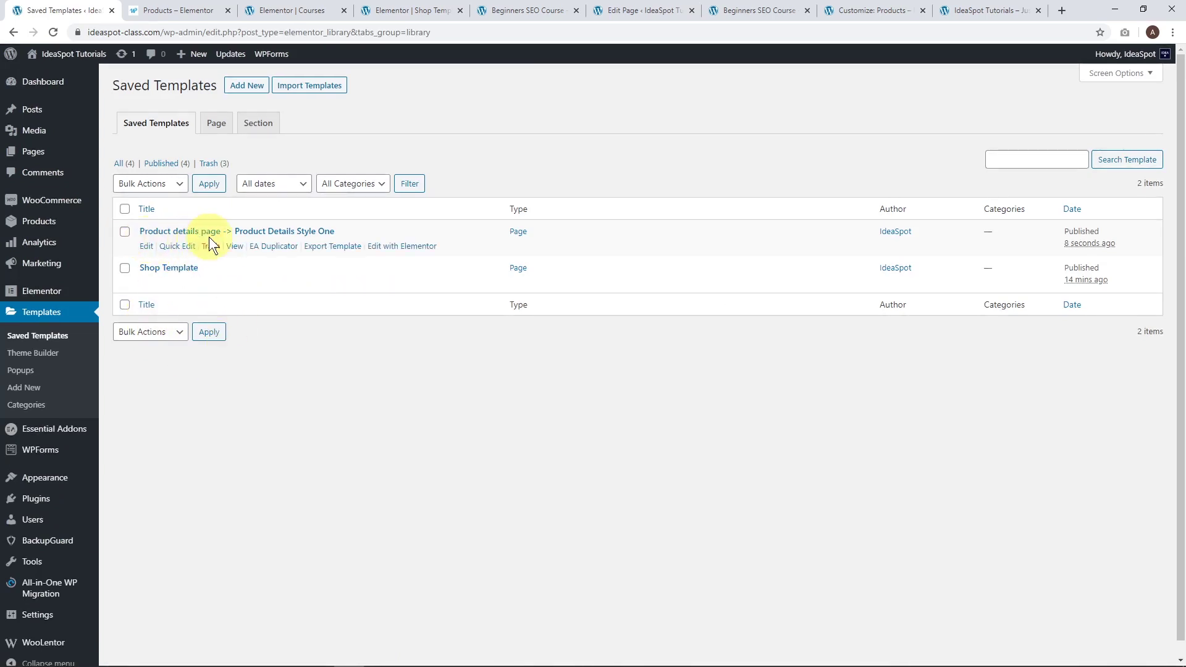
left_click(396, 246)
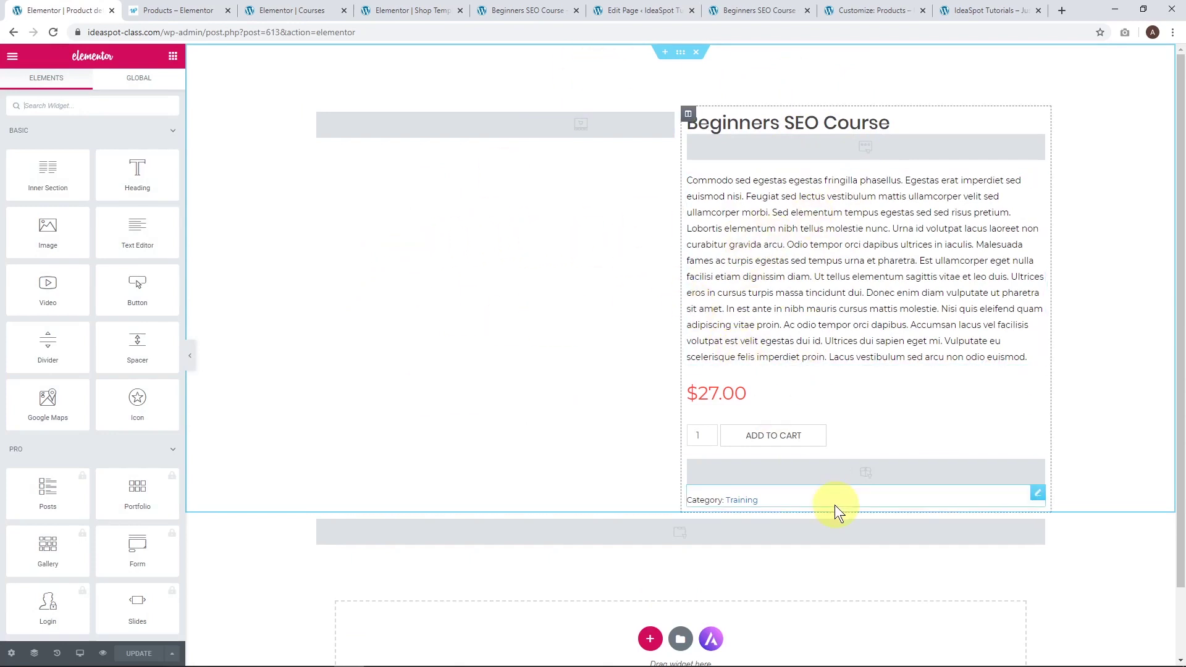
Step: Delete the product category widget from the template and inspect the Product Data Tabs widget's style settings
right_click(1038, 499)
left_click(1051, 652)
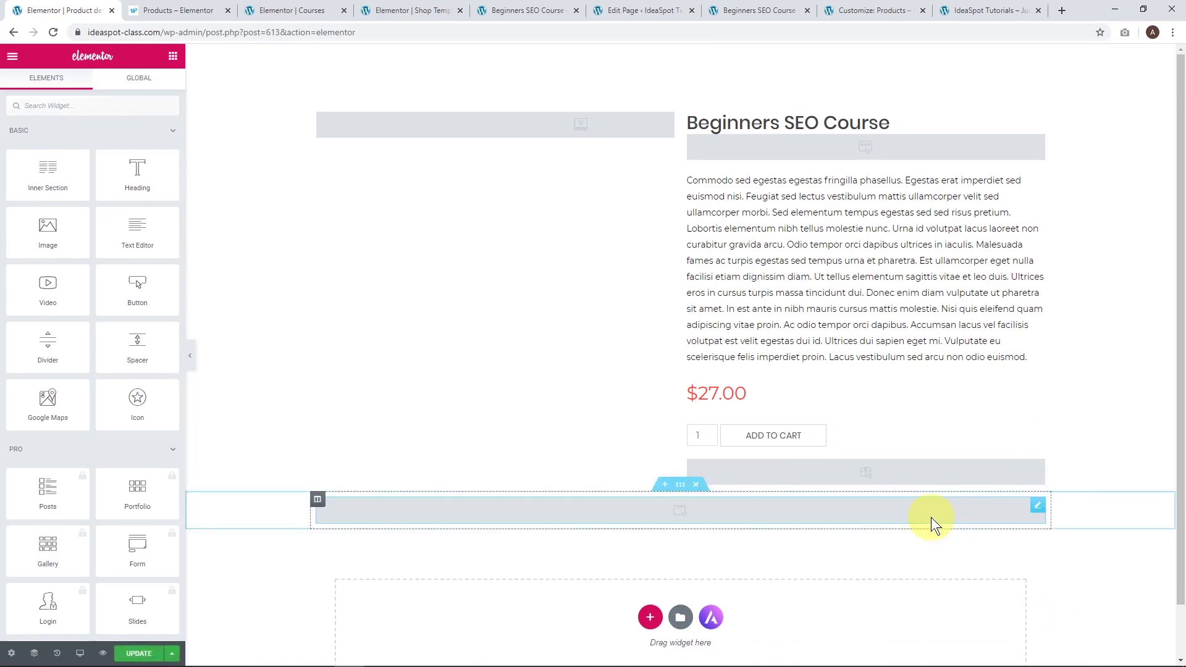
left_click(1037, 511)
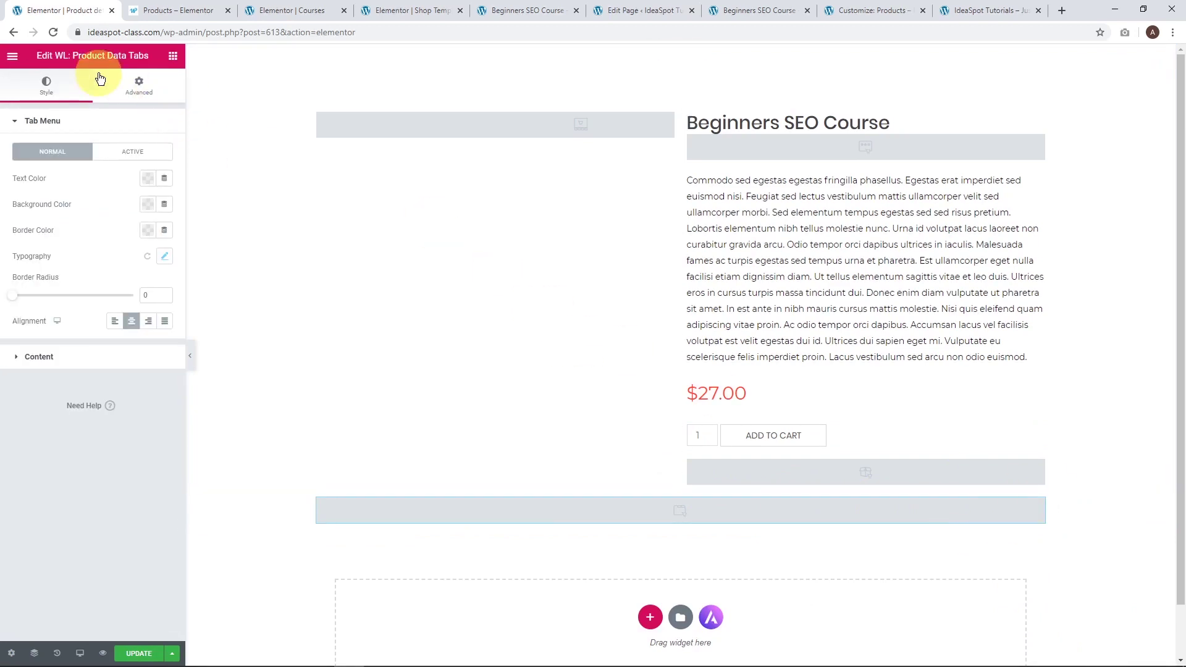
left_click(1038, 186)
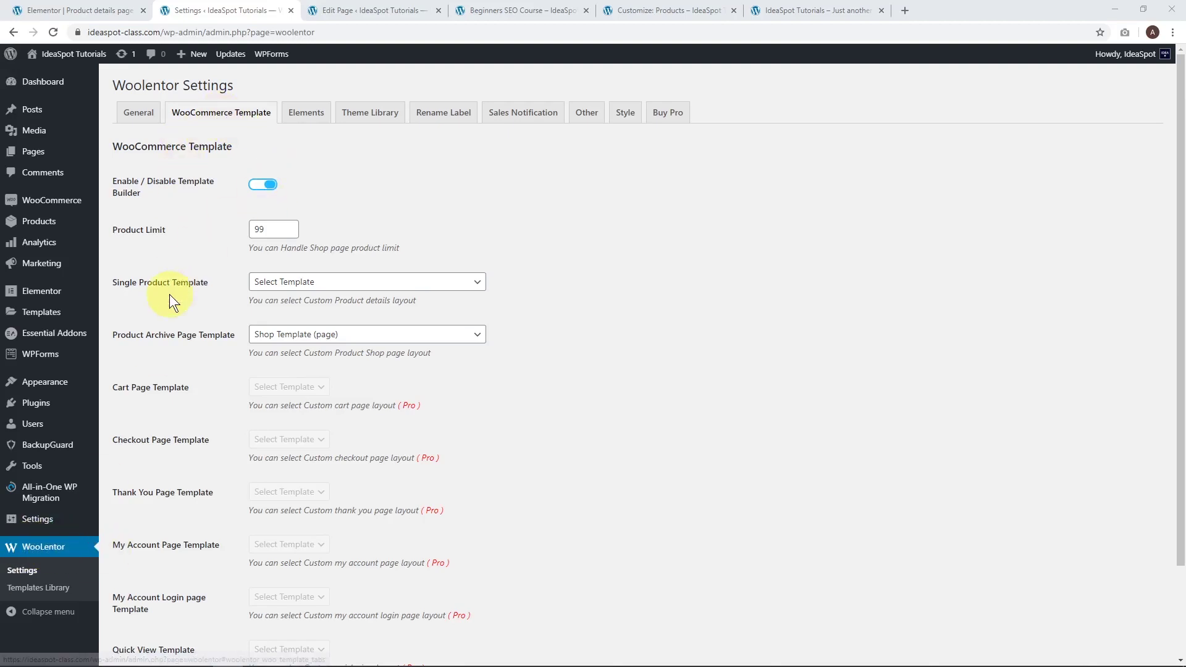
Step: Set WooLentor's Single Product Template to Product details page -> Product Details Style One (page) and save the settings
left_click(289, 282)
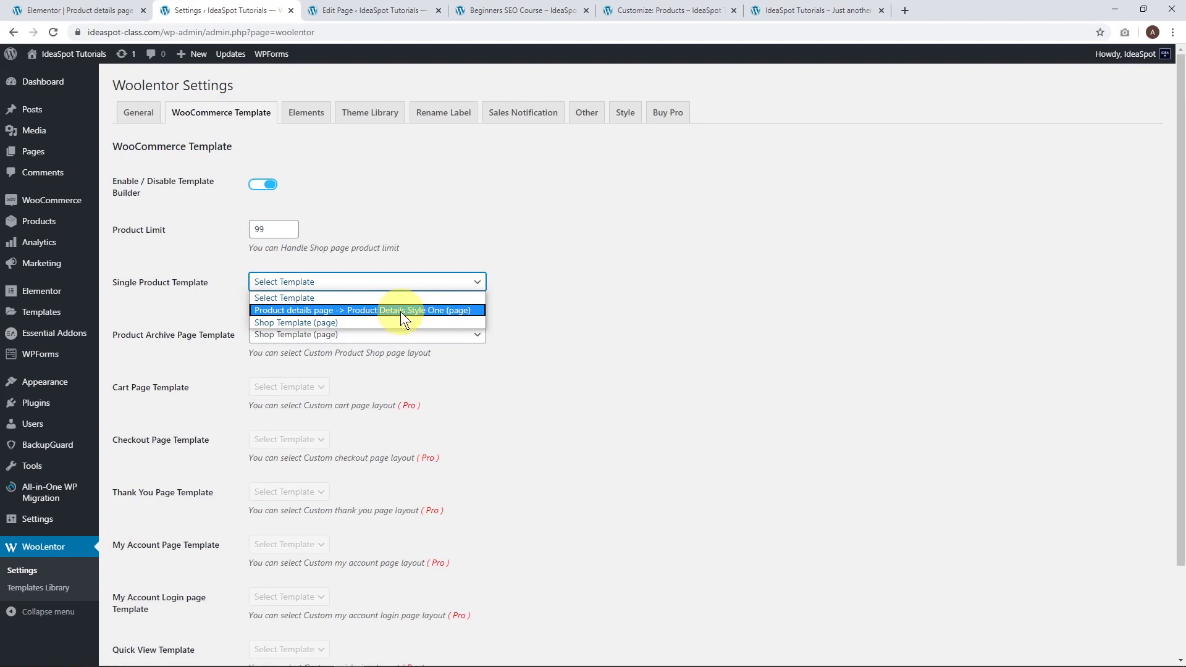
left_click(432, 310)
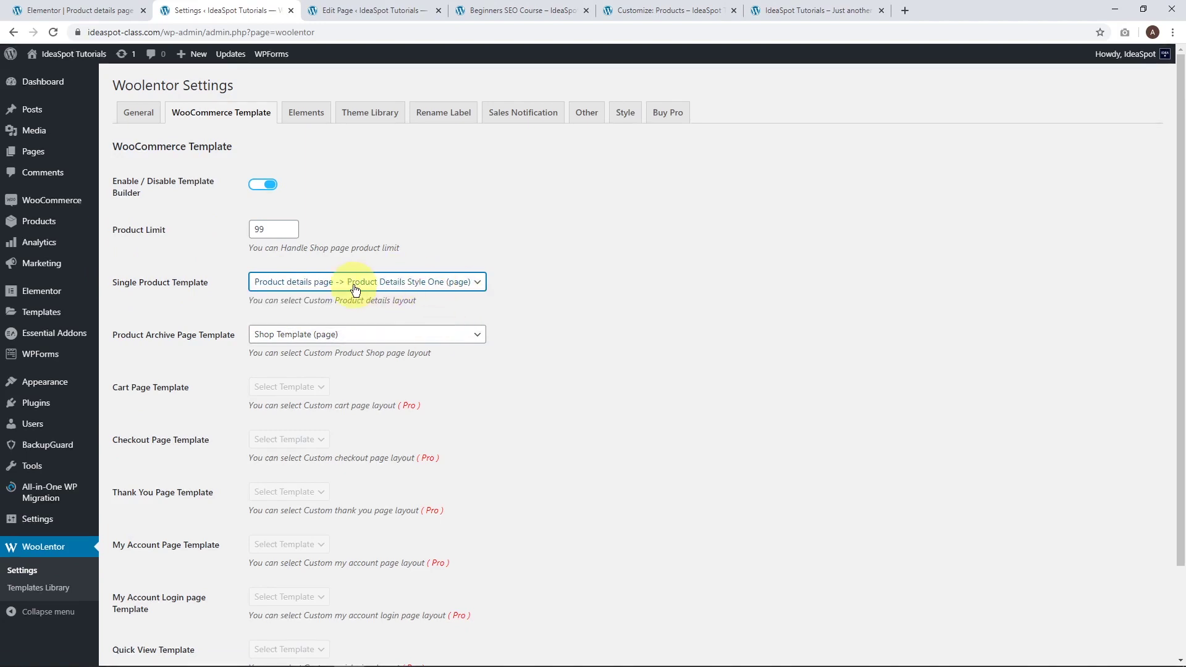
scroll(341, 284, "down", 3)
left_click(141, 601)
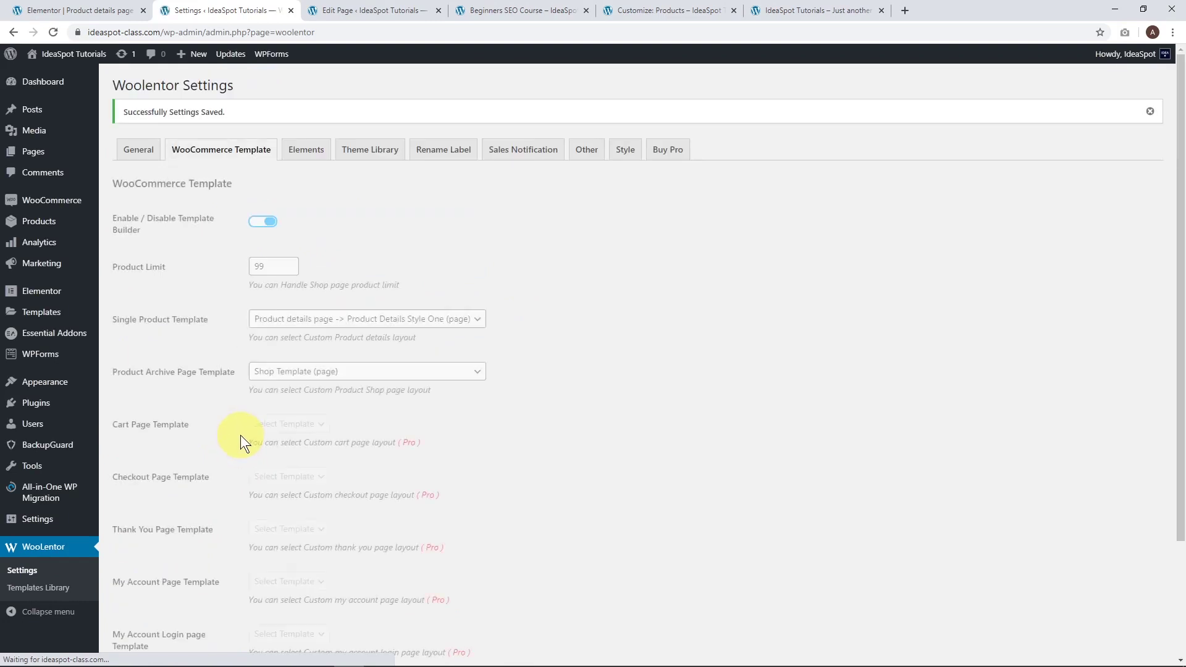
Step: Reload the live Beginners SEO Course page and review it with the assigned product template
left_click(504, 9)
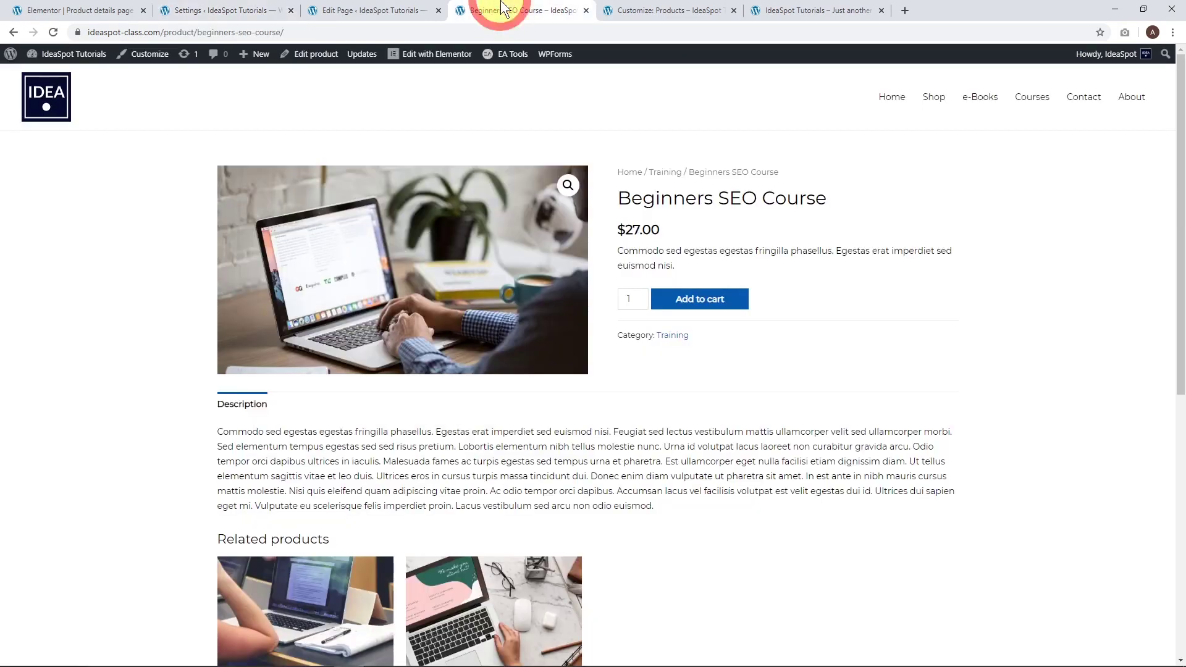
left_click(53, 32)
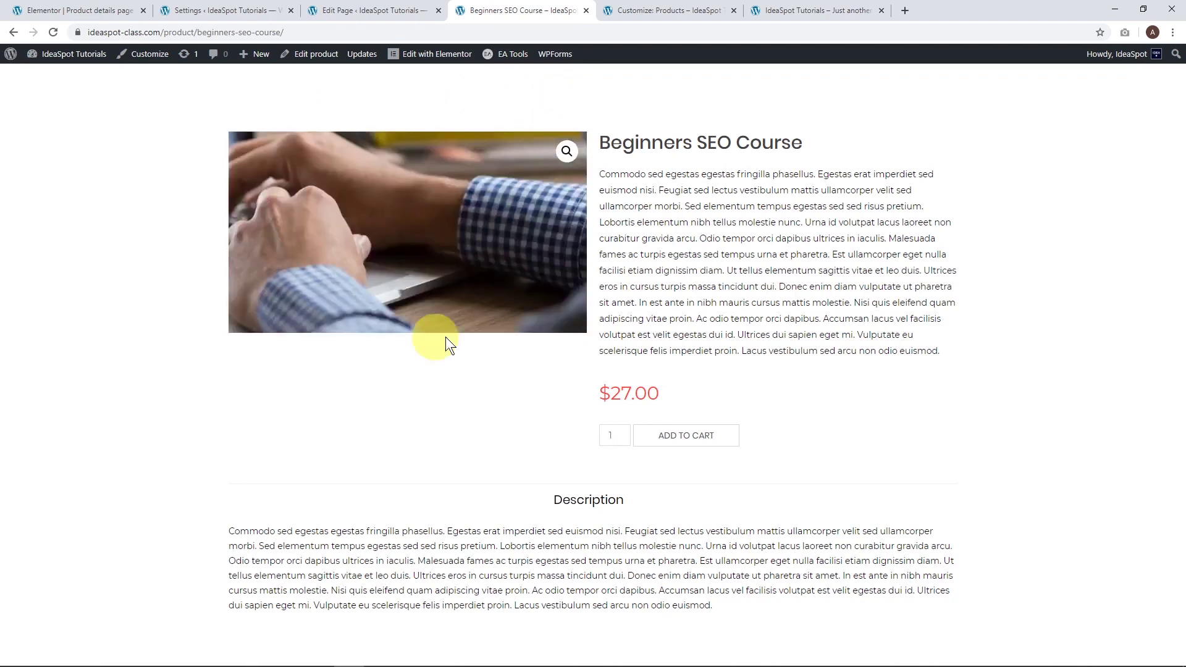
Step: Return to the WordPress dashboard and open the list of saved Elementor templates
left_click(193, 7)
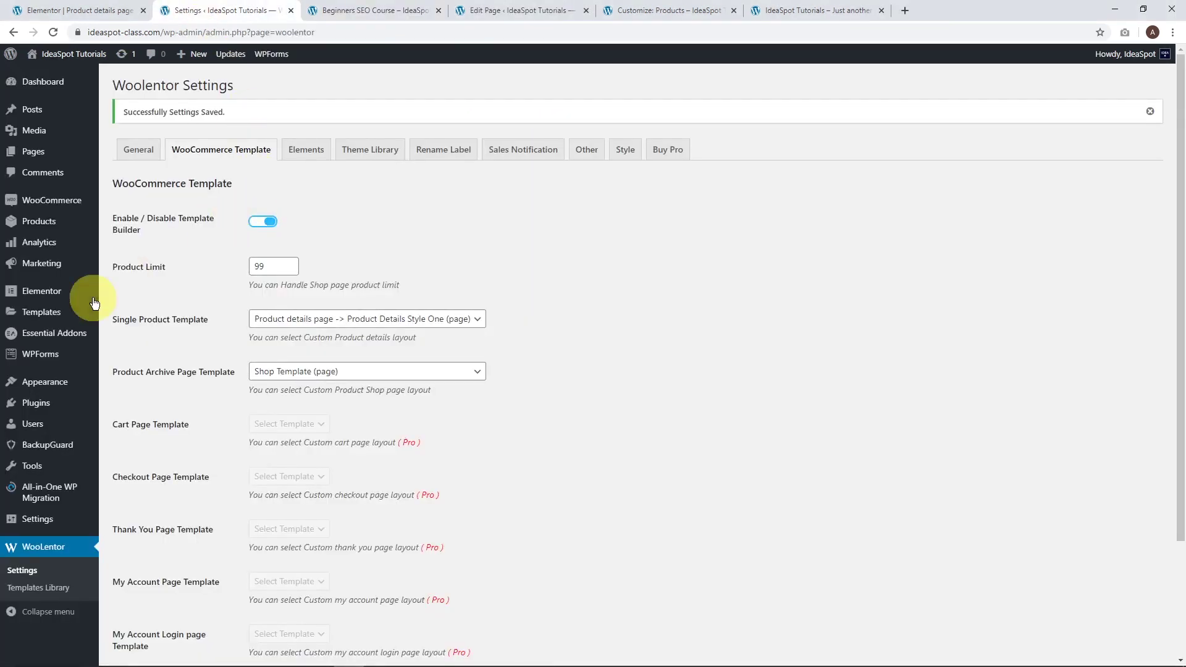
mouse_move(65, 312)
left_click(130, 315)
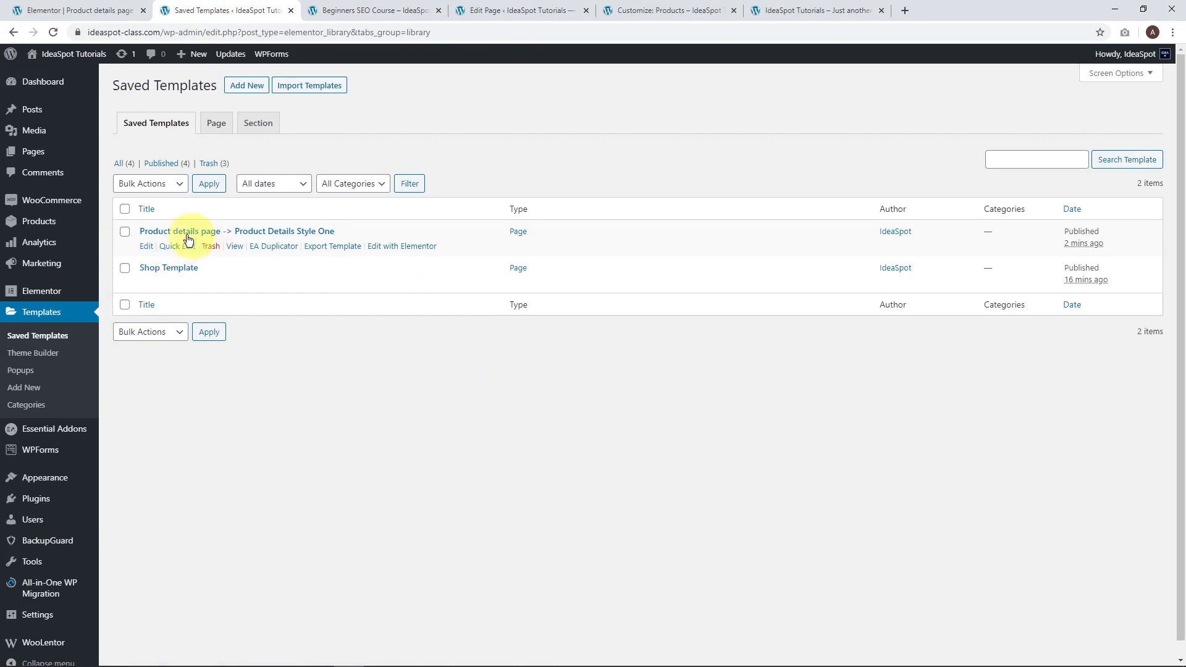
Step: Set the Product Details Style One template's page template to Default Template and update it
left_click(147, 246)
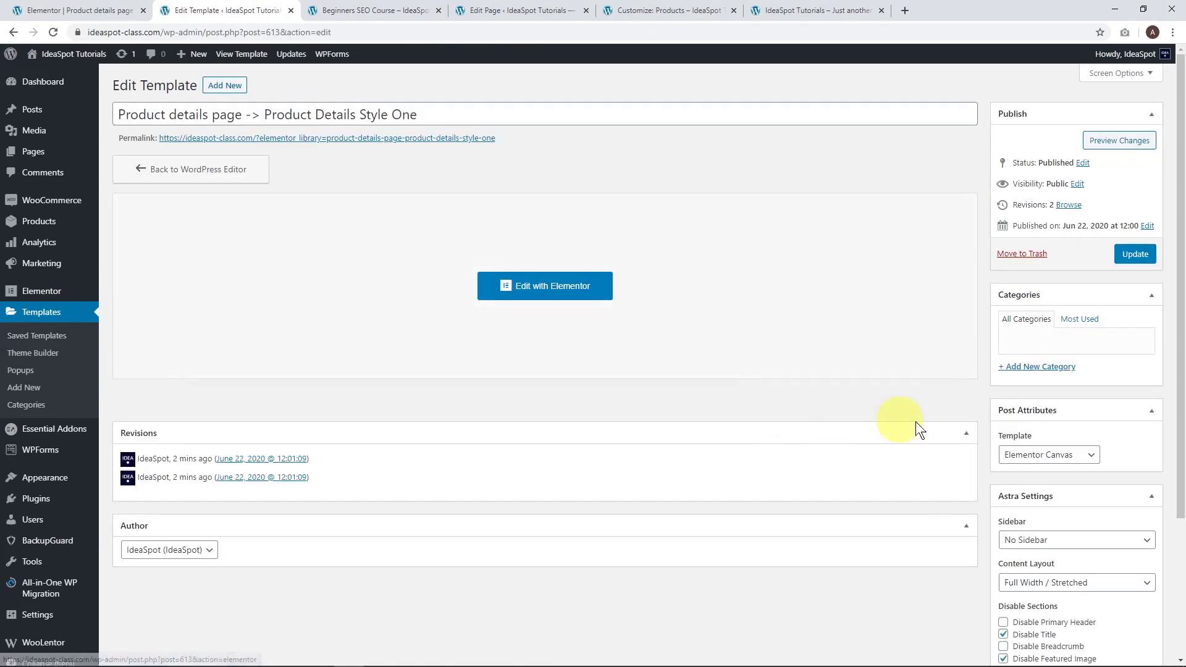
scroll(1058, 435, "down", 3)
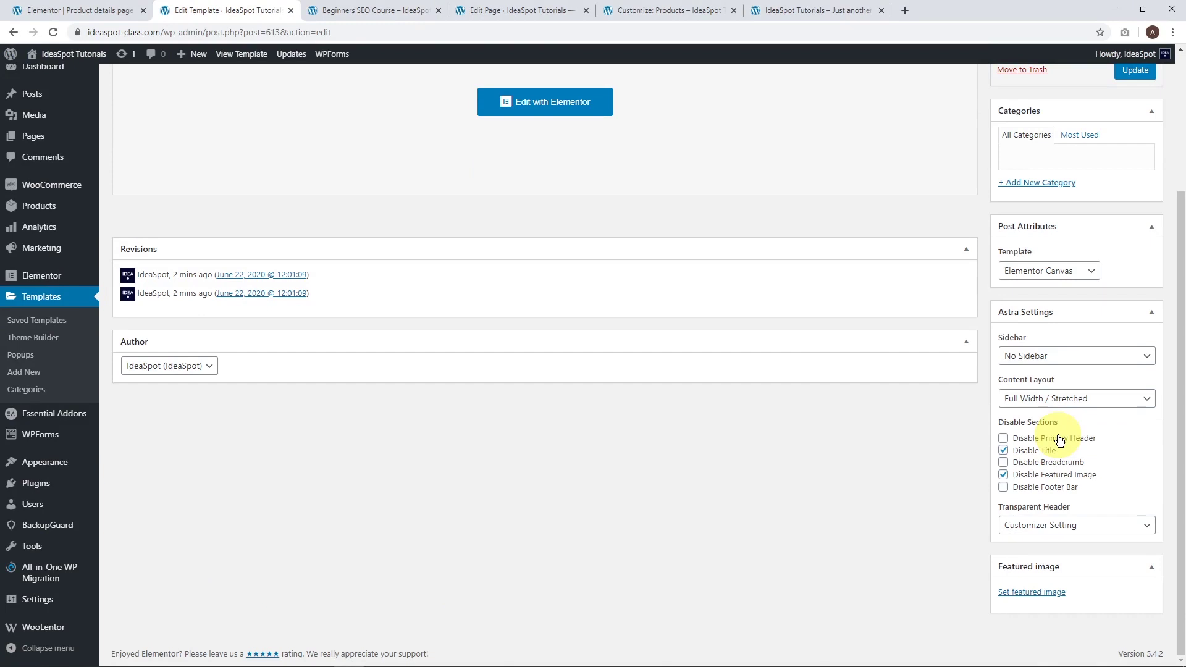
left_click(1038, 276)
left_click(1032, 284)
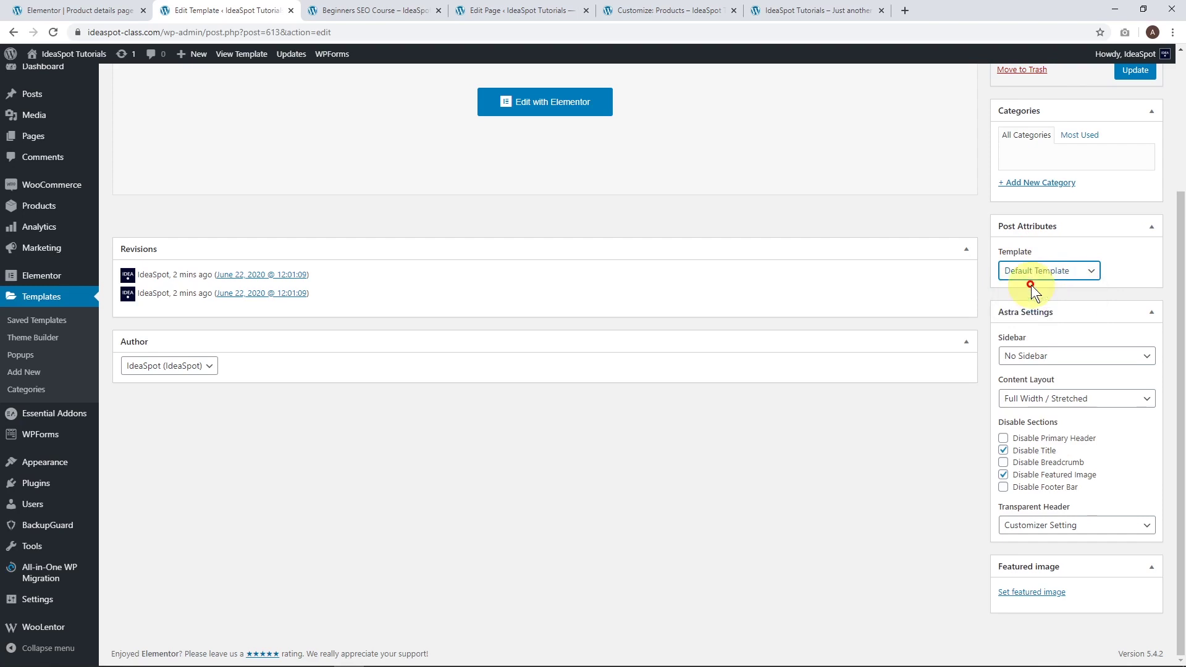
left_click(1134, 71)
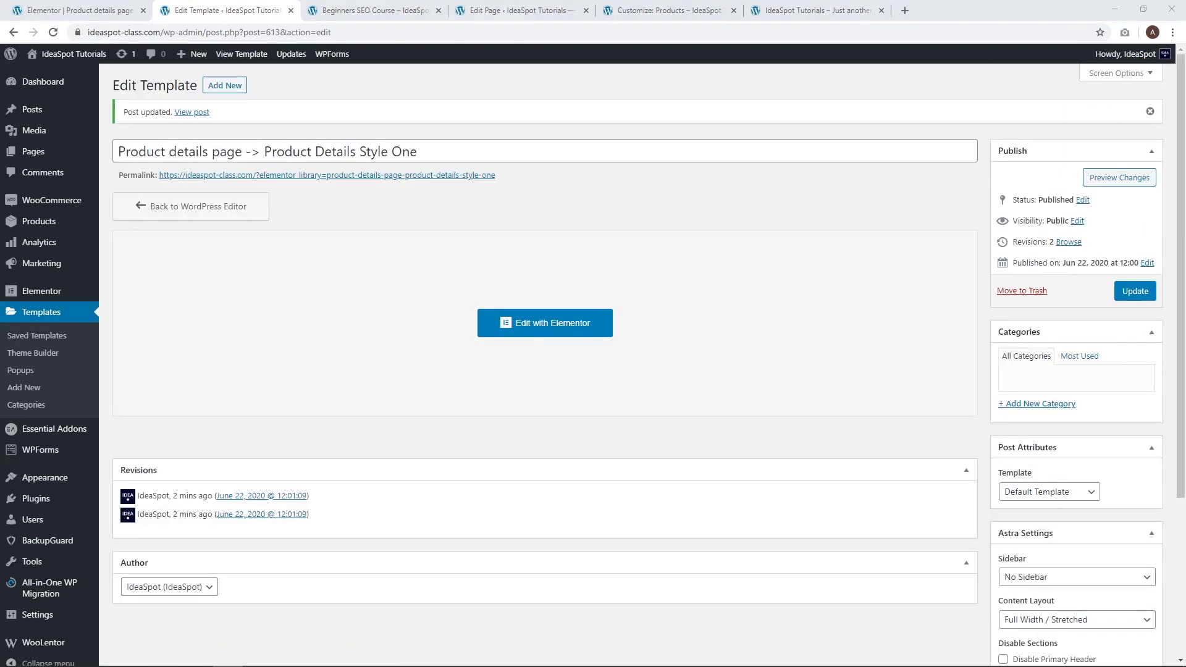
Step: Reload the live Beginners SEO Course page and review its layout from header to footer
left_click(332, 9)
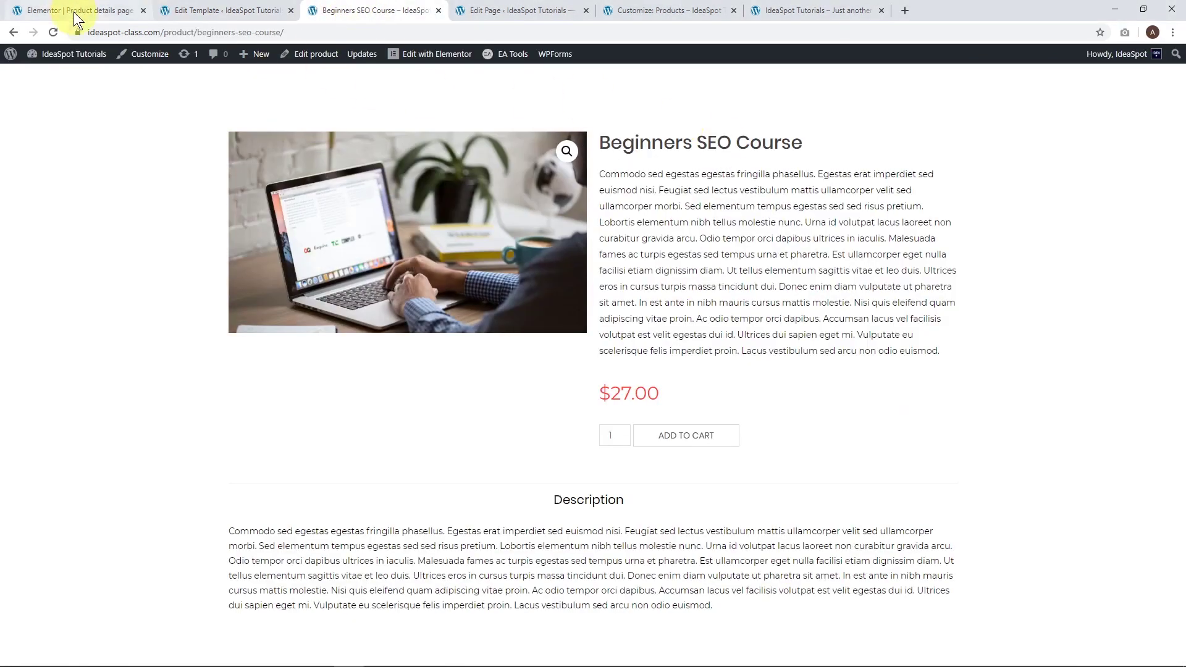
left_click(54, 32)
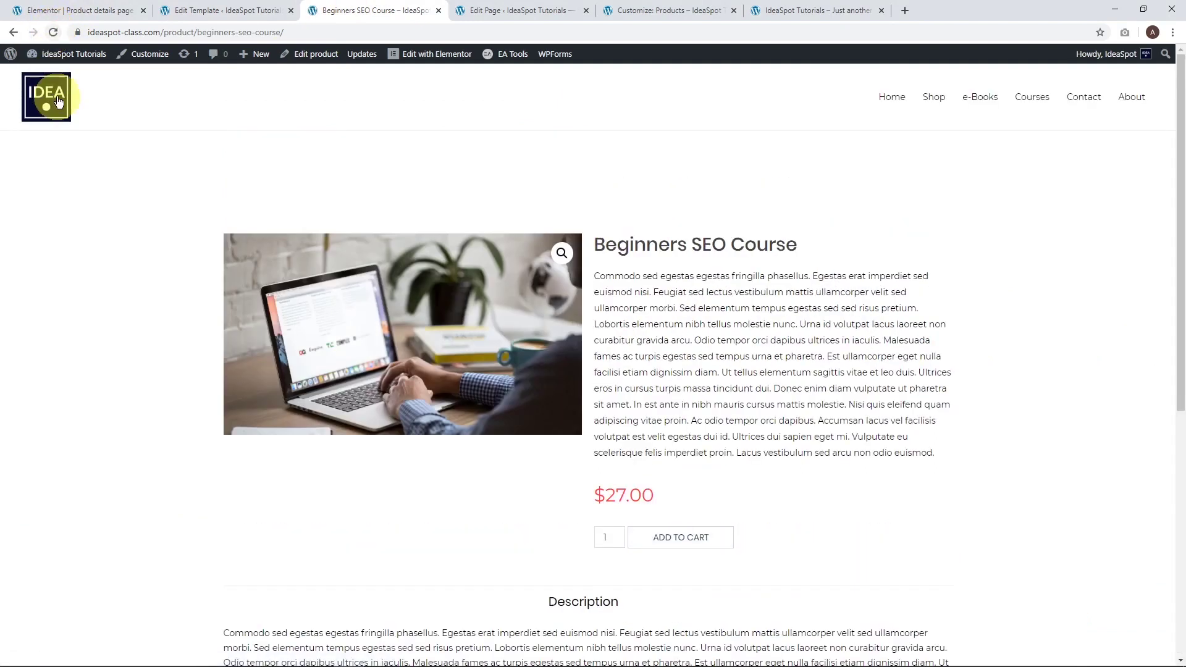
scroll(771, 334, "down", 6)
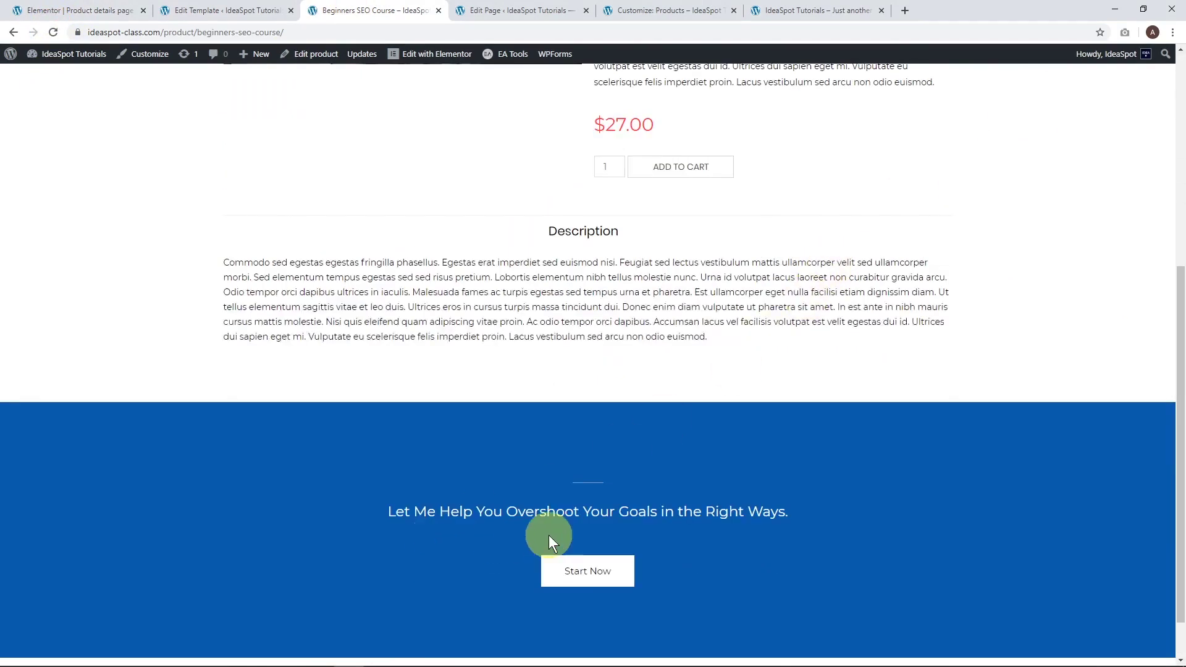
scroll(568, 537, "up", 5)
scroll(680, 370, "up", 2)
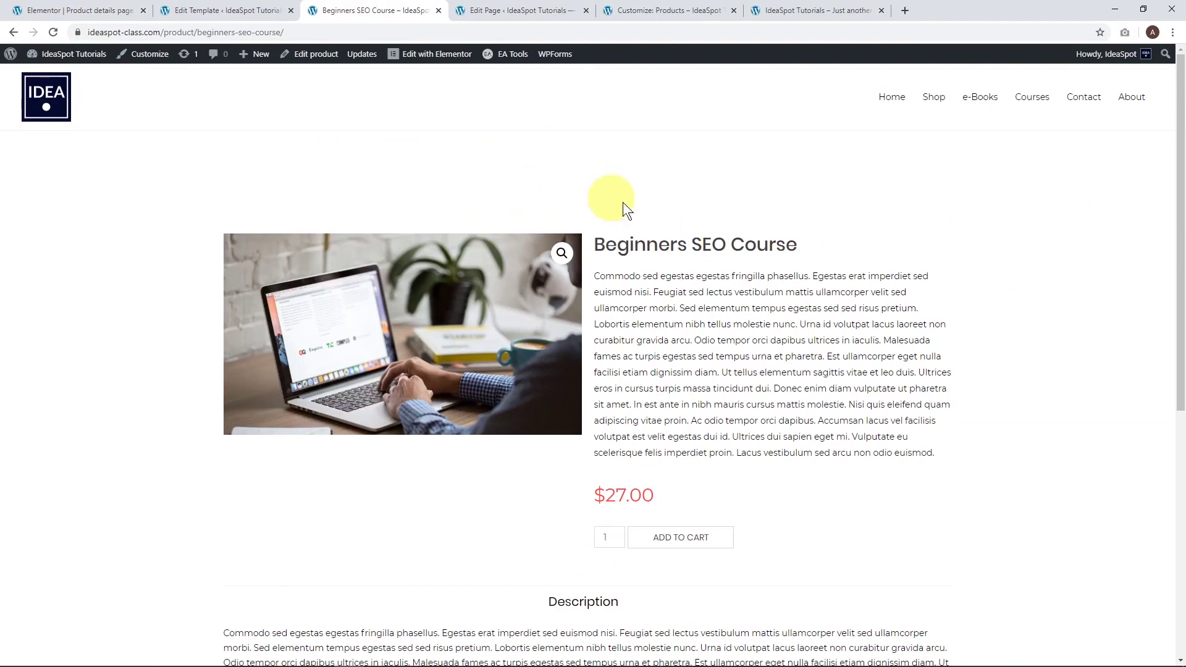
scroll(655, 475, "down", 2)
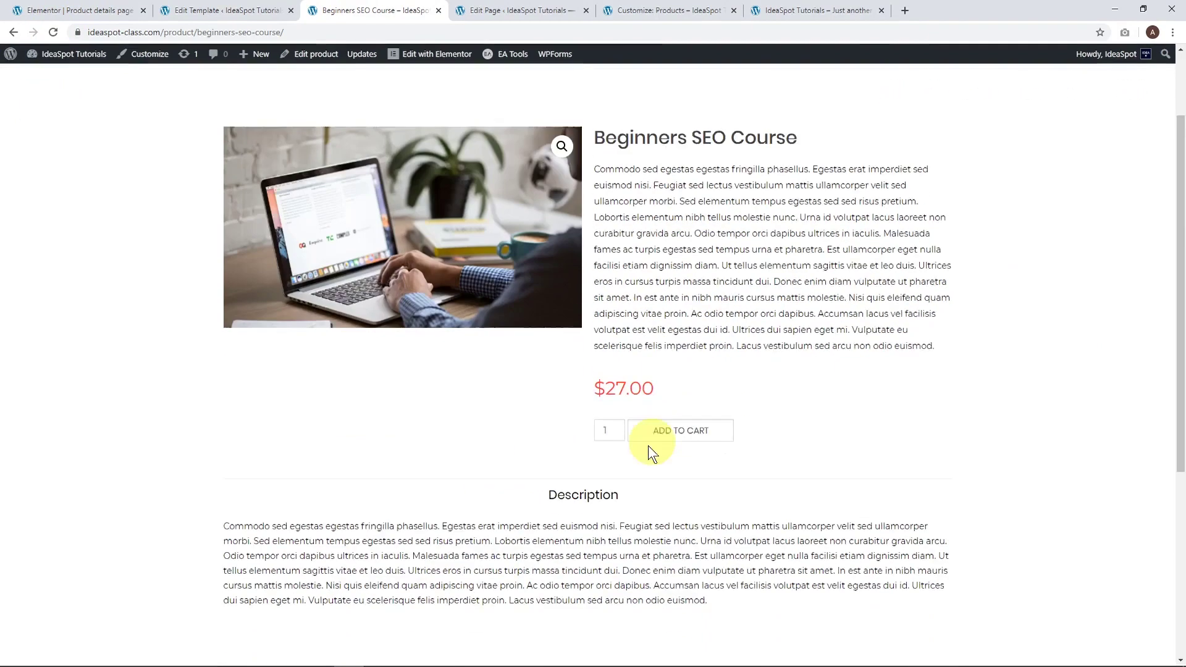
scroll(605, 433, "up", 2)
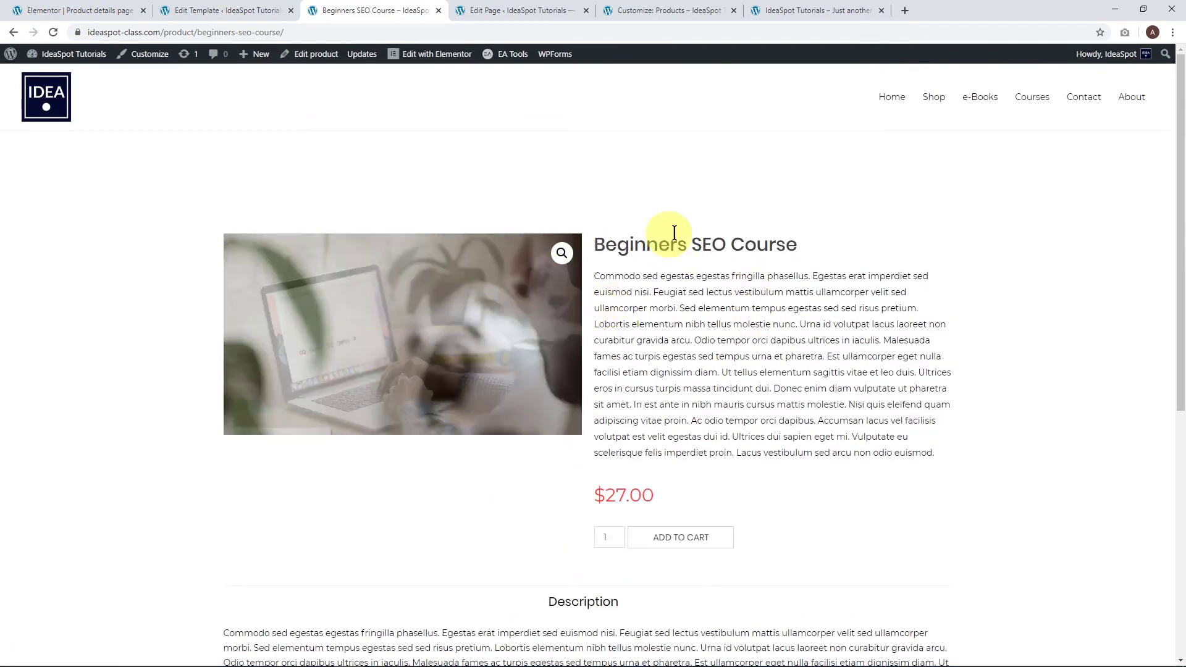
scroll(555, 342, "down", 3)
scroll(547, 461, "up", 1)
scroll(546, 460, "up", 2)
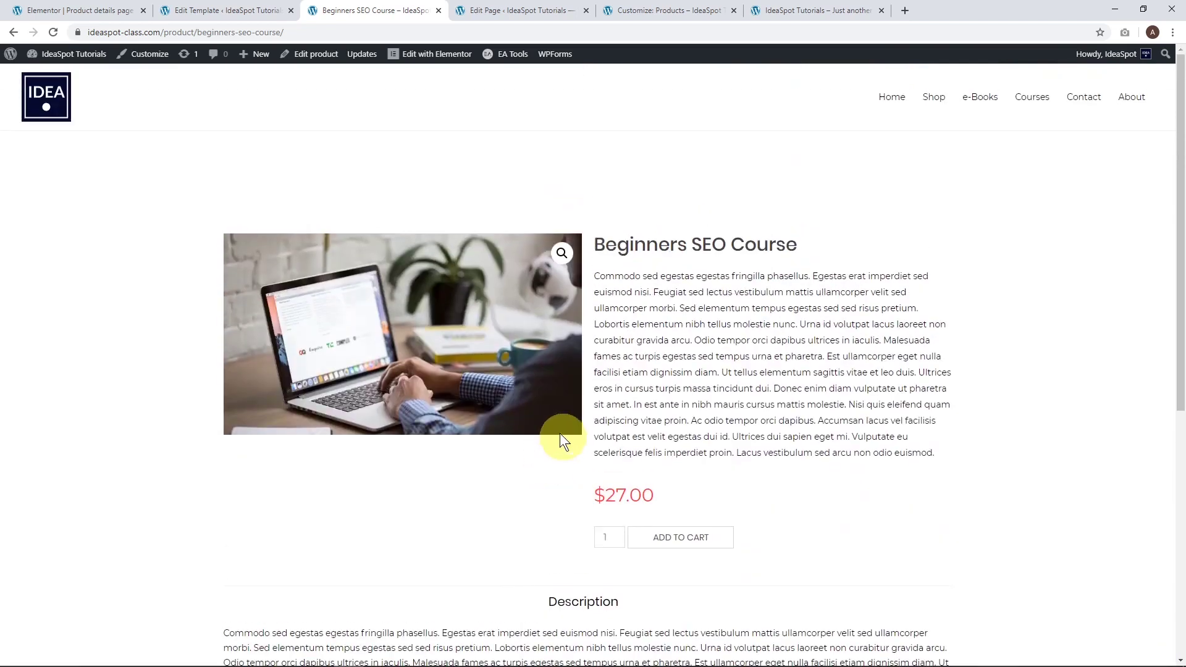
Step: Visit the live home and shop pages, then open the Beginners SEO Course product from the shop and review its page
left_click(892, 97)
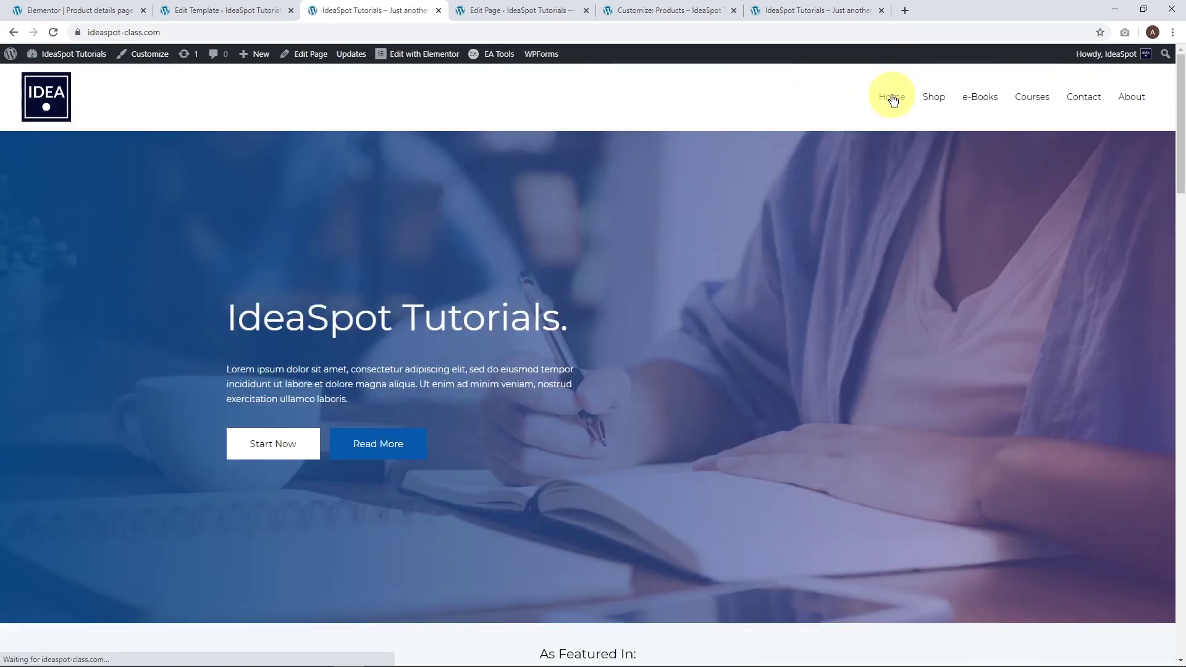
left_click(931, 100)
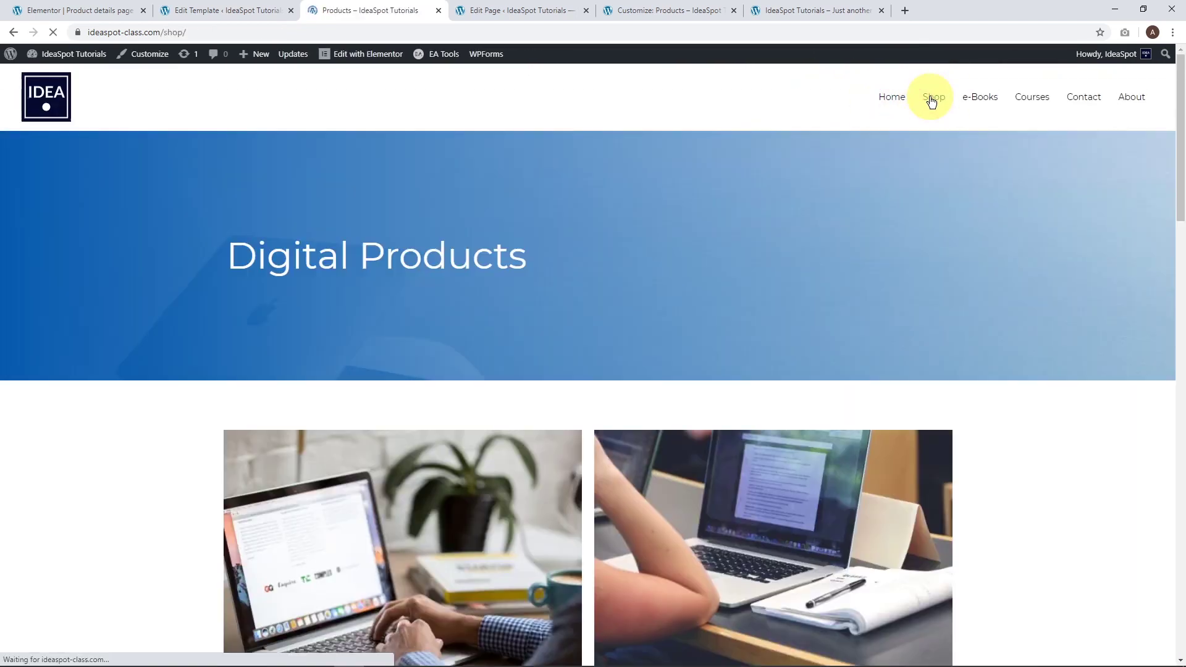
scroll(493, 257, "down", 5)
scroll(432, 339, "up", 4)
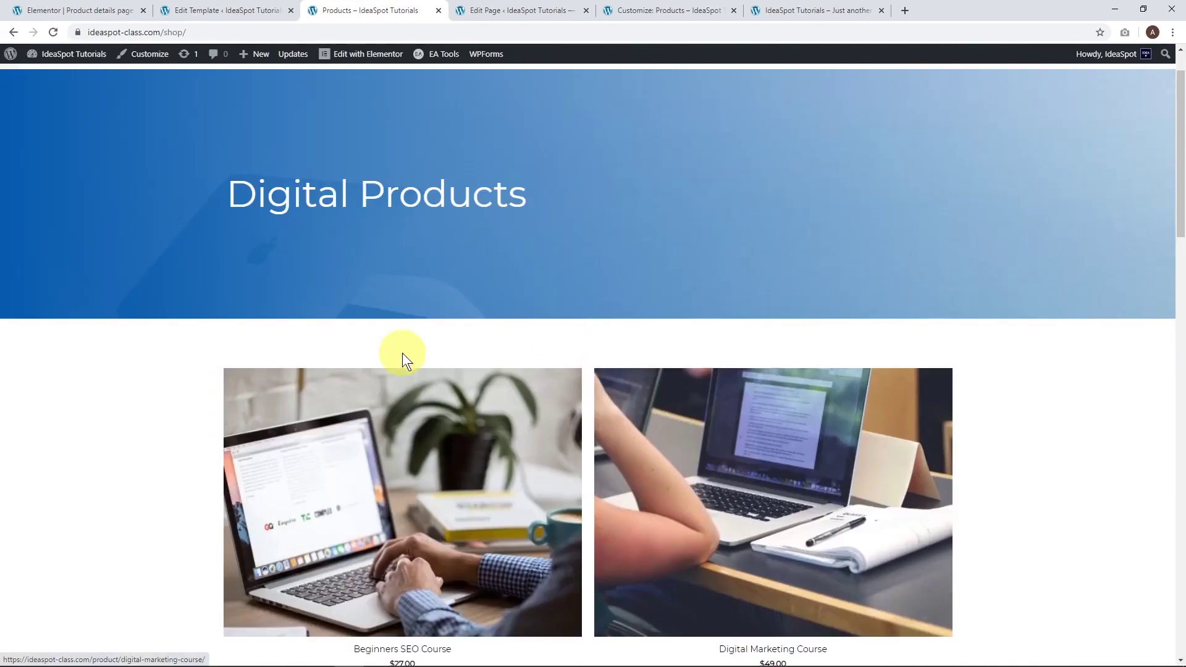
scroll(419, 312, "down", 3)
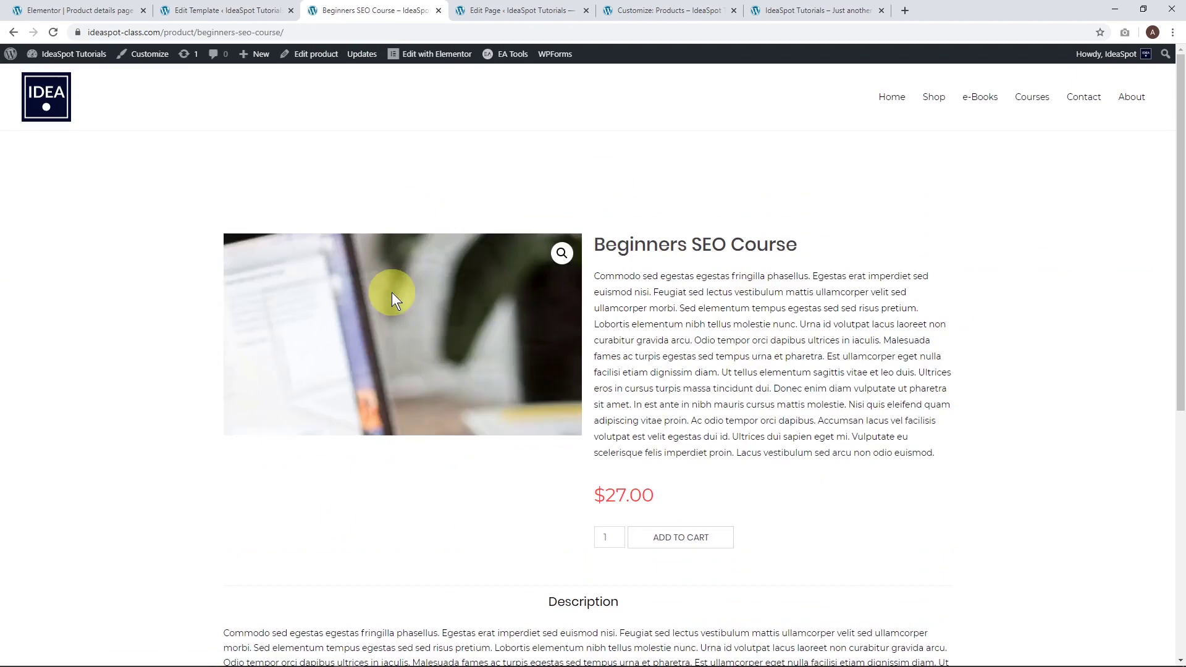
scroll(704, 307, "down", 5)
scroll(702, 310, "up", 5)
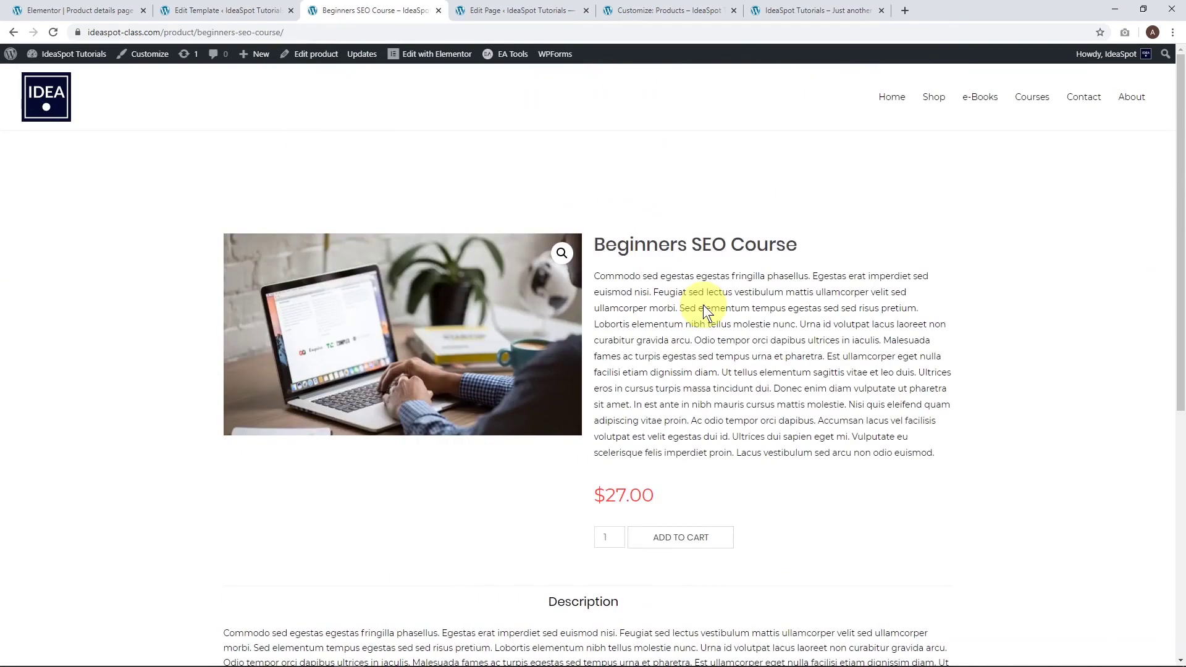